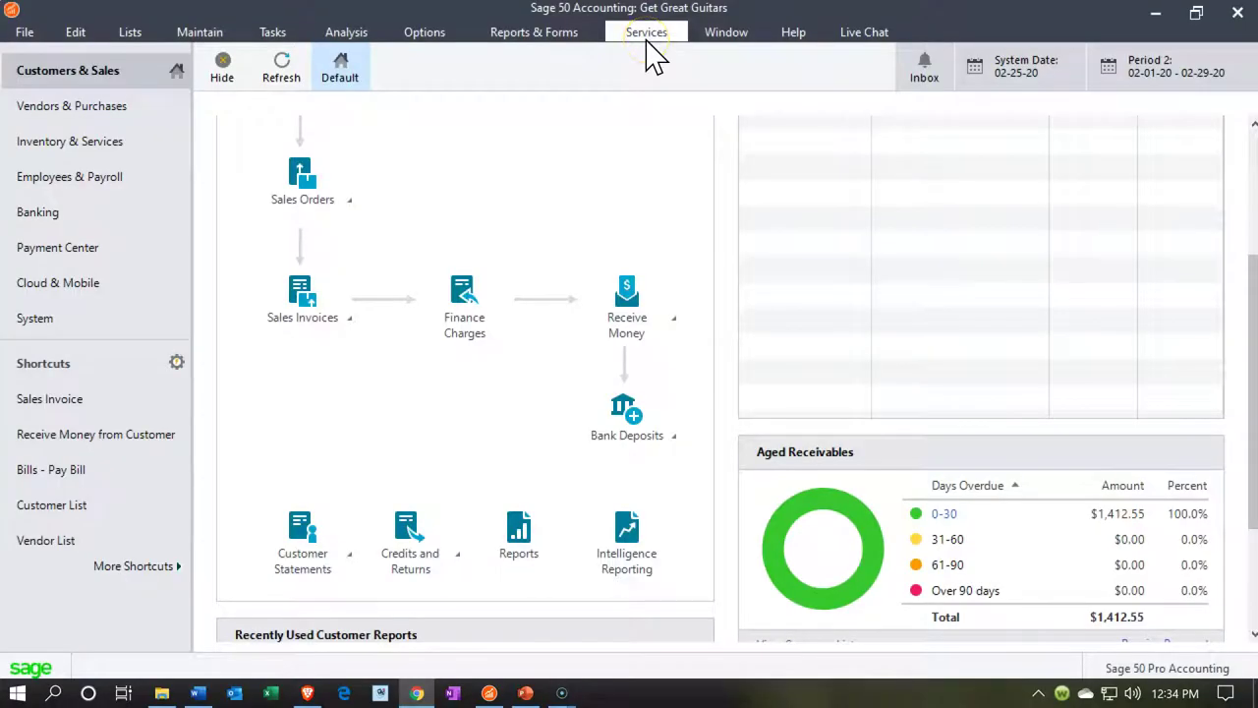
Step: Open the Vendors & Purchases tasks and look over the available check-writing options
{"action": "left_click", "coordinate": [97, 120]}
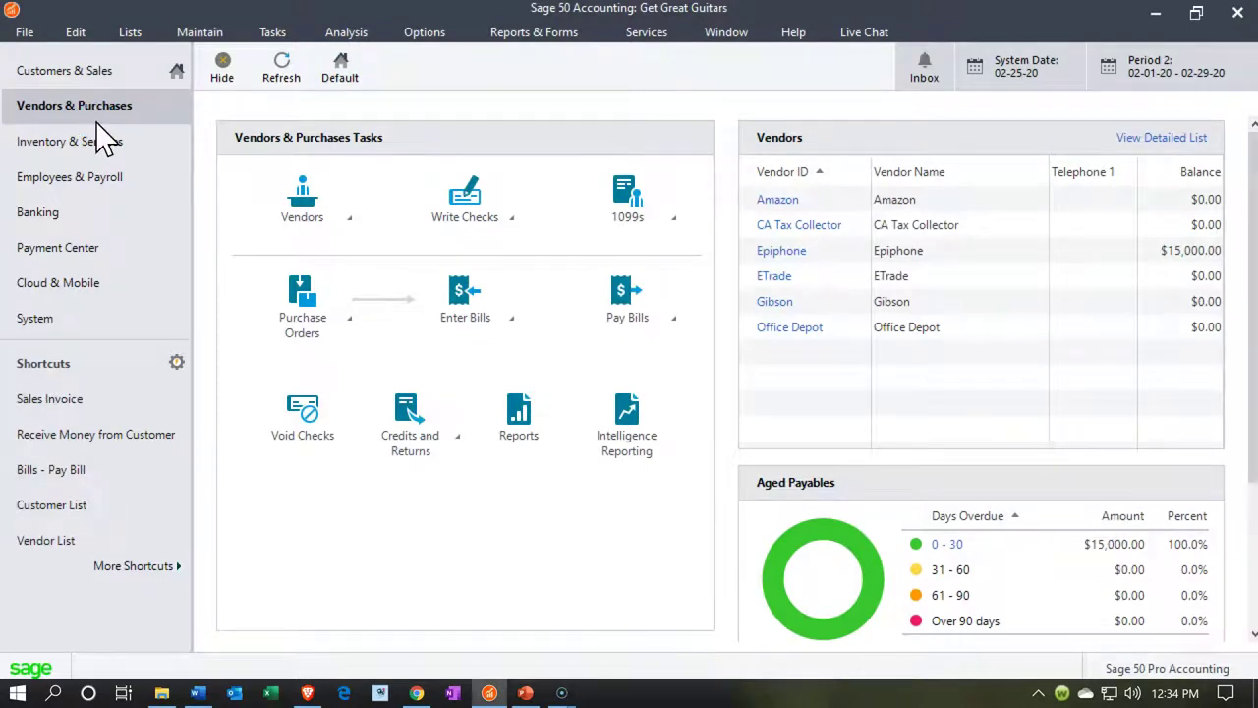
{"action": "left_click", "coordinate": [511, 219]}
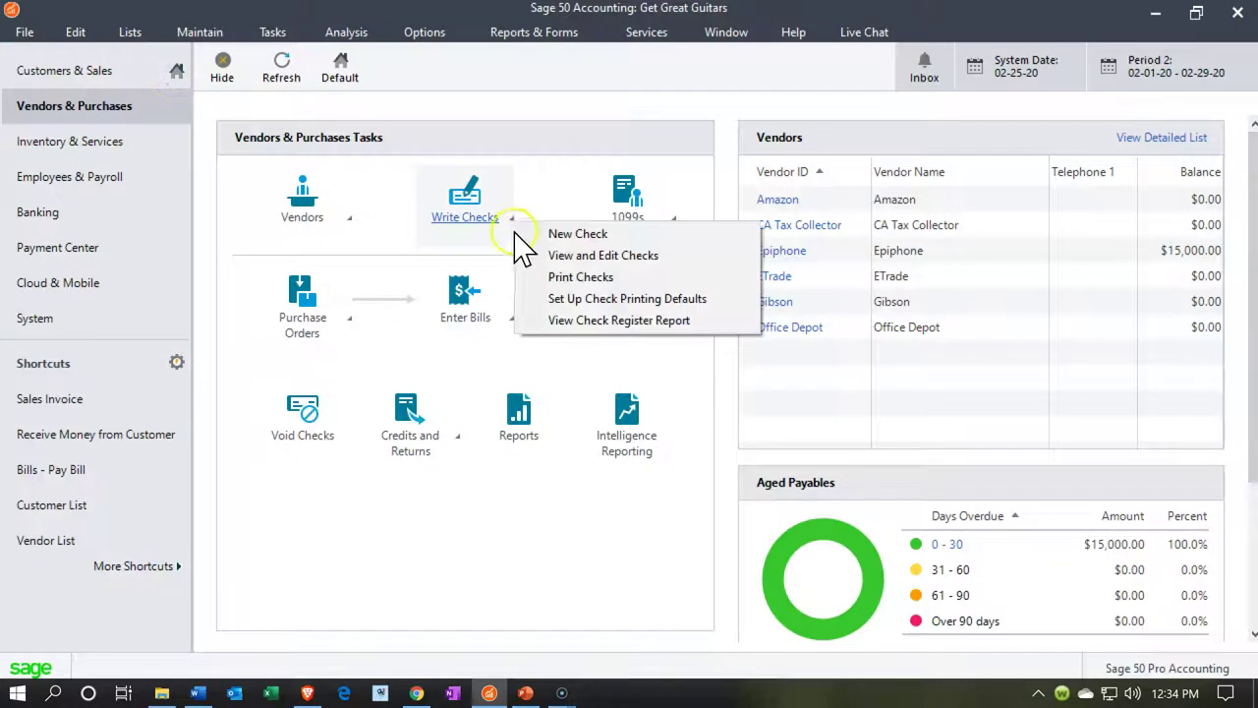
{"action": "left_click", "coordinate": [526, 236]}
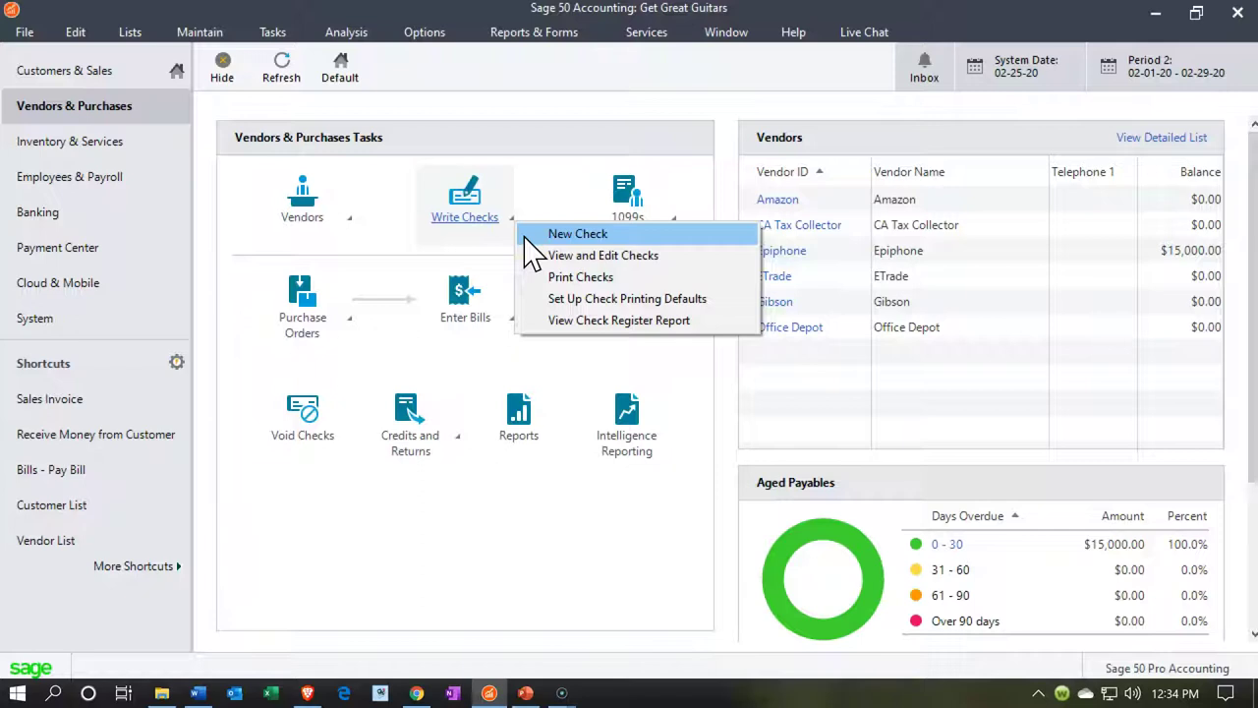
{"action": "left_click", "coordinate": [430, 581]}
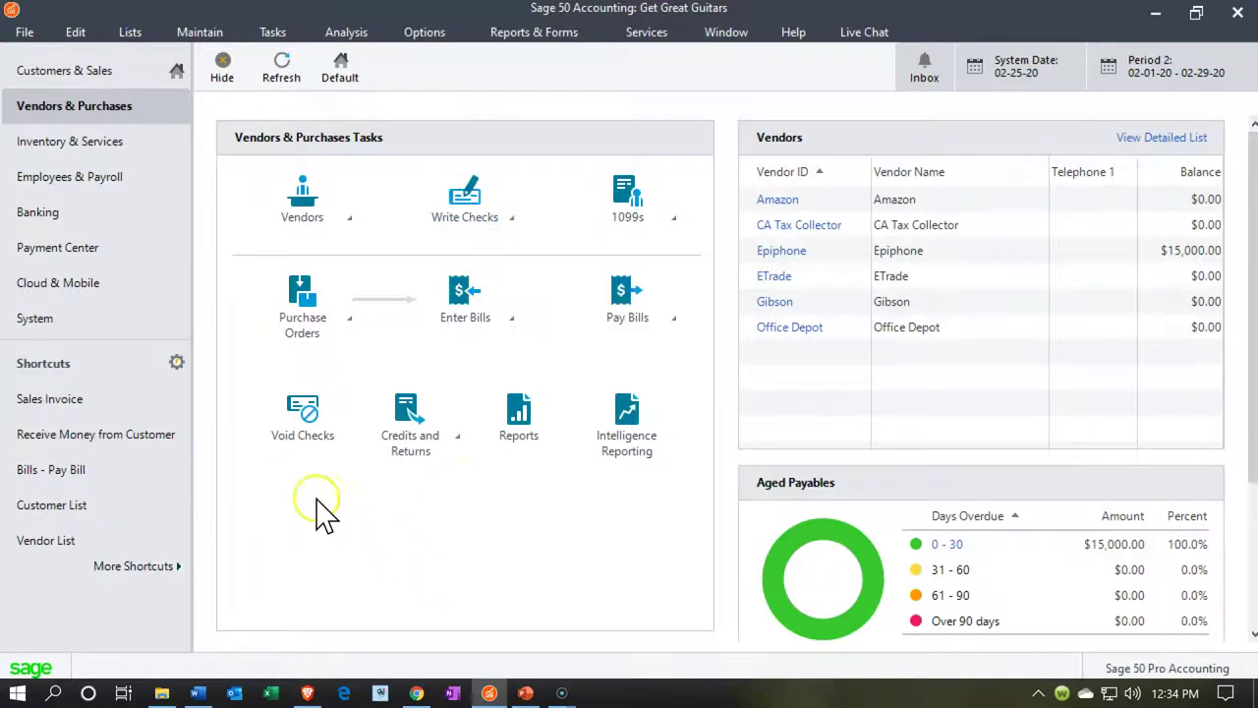
Step: View the Cash on Hand account register from the Banking tasks and close it
{"action": "left_click", "coordinate": [57, 212]}
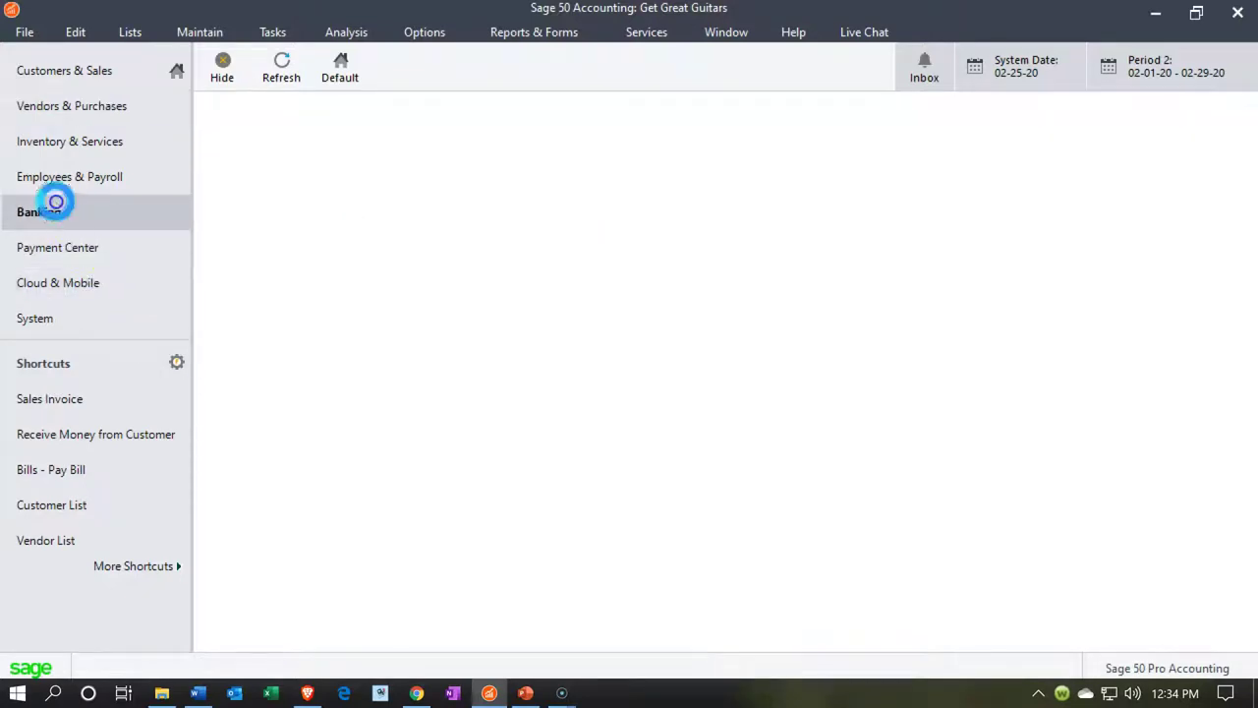
{"action": "left_click", "coordinate": [56, 208]}
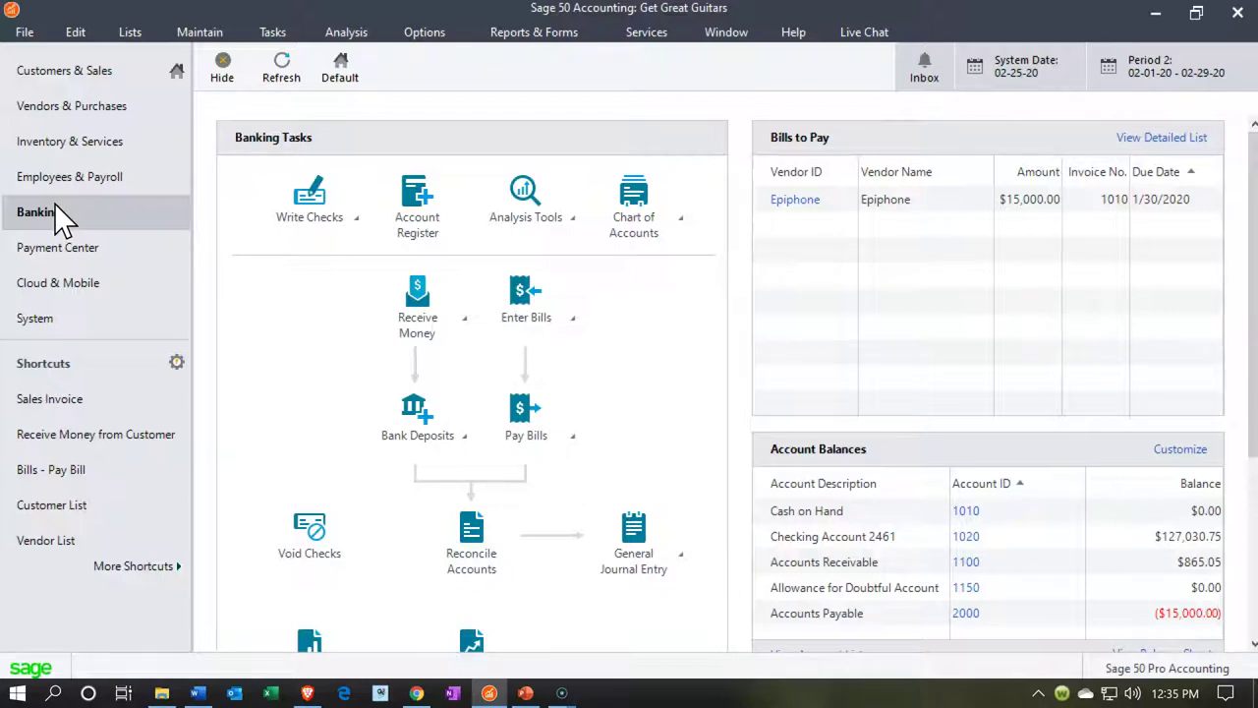
{"action": "left_click", "coordinate": [409, 248]}
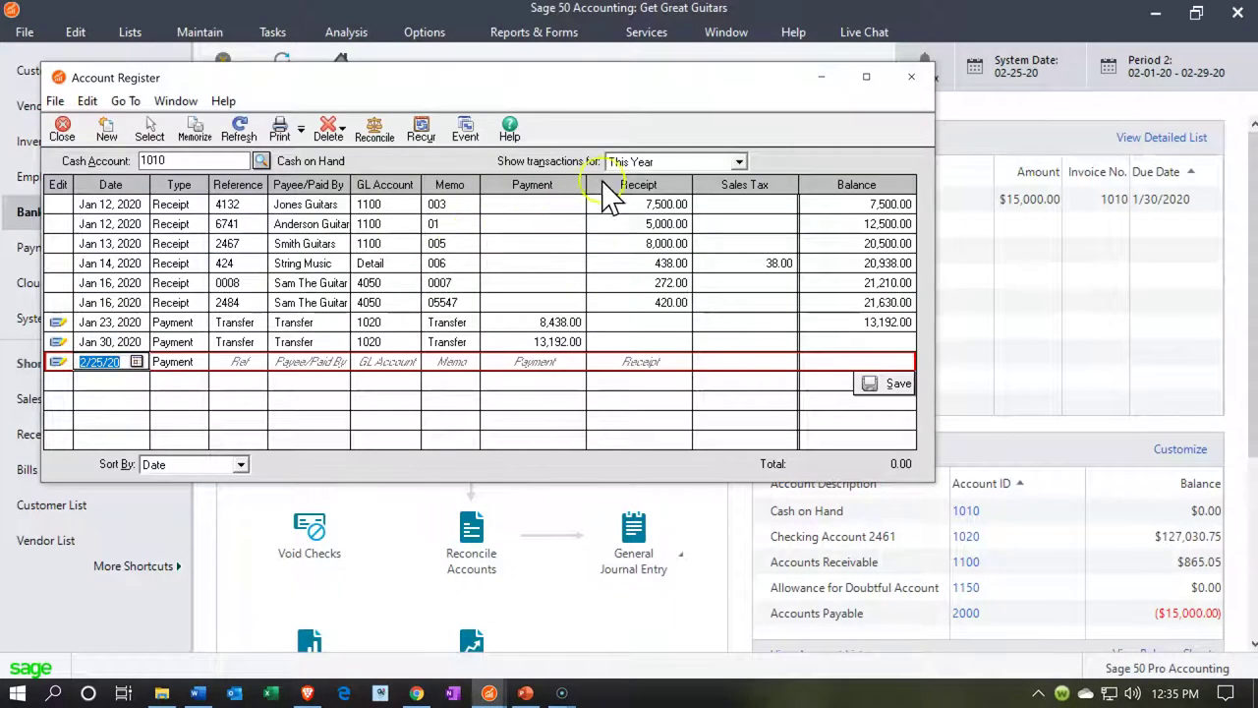
{"action": "left_click", "coordinate": [919, 76]}
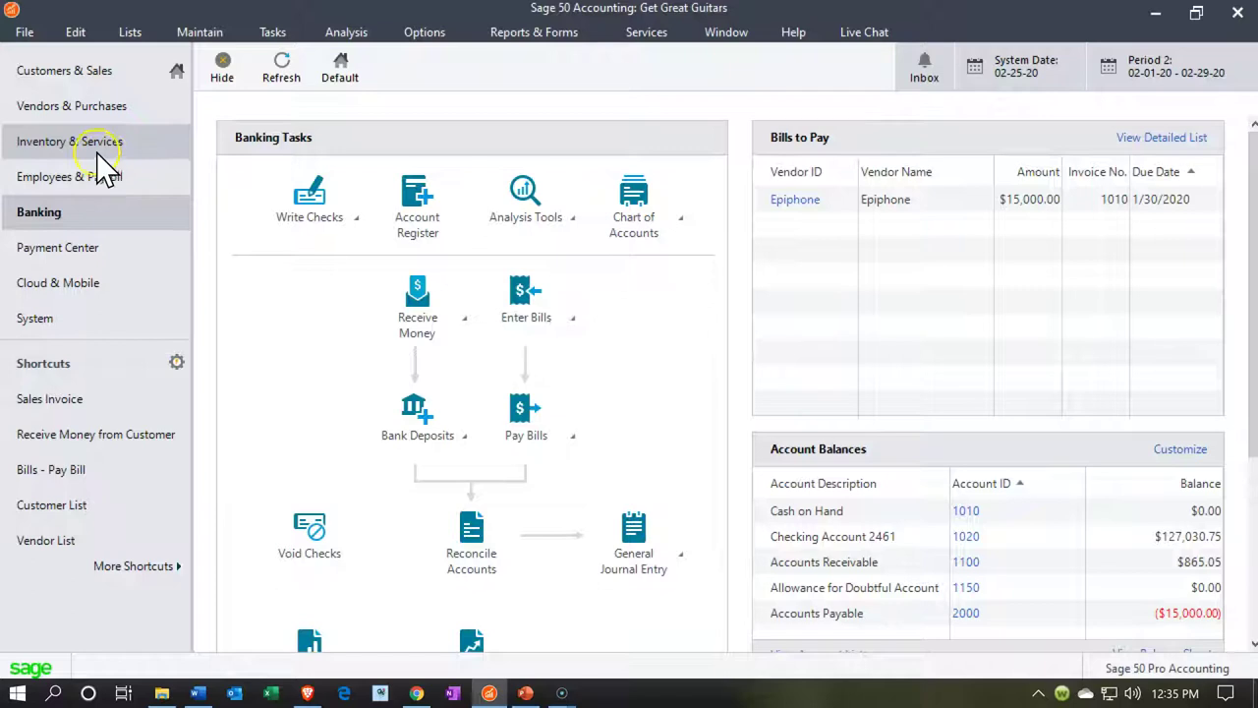
Step: Return to the Vendors & Purchases tasks and start a new check
{"action": "left_click", "coordinate": [87, 106]}
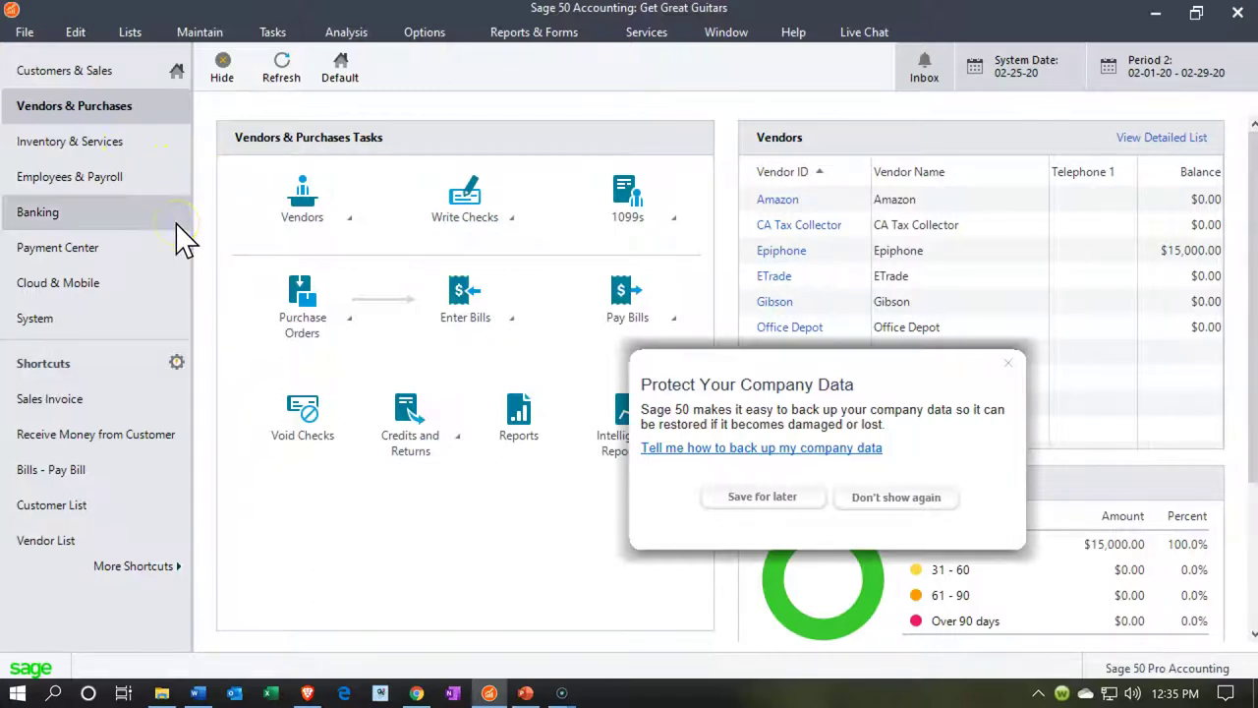
{"action": "left_click", "coordinate": [498, 227]}
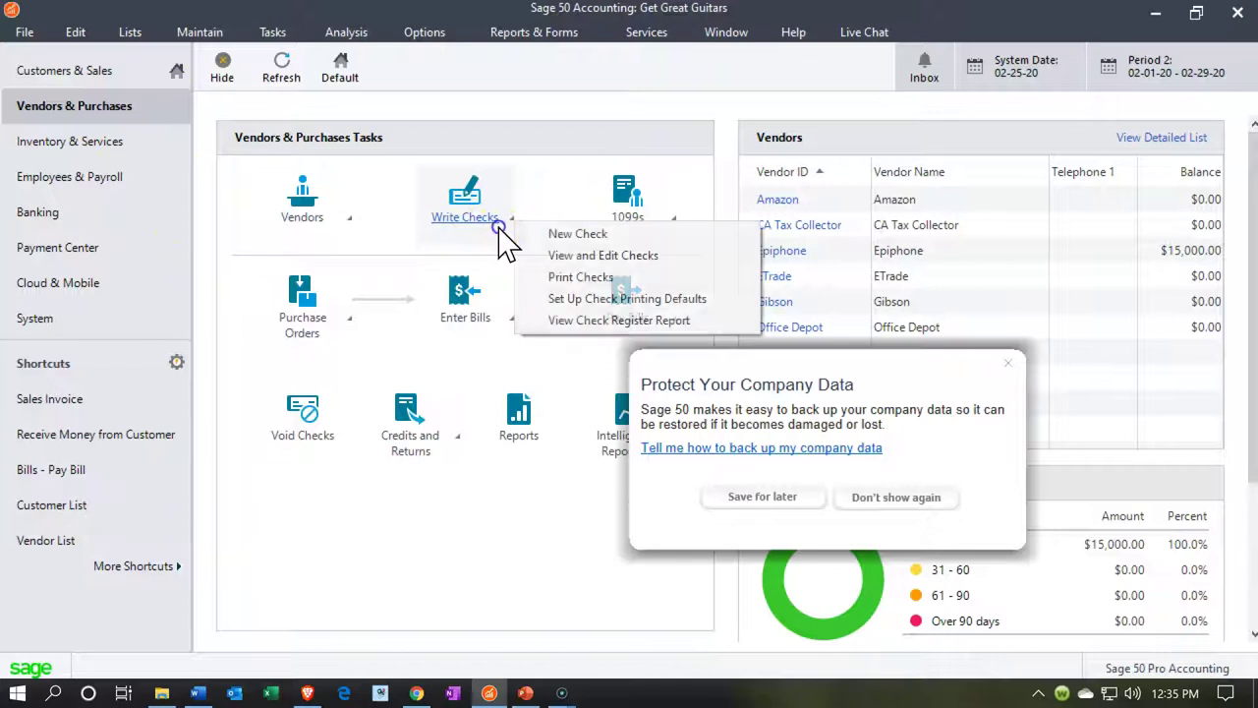
{"action": "left_click", "coordinate": [524, 236]}
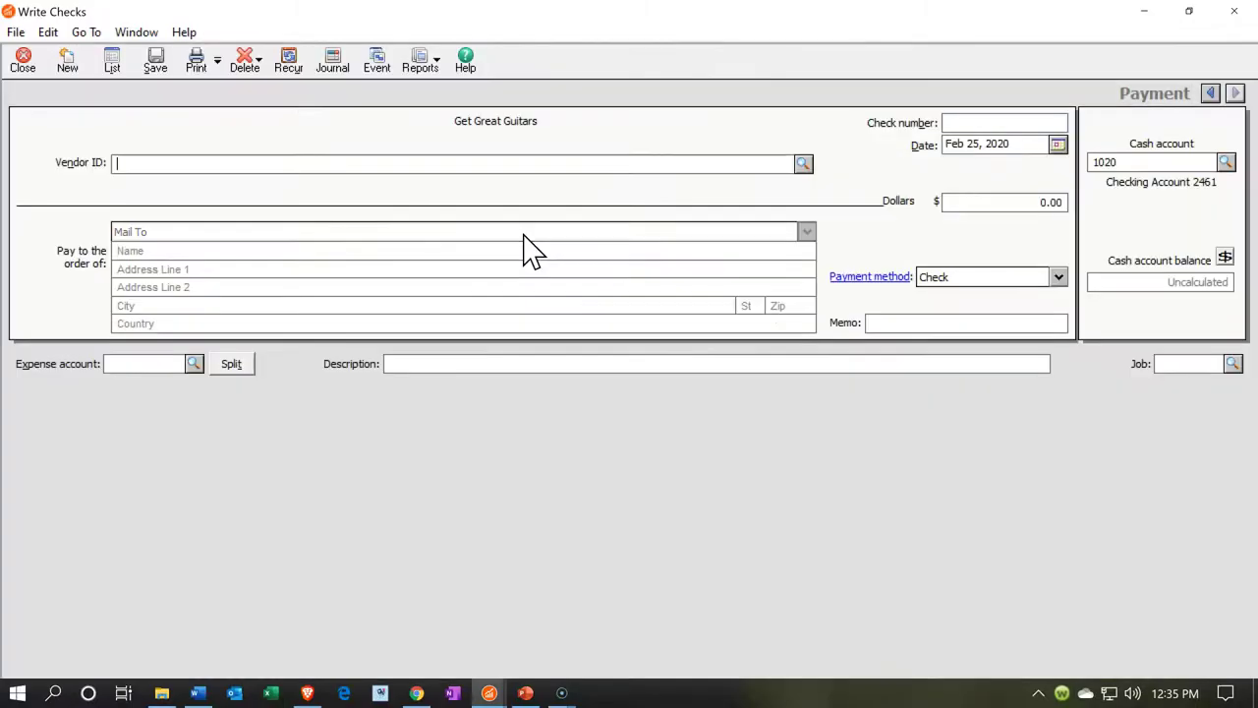
{"action": "left_click", "coordinate": [518, 417]}
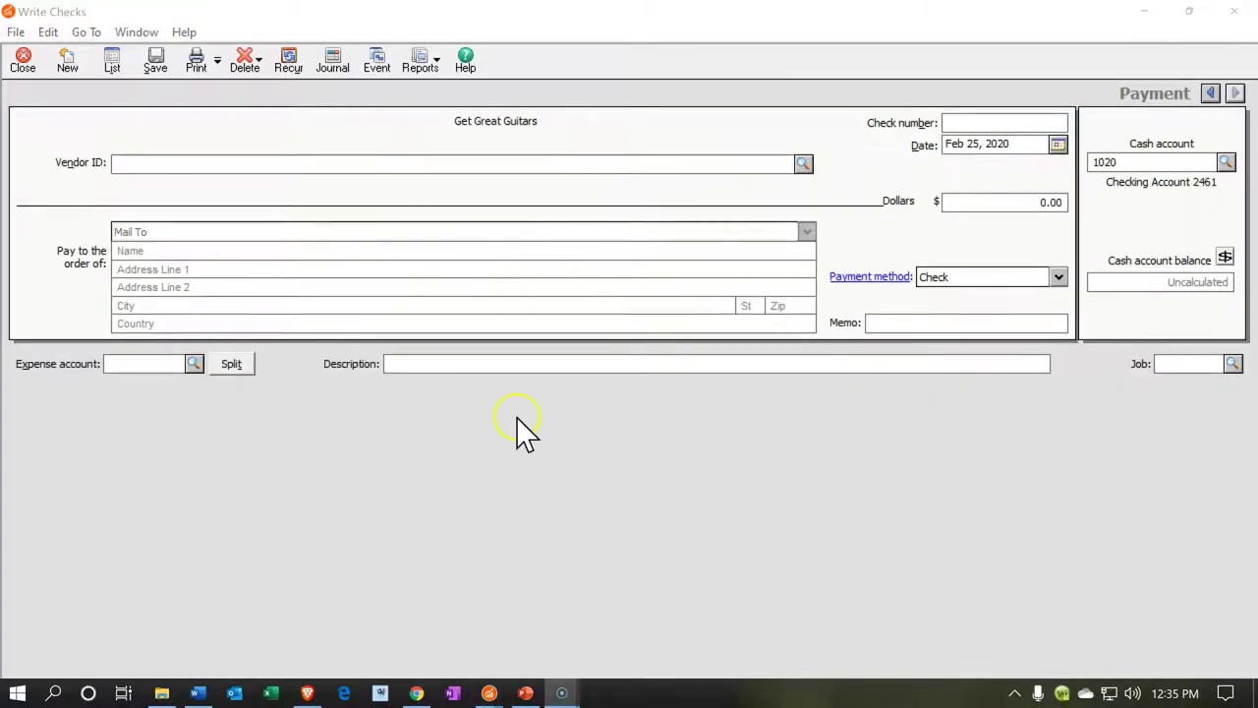
Step: Set the check's payment method to Cash
{"action": "left_click", "coordinate": [1059, 277]}
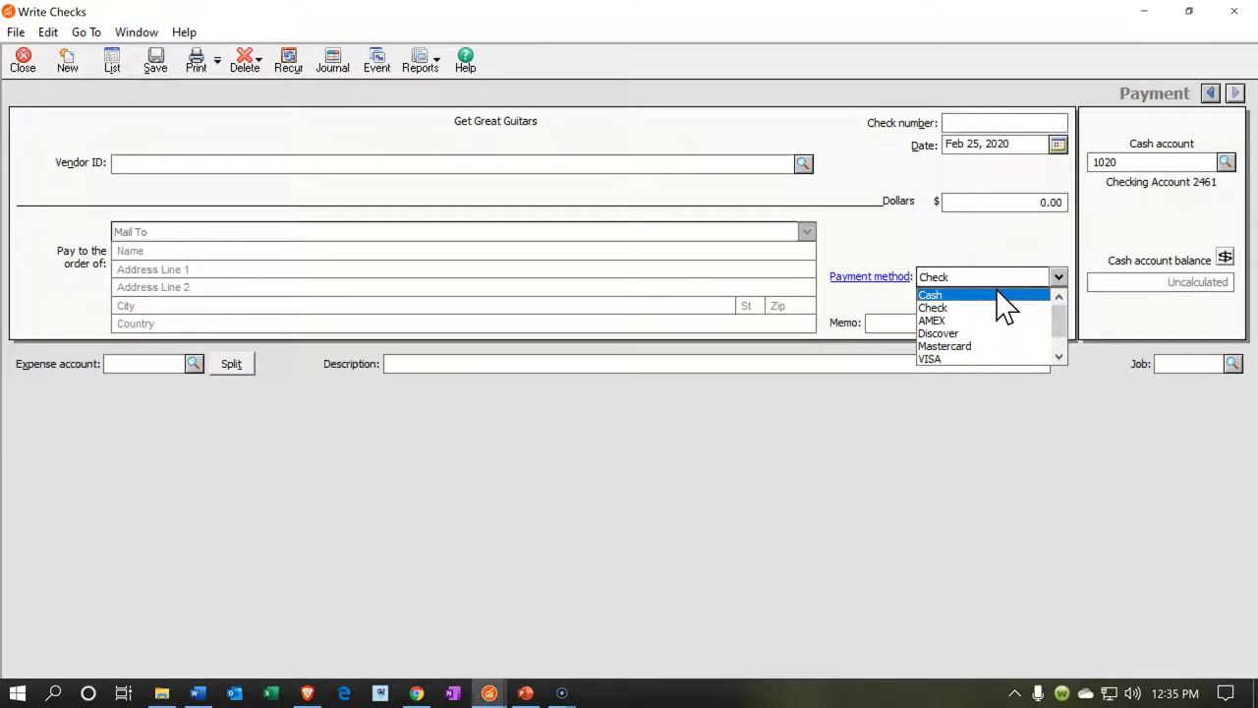
{"action": "left_click", "coordinate": [983, 321]}
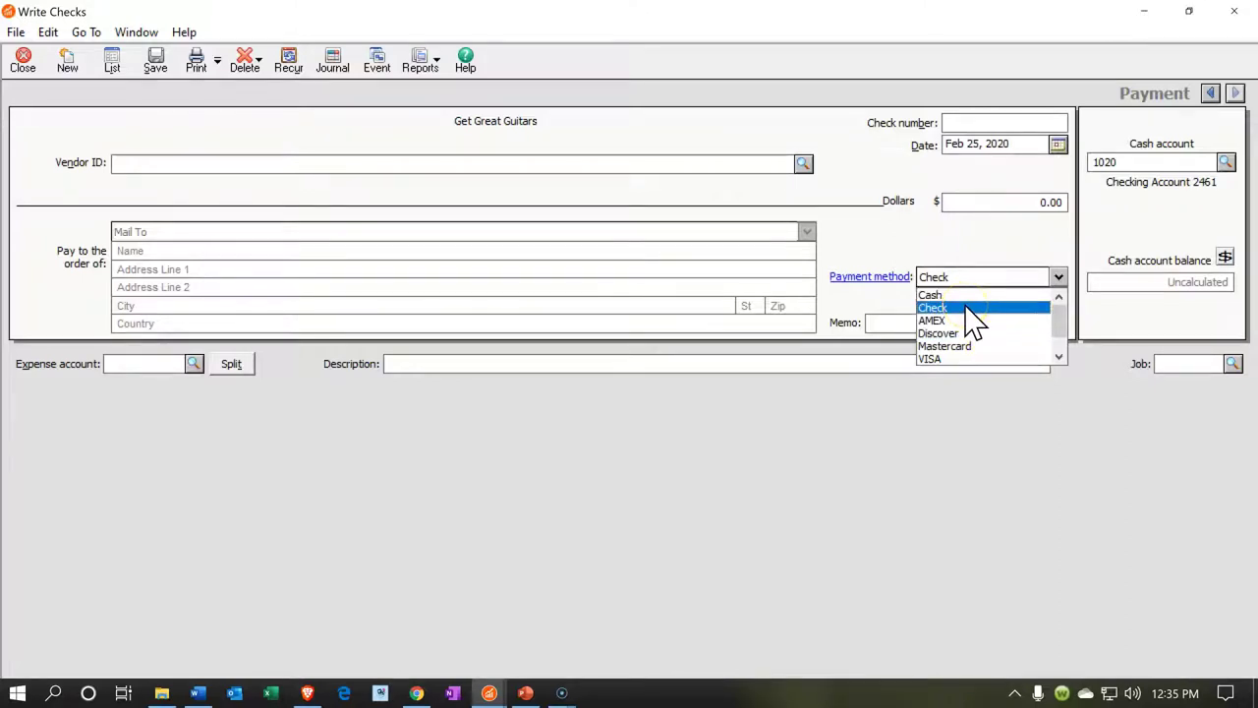
{"action": "key", "text": "Up"}
{"action": "key", "text": "Return"}
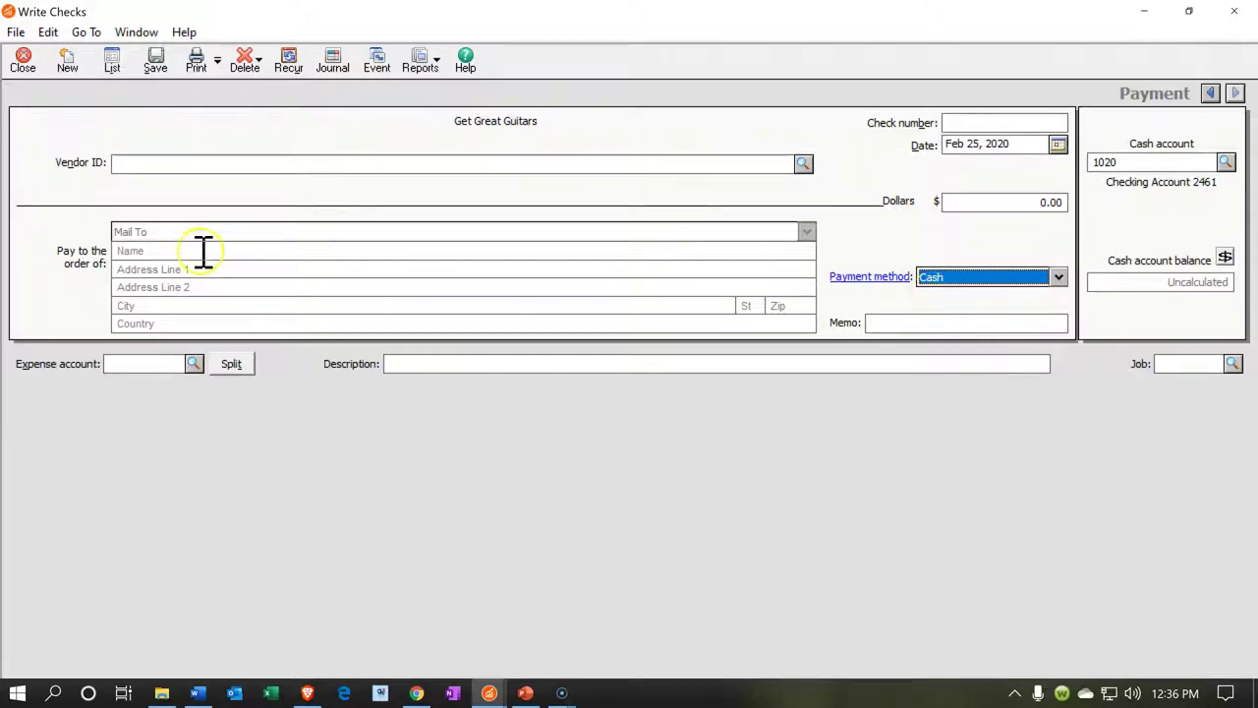
Step: Create a new vendor from the check's vendor lookup and enter Safe Insurance Co as its Vendor ID
{"action": "left_click", "coordinate": [146, 162]}
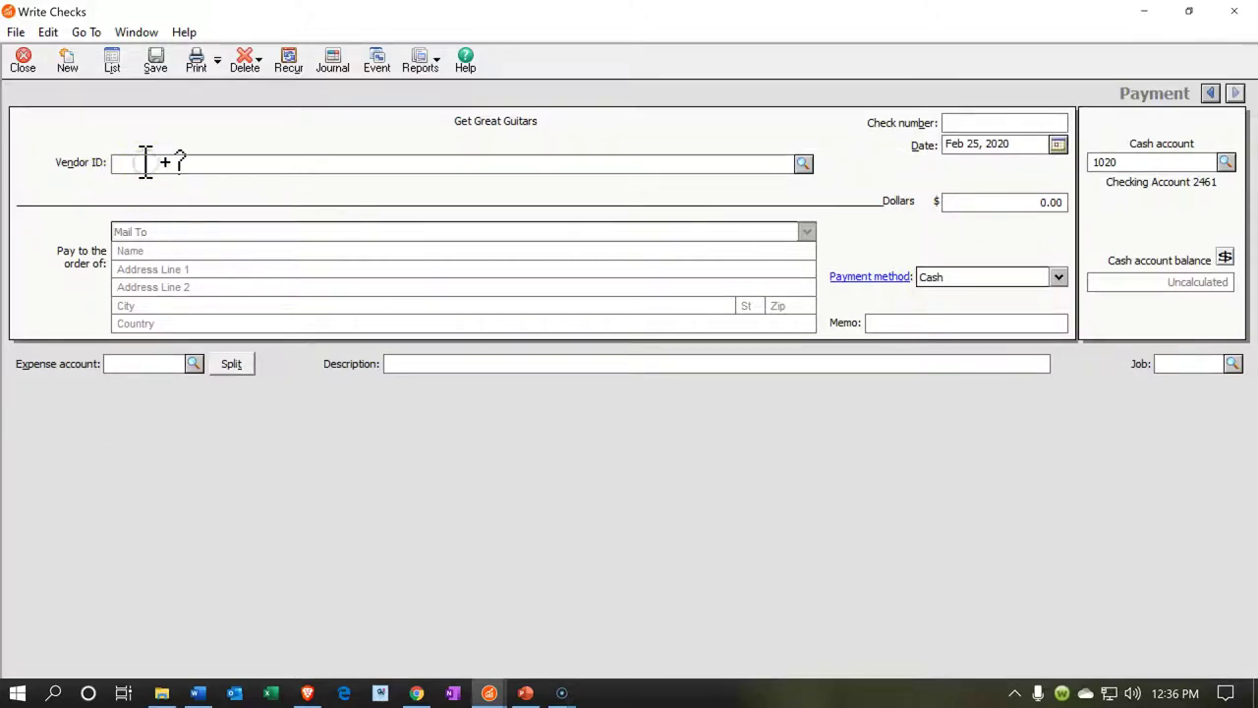
{"action": "left_click", "coordinate": [562, 162]}
{"action": "left_click", "coordinate": [803, 163]}
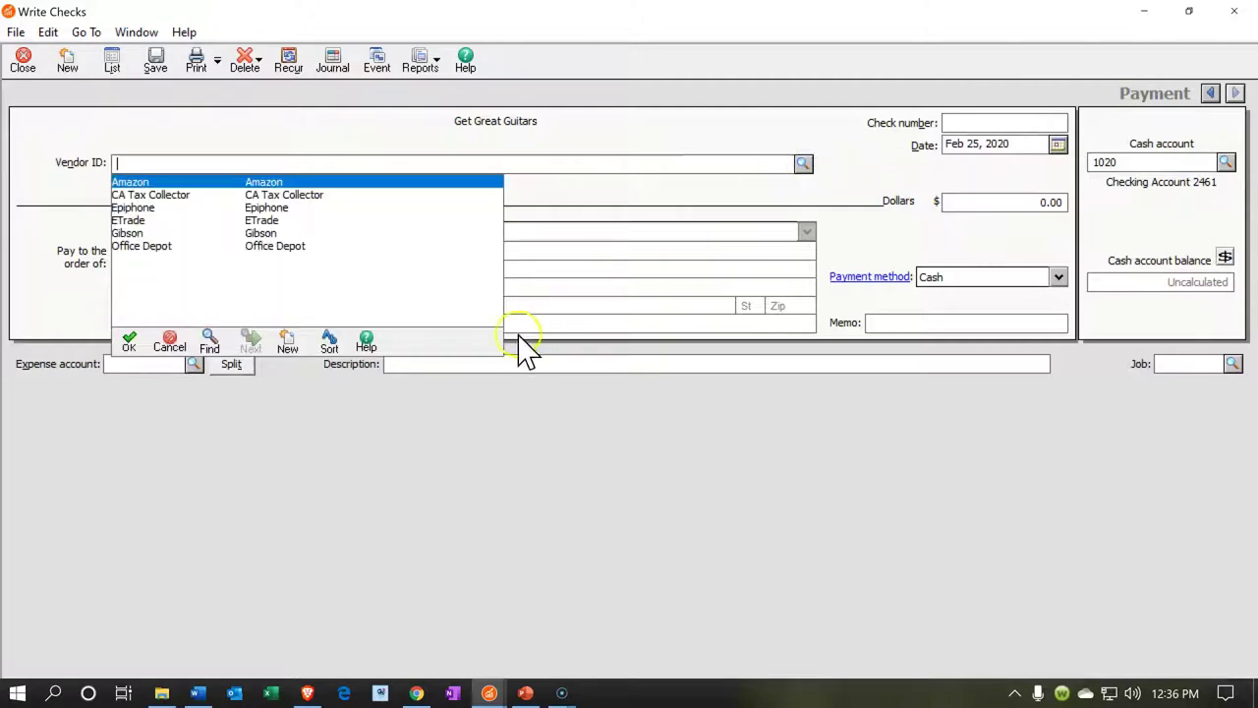
{"action": "left_click", "coordinate": [287, 343]}
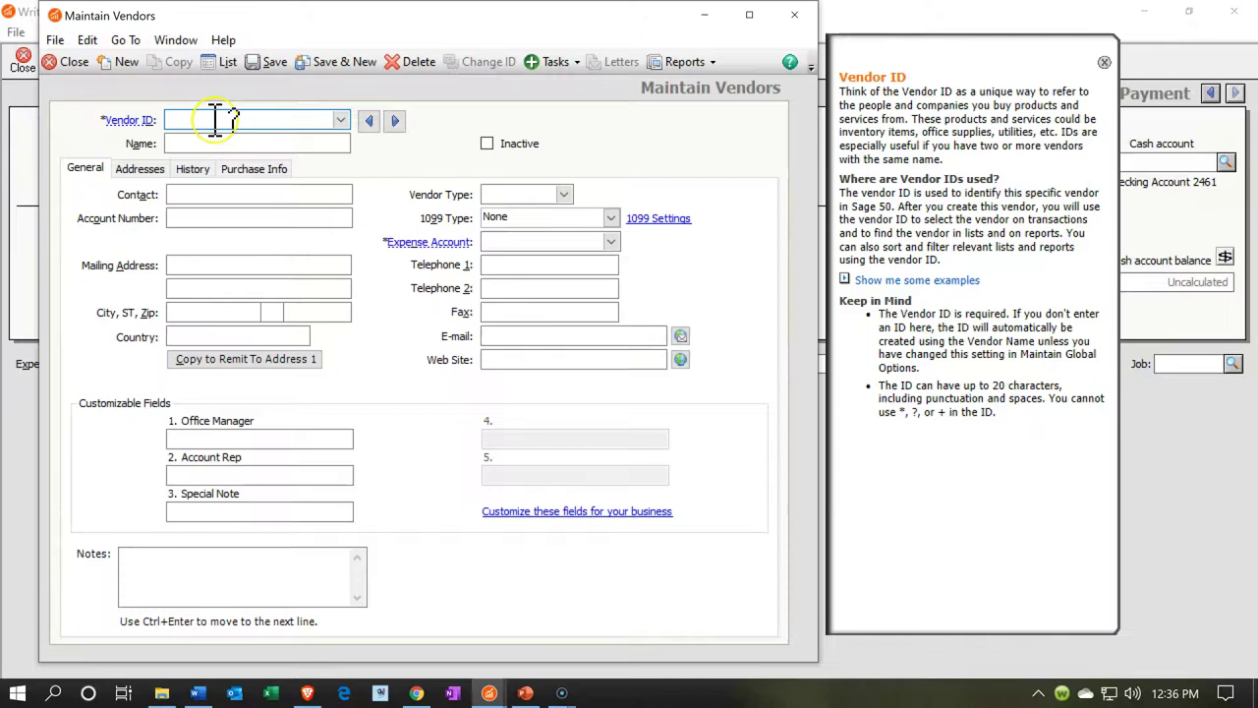
{"action": "type", "text": "Sa"}
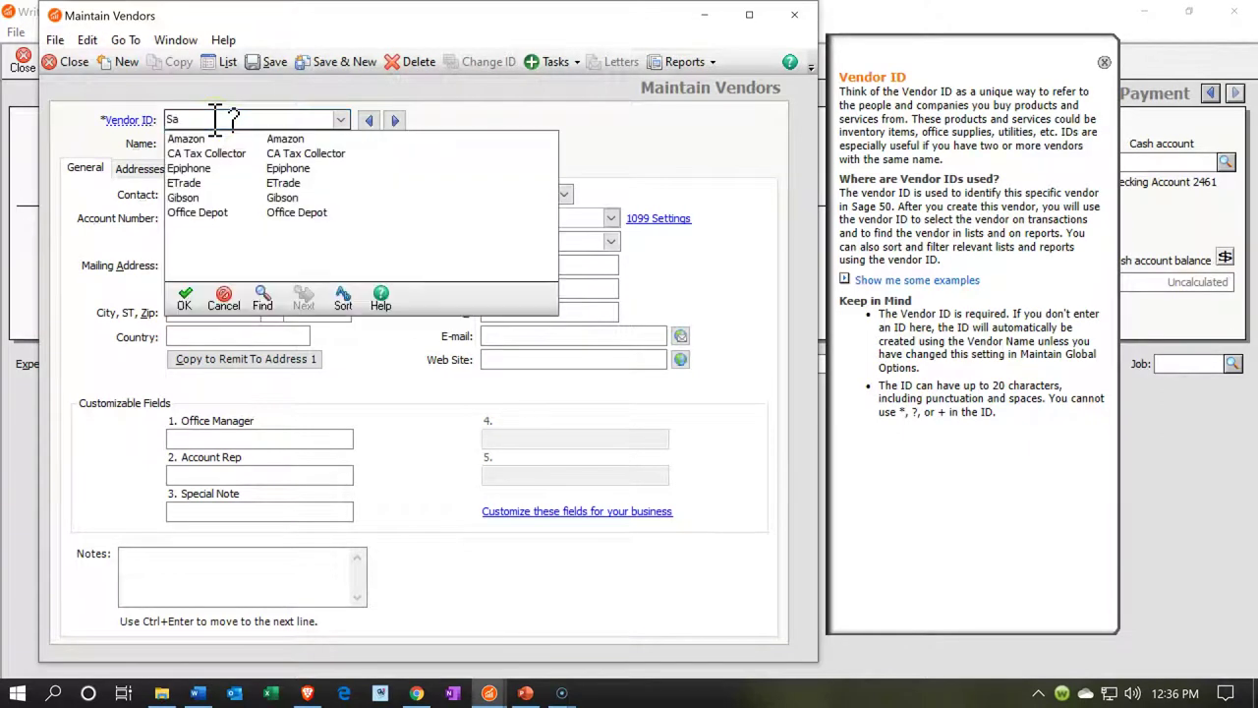
{"action": "type", "text": "fe Insurance Co"}
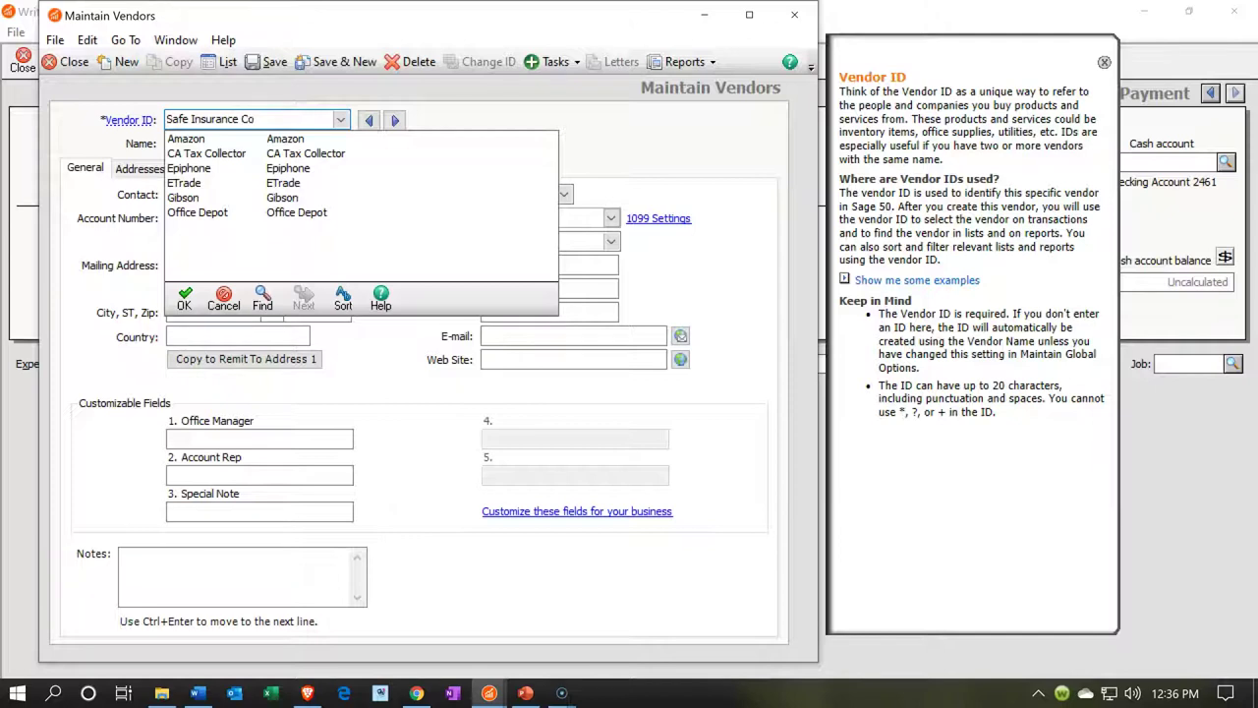
Step: Copy the Vendor ID text into the vendor's Name field
{"action": "key", "text": "shift+Left"}
{"action": "key", "text": "shift+Left"}
{"action": "key", "text": "shift+Left"}
{"action": "key", "text": "shift+Left"}
{"action": "key", "text": "shift+Left"}
{"action": "key", "text": "shift+Left"}
{"action": "key", "text": "shift+Left"}
{"action": "key", "text": "shift+Left"}
{"action": "key", "text": "shift+Left"}
{"action": "key", "text": "shift+Left"}
{"action": "key", "text": "shift+Left"}
{"action": "key", "text": "shift+Left"}
{"action": "key", "text": "shift+Left"}
{"action": "key", "text": "shift+Left"}
{"action": "key", "text": "shift+Left"}
{"action": "key", "text": "shift+Left"}
{"action": "key", "text": "shift+Left"}
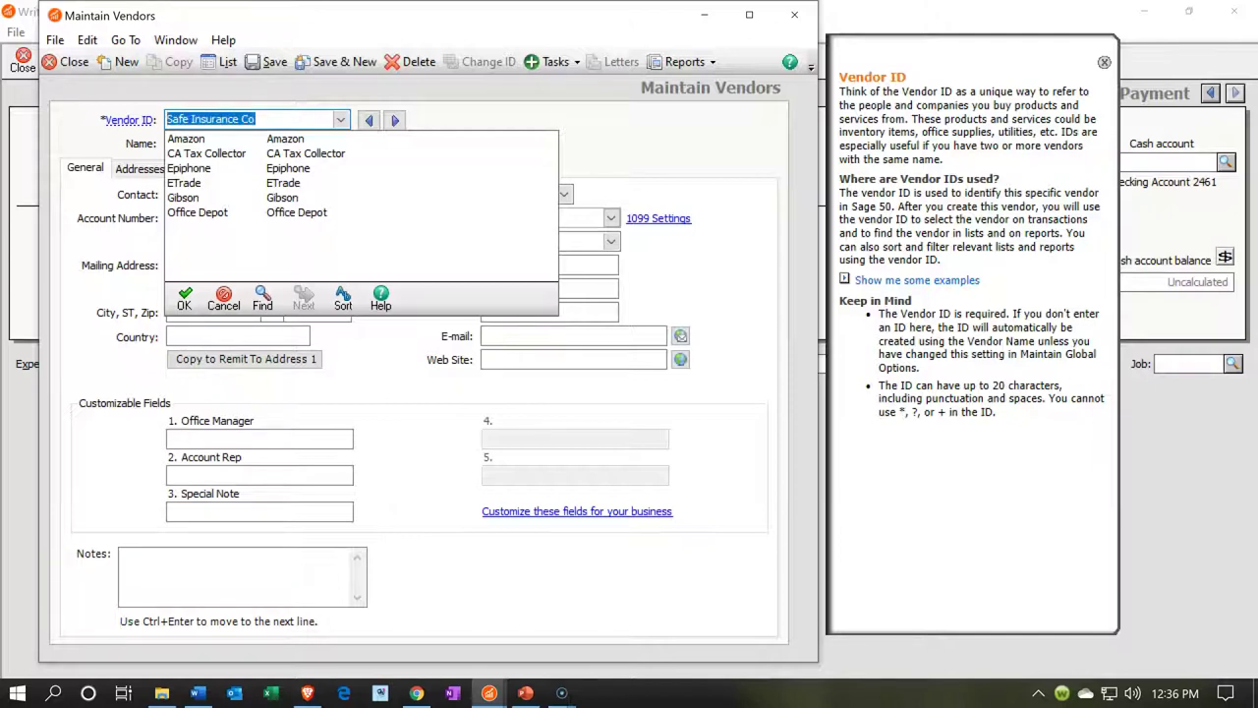
{"action": "key", "text": "ctrl+c"}
{"action": "key", "text": "Tab"}
{"action": "key", "text": "ctrl+v"}
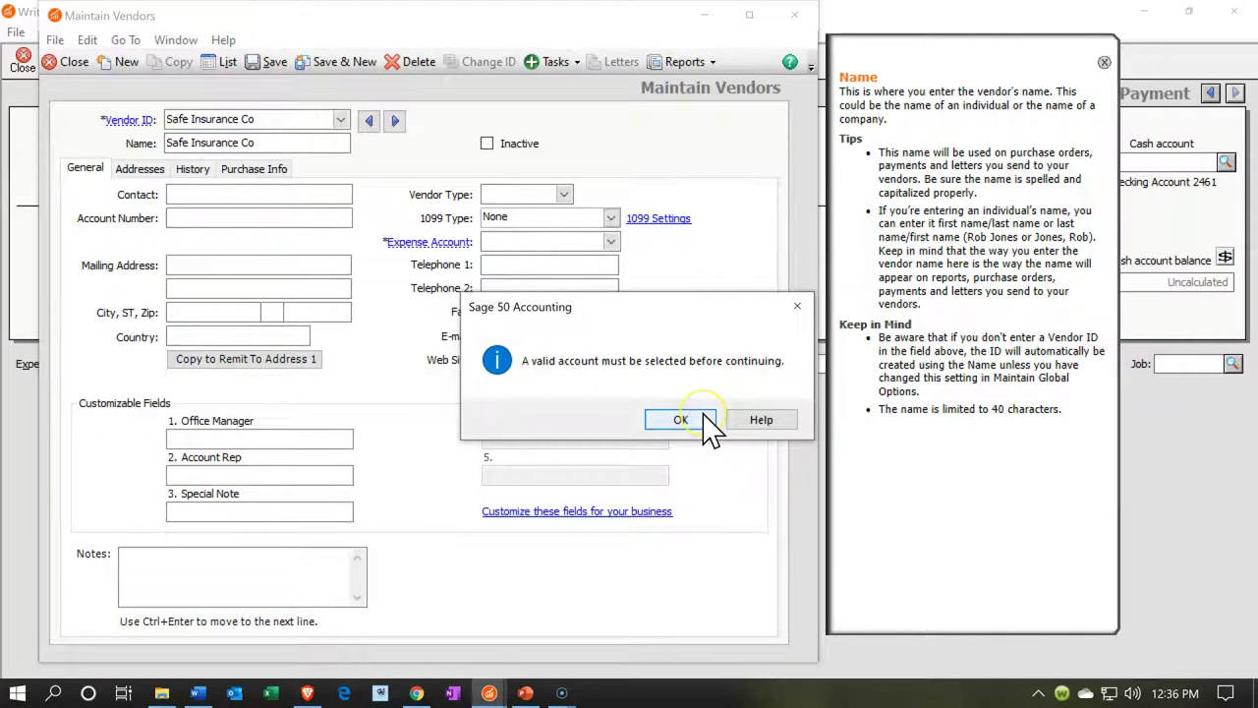
Step: Look through the accounts for the vendor's Expense Account and start creating a new general ledger account from that lookup
{"action": "left_click", "coordinate": [680, 420]}
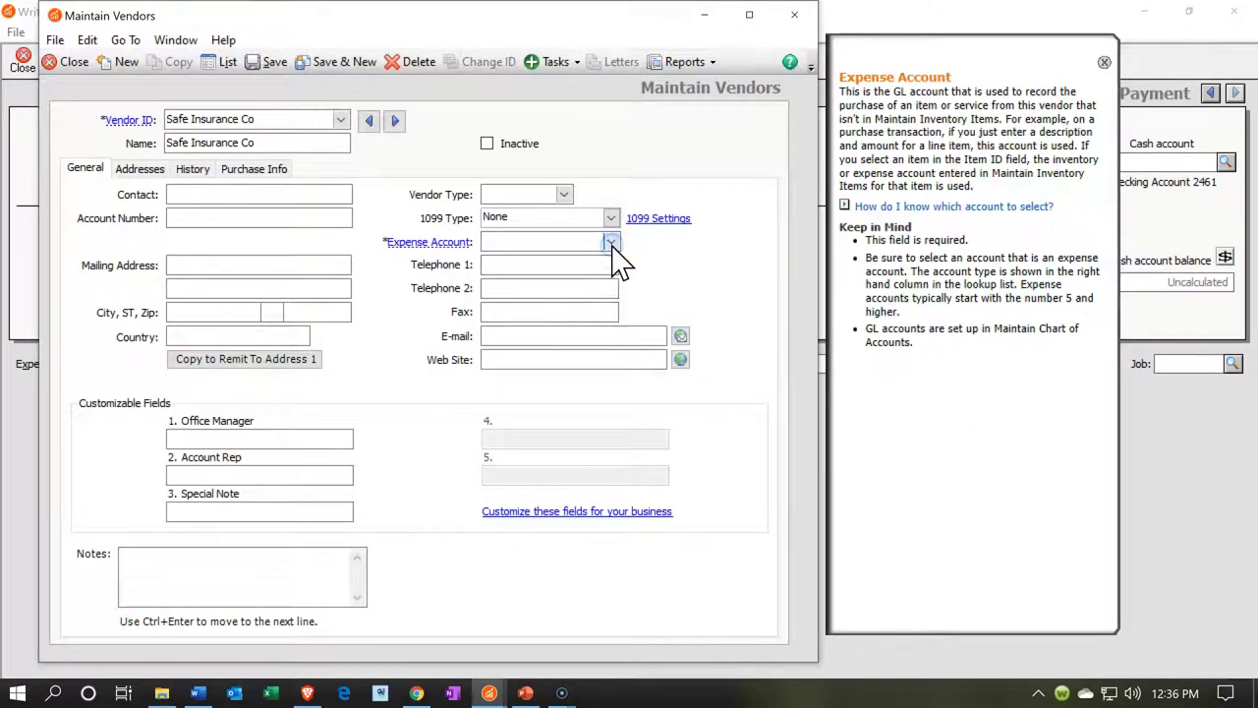
{"action": "left_click", "coordinate": [610, 242]}
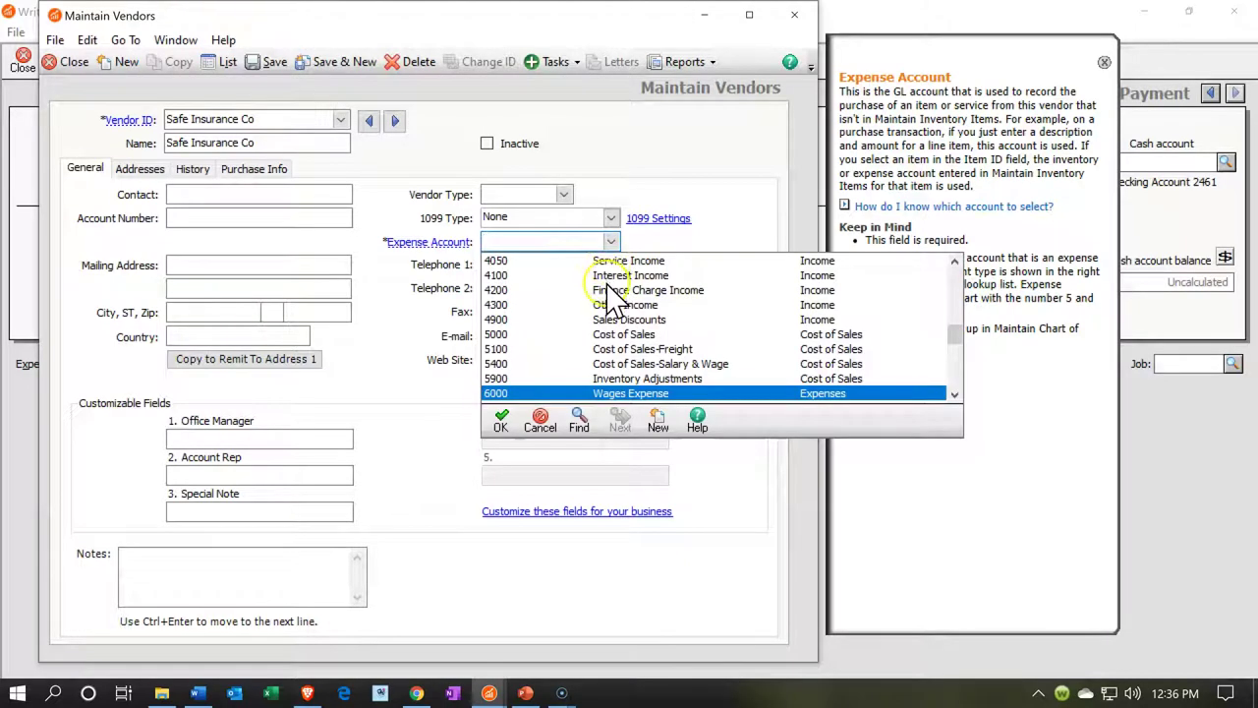
{"action": "scroll", "coordinate": [614, 300], "scroll_direction": "down", "scroll_amount": 1}
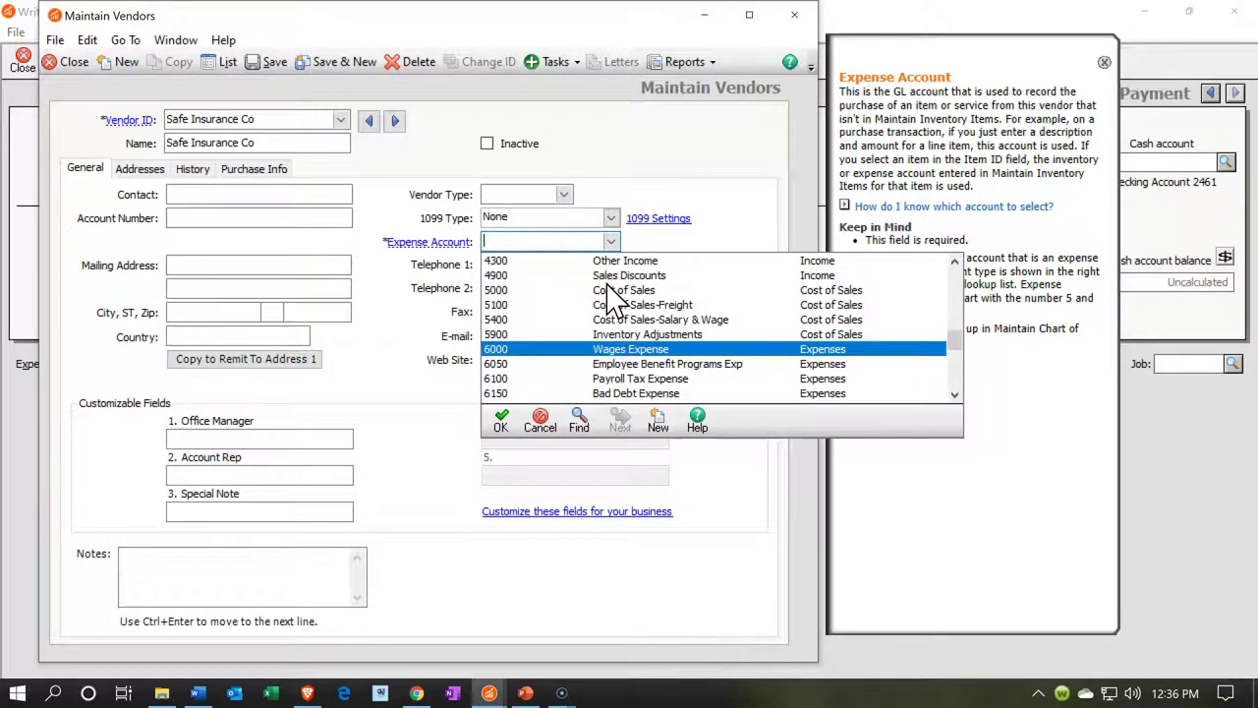
{"action": "scroll", "coordinate": [613, 299], "scroll_direction": "down", "scroll_amount": 1}
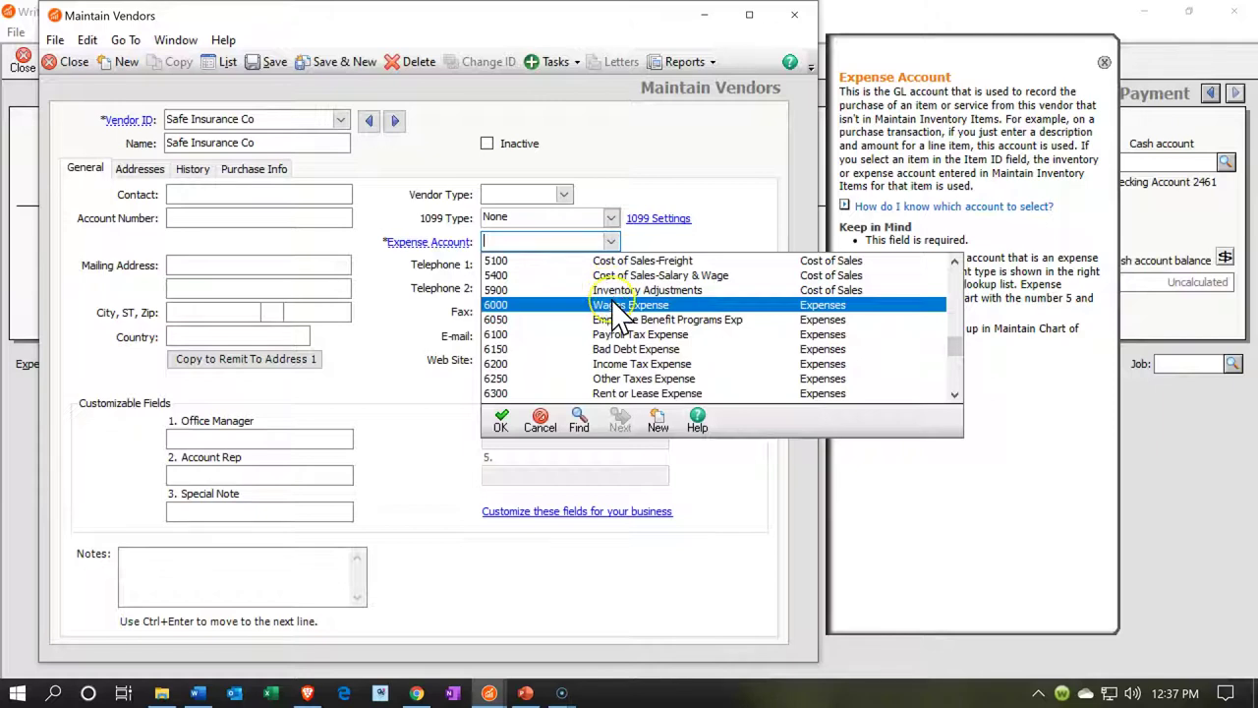
{"action": "scroll", "coordinate": [609, 290], "scroll_direction": "up", "scroll_amount": 8}
{"action": "scroll", "coordinate": [615, 315], "scroll_direction": "up", "scroll_amount": 2}
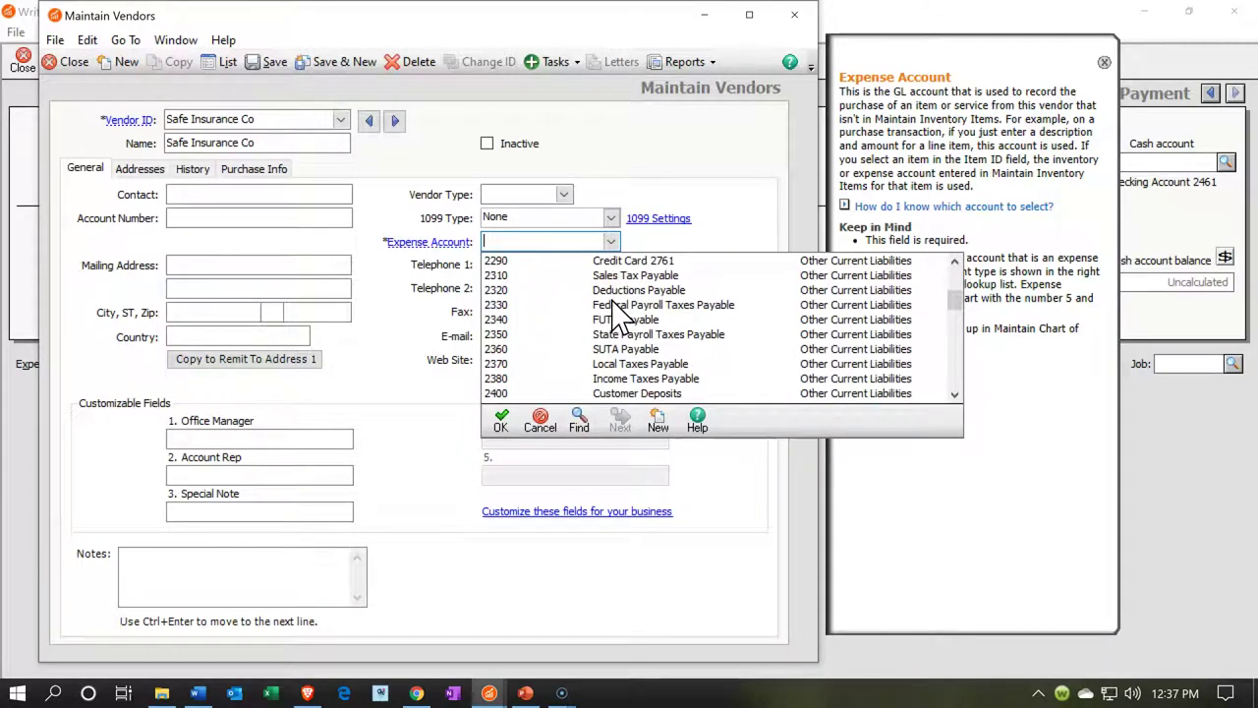
{"action": "scroll", "coordinate": [614, 312], "scroll_direction": "up", "scroll_amount": 1}
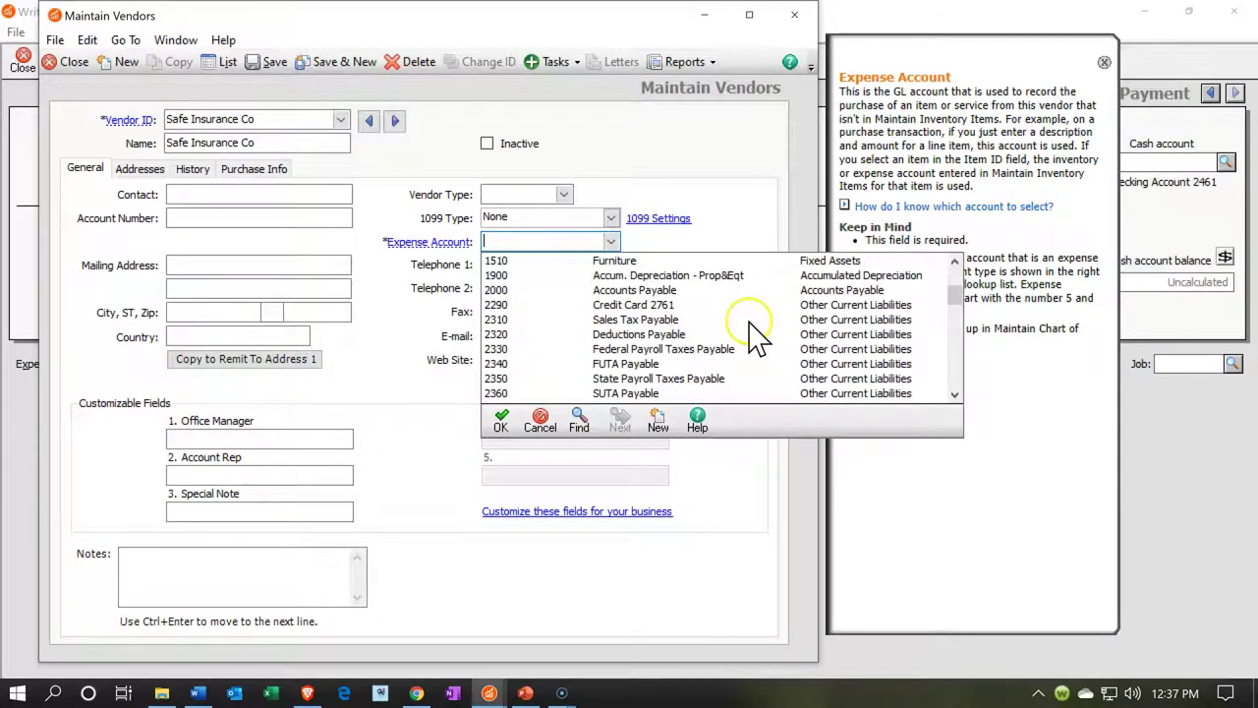
{"action": "scroll", "coordinate": [749, 338], "scroll_direction": "down", "scroll_amount": 1}
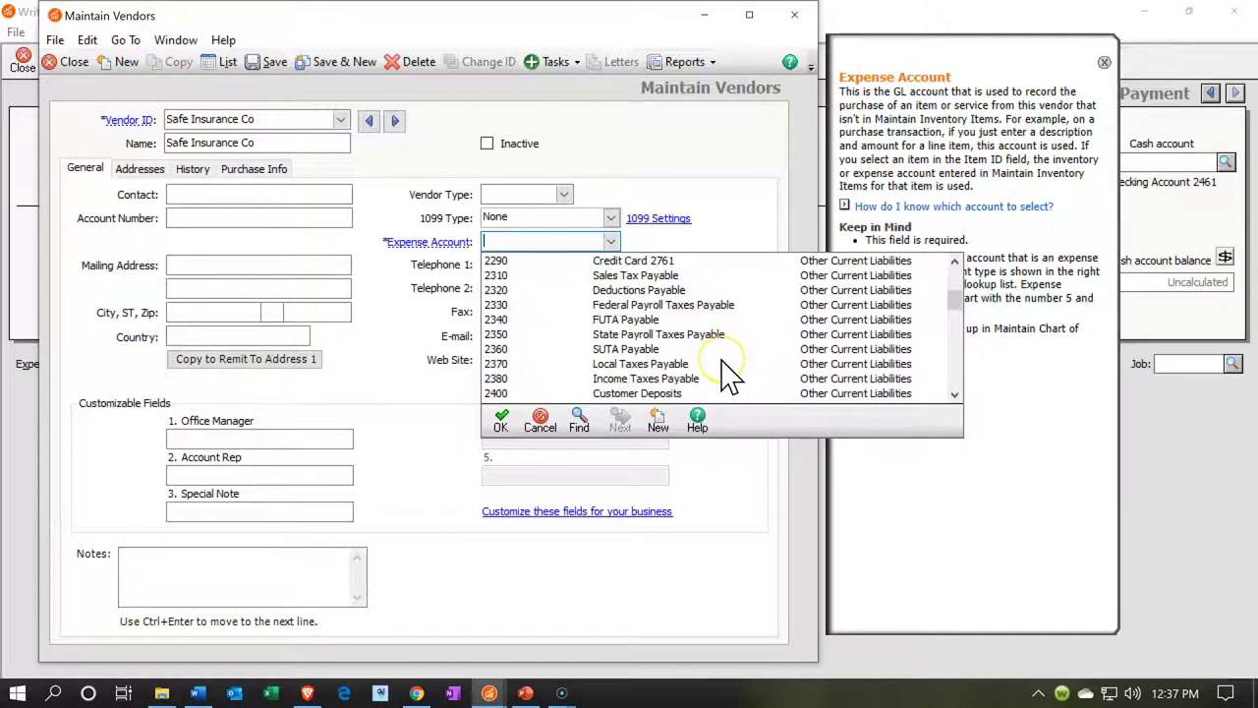
{"action": "scroll", "coordinate": [728, 373], "scroll_direction": "down", "scroll_amount": 1}
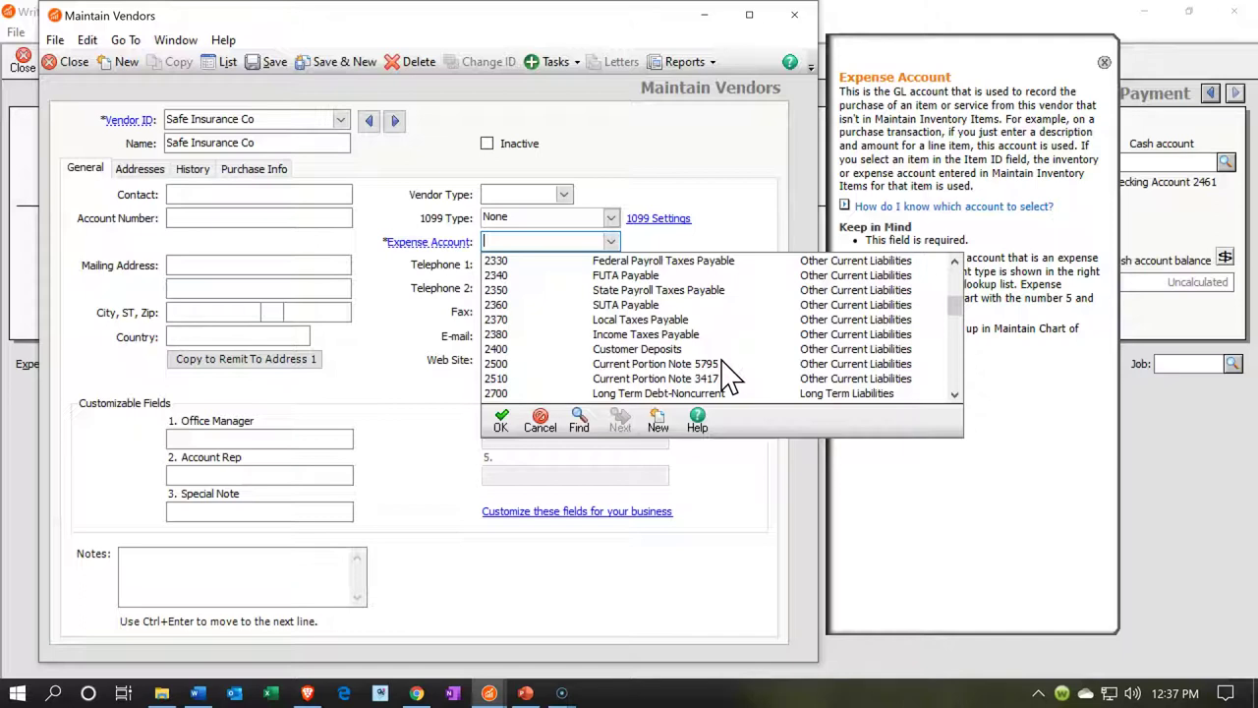
{"action": "scroll", "coordinate": [727, 373], "scroll_direction": "down", "scroll_amount": 1}
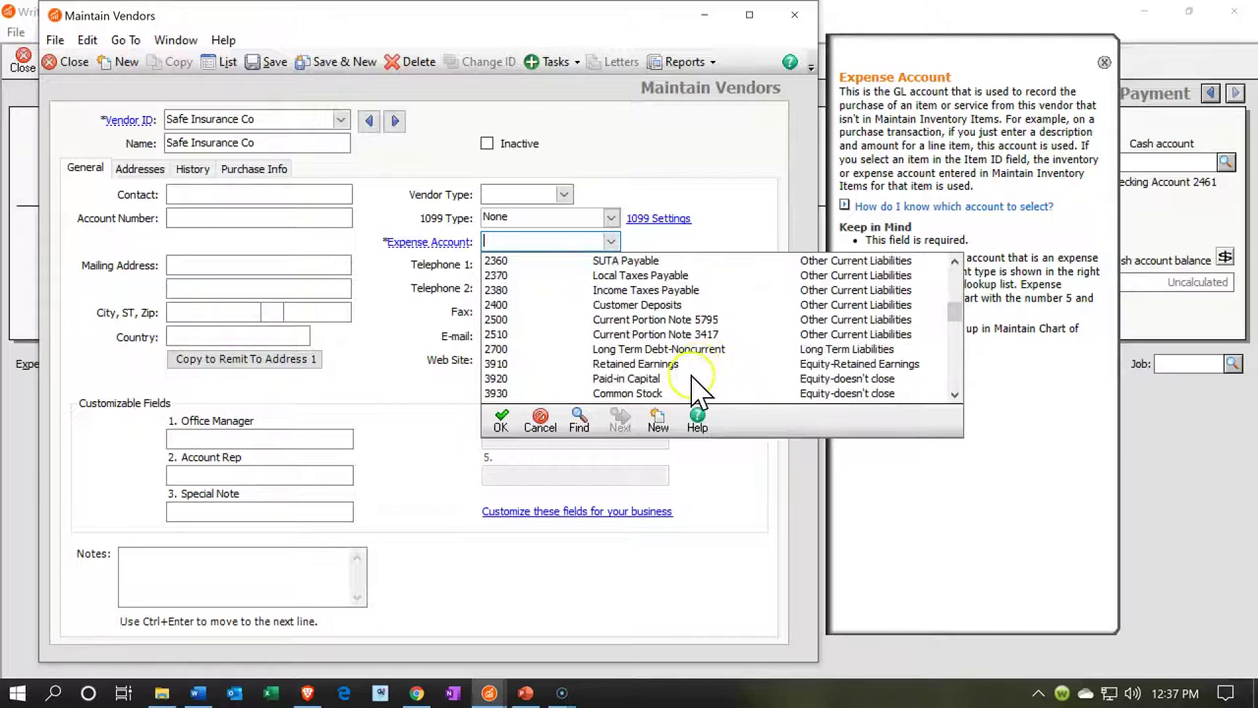
{"action": "left_click", "coordinate": [661, 422]}
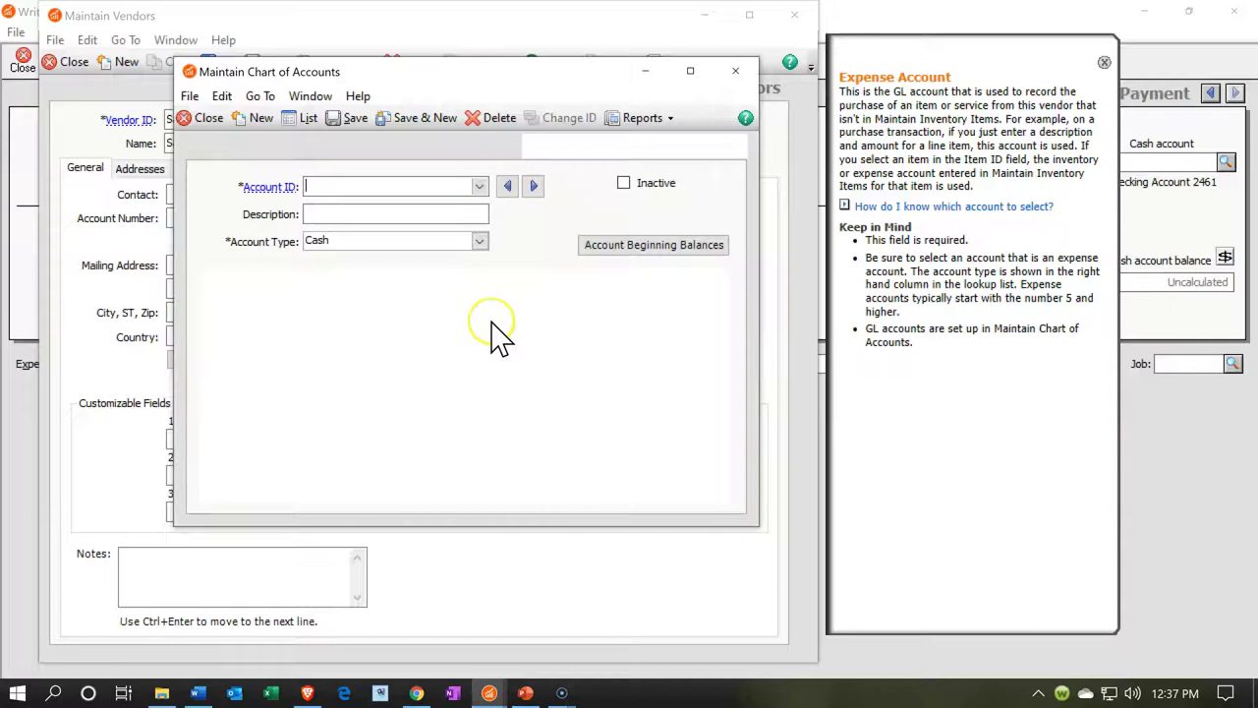
Step: Check the existing account numbering, and enter Account ID 1295 with the description Prepaid Insurance for the new ledger account
{"action": "left_click", "coordinate": [478, 187]}
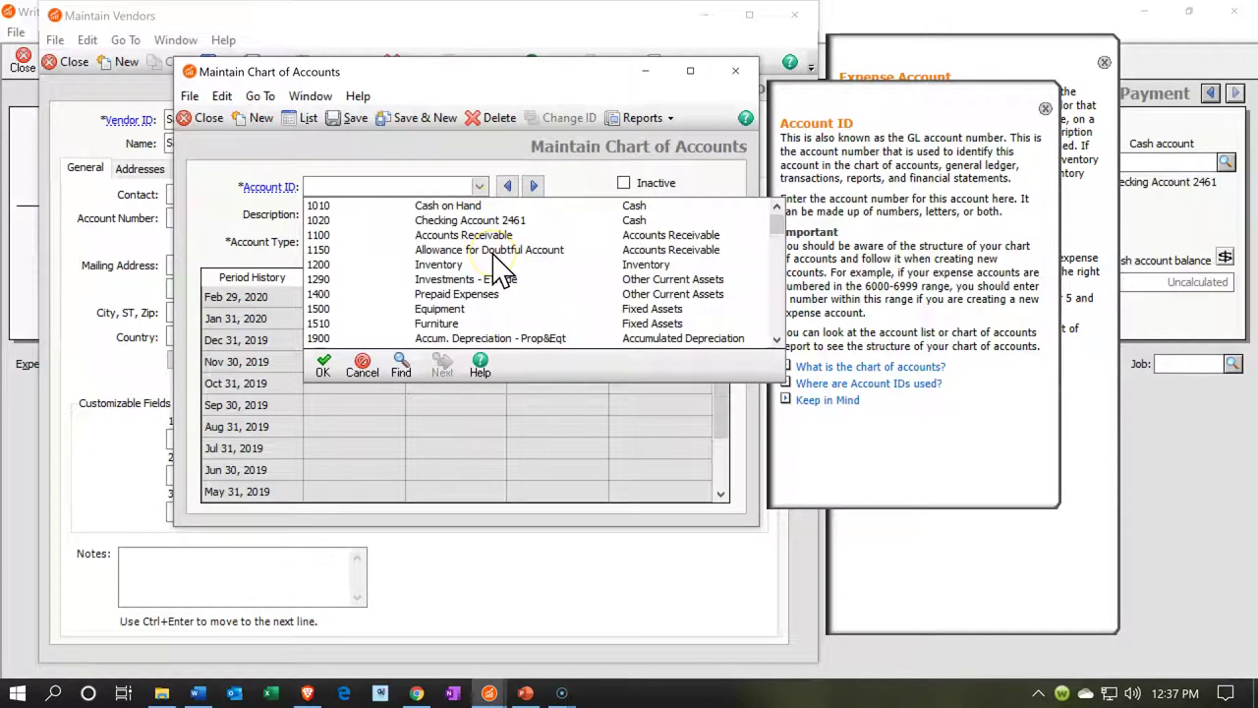
{"action": "scroll", "coordinate": [511, 268], "scroll_direction": "down", "scroll_amount": 1}
{"action": "scroll", "coordinate": [506, 267], "scroll_direction": "down", "scroll_amount": 1}
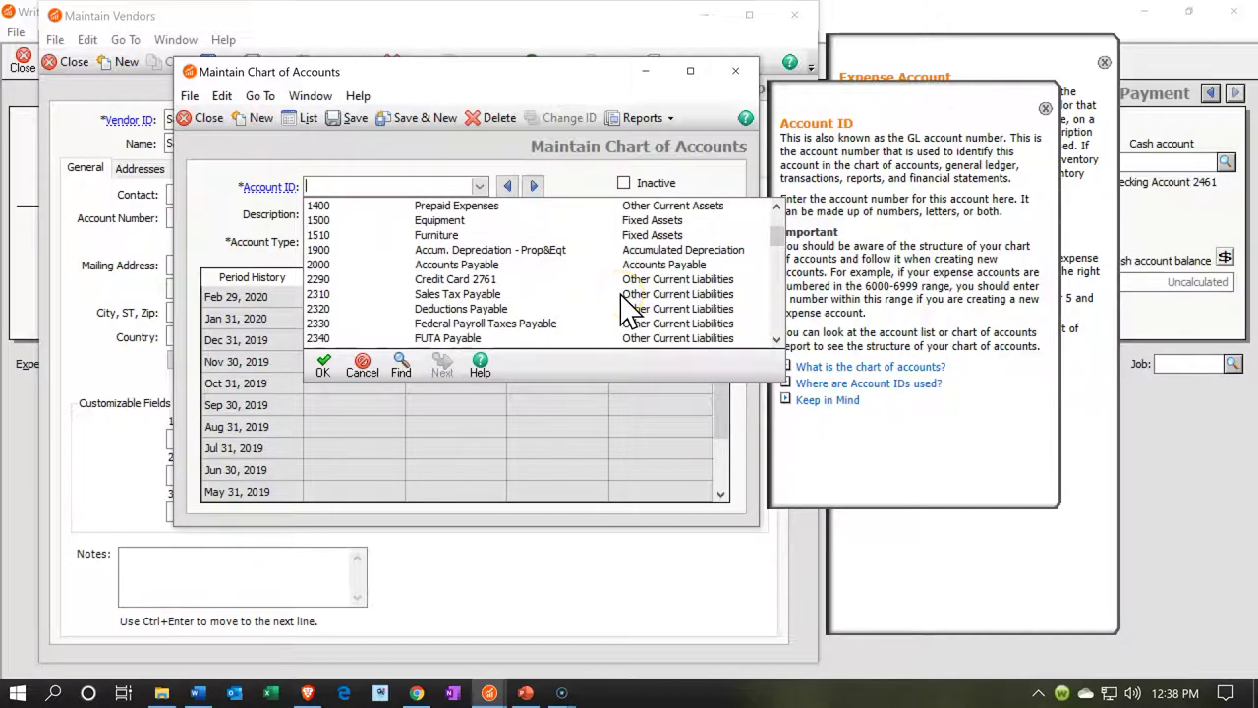
{"action": "scroll", "coordinate": [630, 309], "scroll_direction": "up", "scroll_amount": 1}
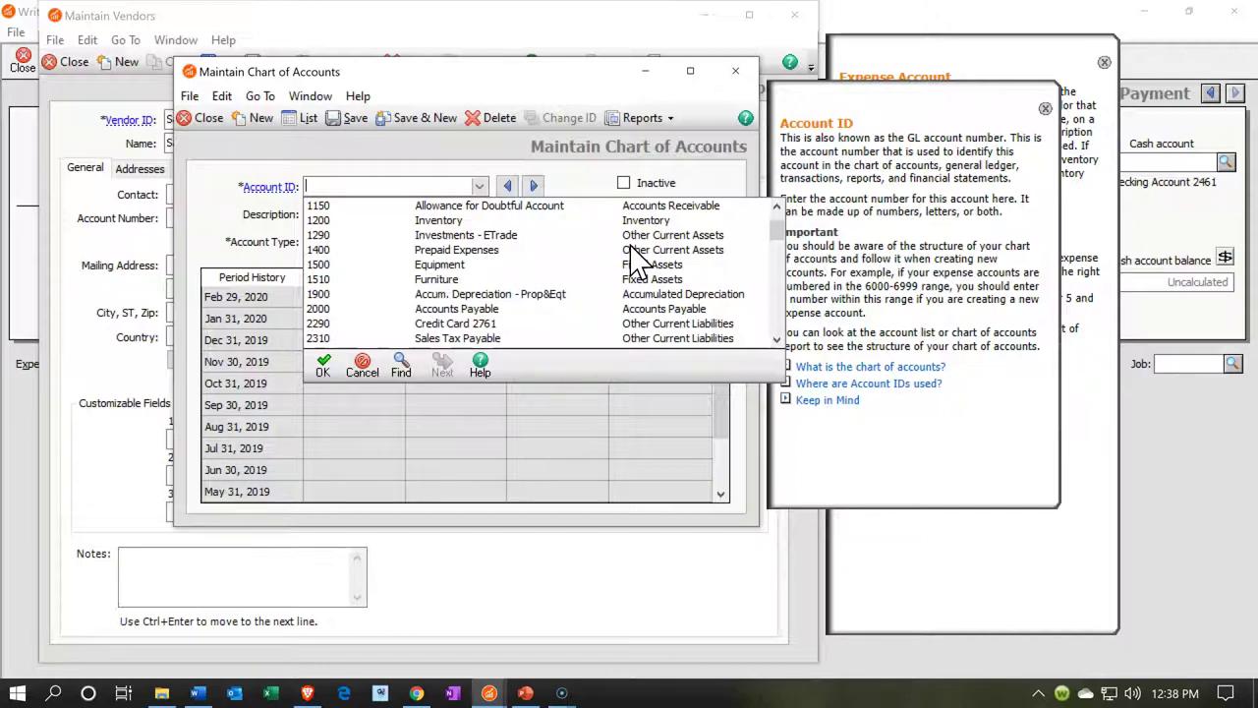
{"action": "left_click", "coordinate": [389, 187]}
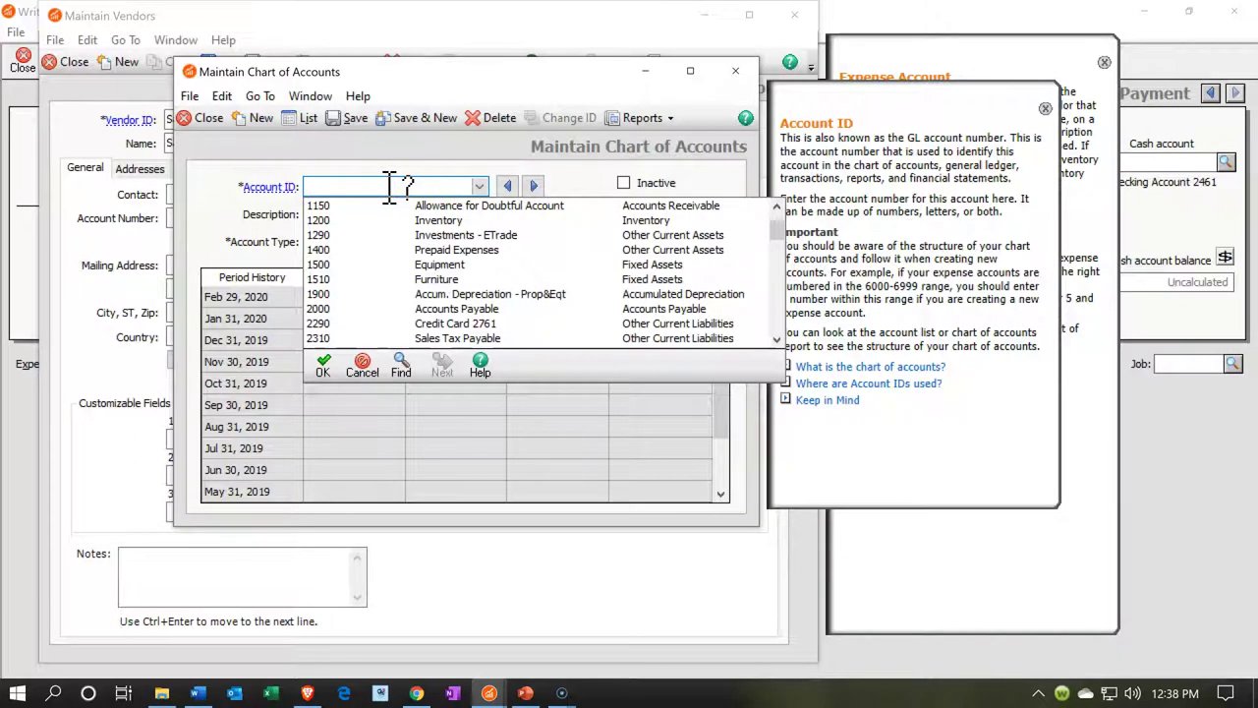
{"action": "type", "text": "1295"}
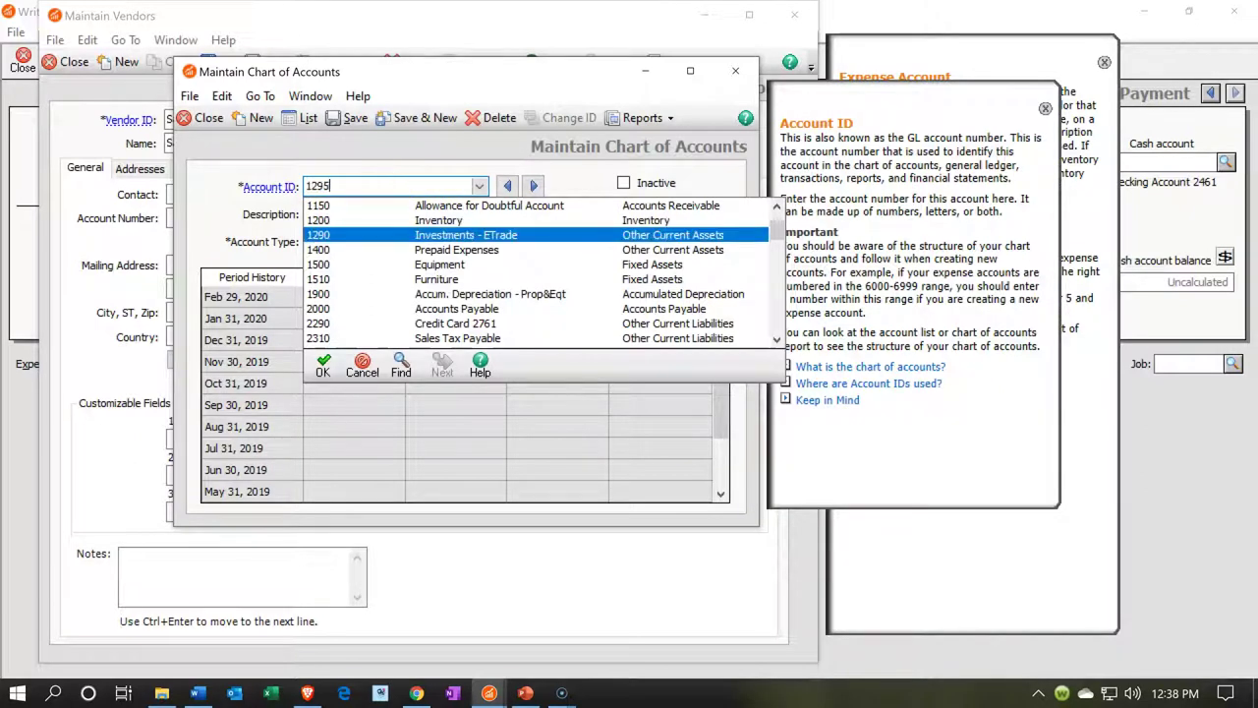
{"action": "key", "text": "Tab"}
{"action": "type", "text": "Pr"}
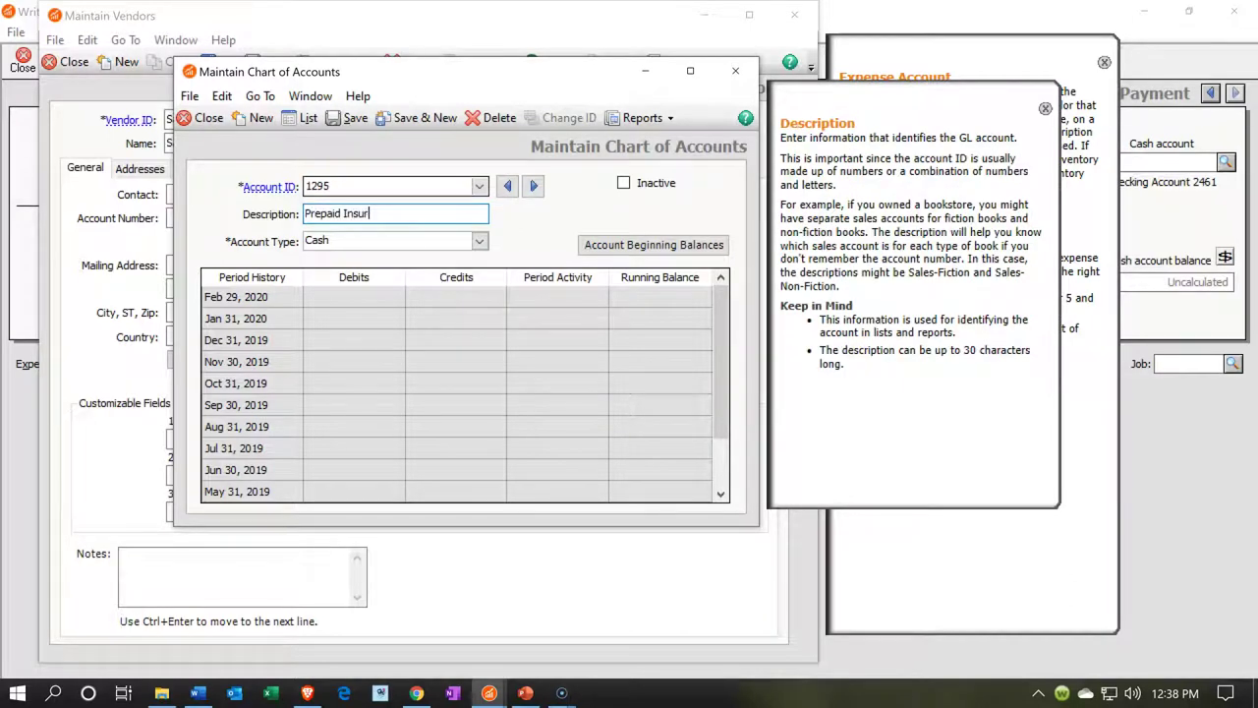
{"action": "key", "text": "Tab"}
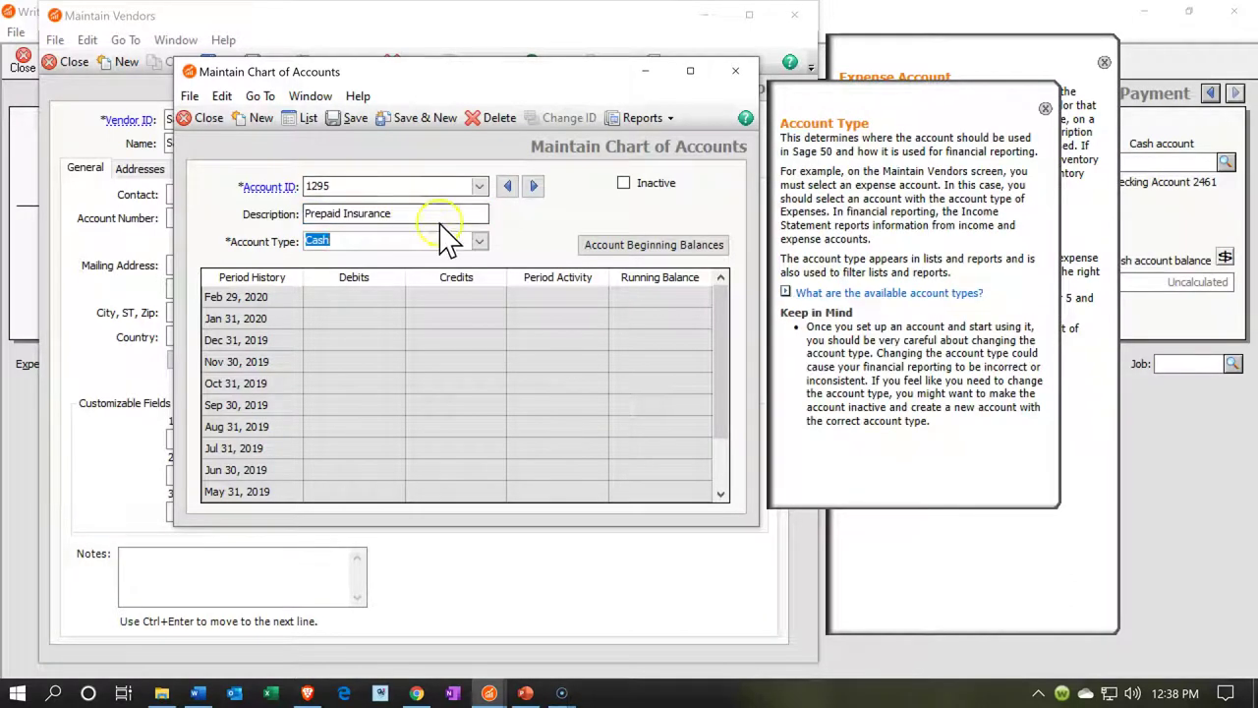
Step: Set the new account's type to Other Current Assets, and save and close the account record
{"action": "left_click", "coordinate": [480, 242]}
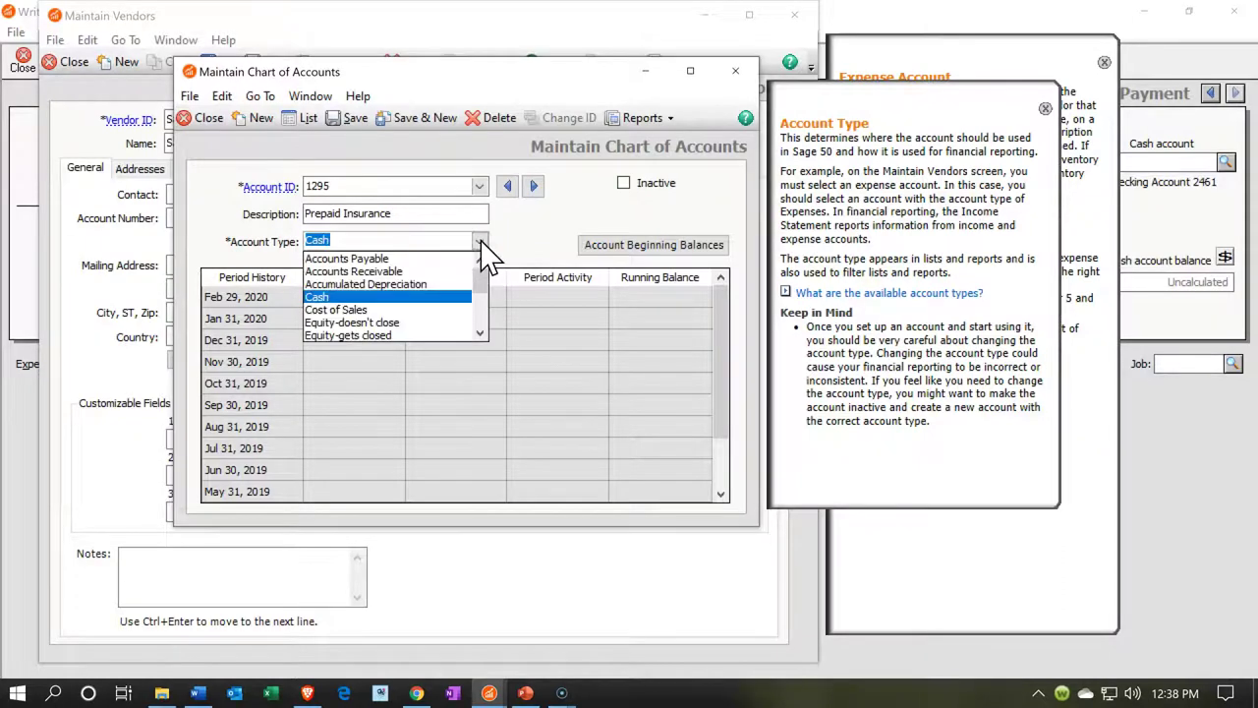
{"action": "scroll", "coordinate": [432, 305], "scroll_direction": "down", "scroll_amount": 3}
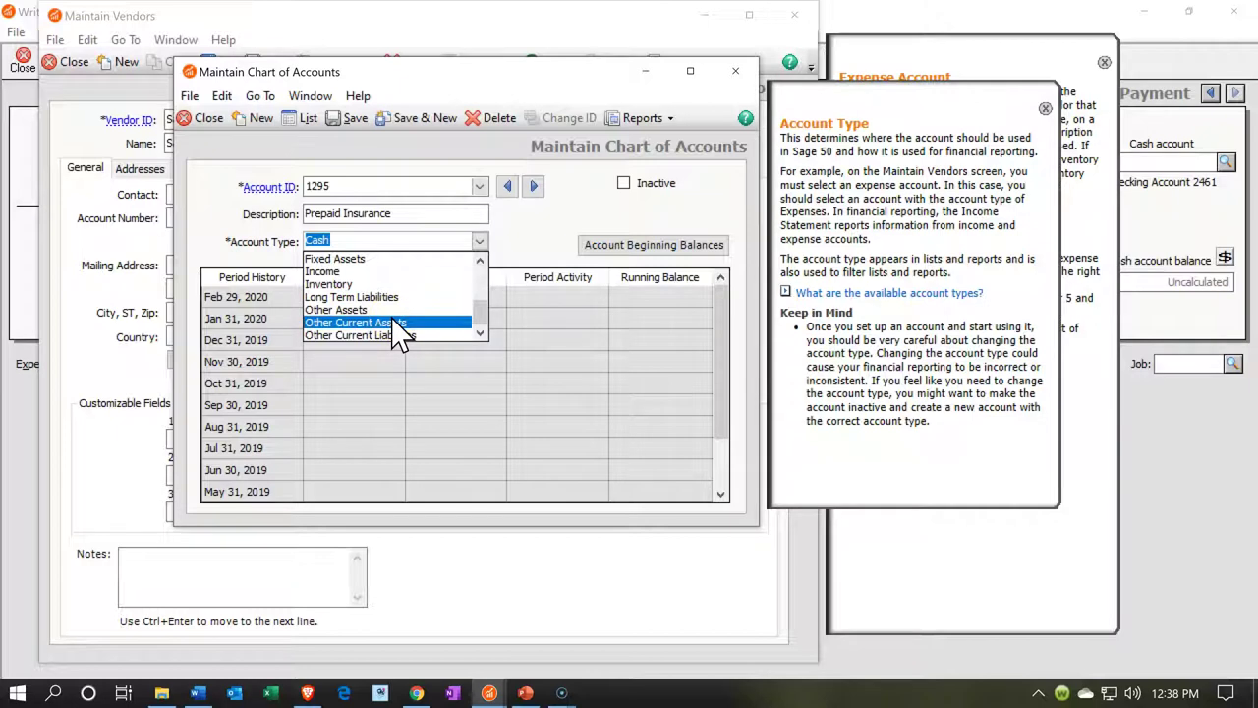
{"action": "left_click", "coordinate": [397, 324]}
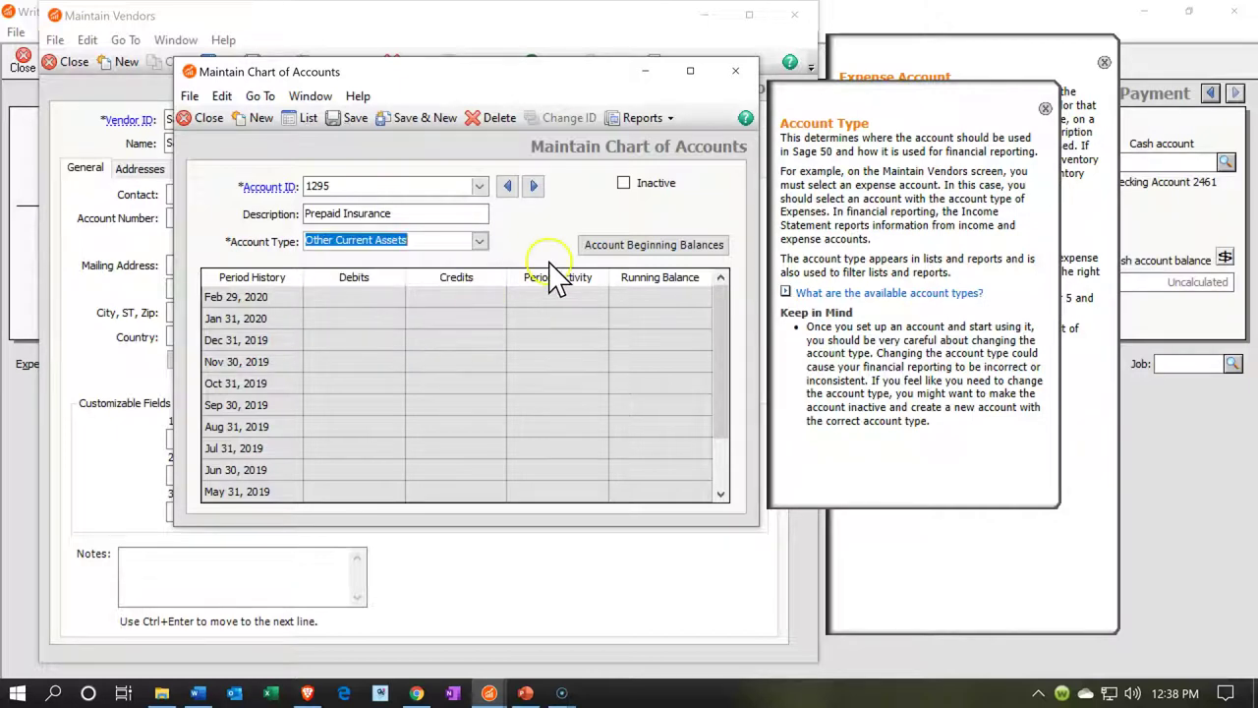
{"action": "left_click", "coordinate": [349, 118]}
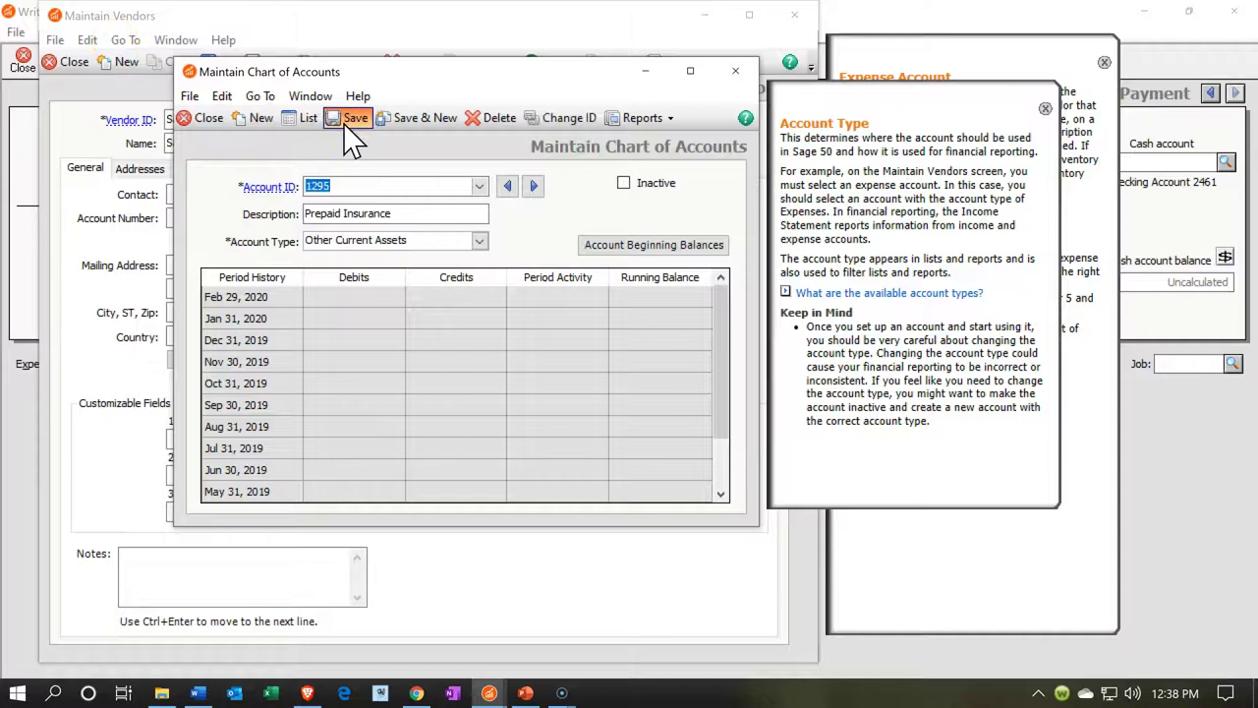
{"action": "left_click", "coordinate": [735, 71]}
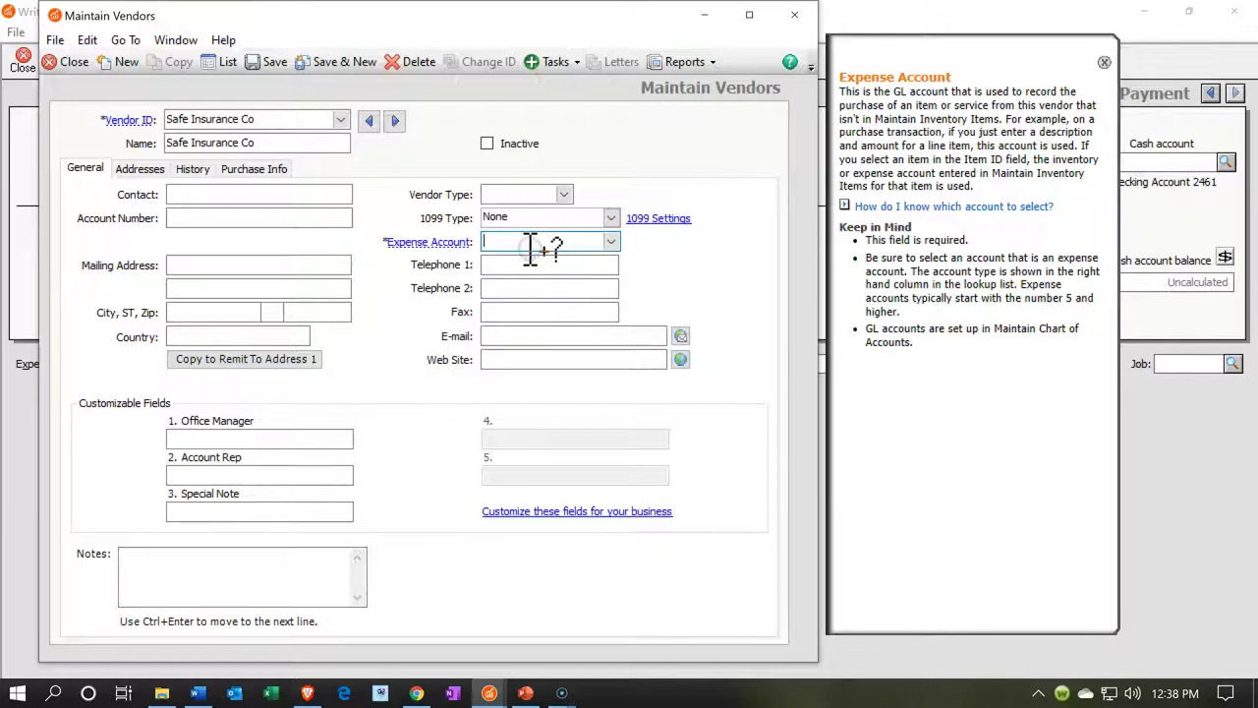
Step: Assign 1295 as the vendor's Expense Account, and save and close the vendor record
{"action": "left_click", "coordinate": [611, 242]}
{"action": "type", "text": "1295"}
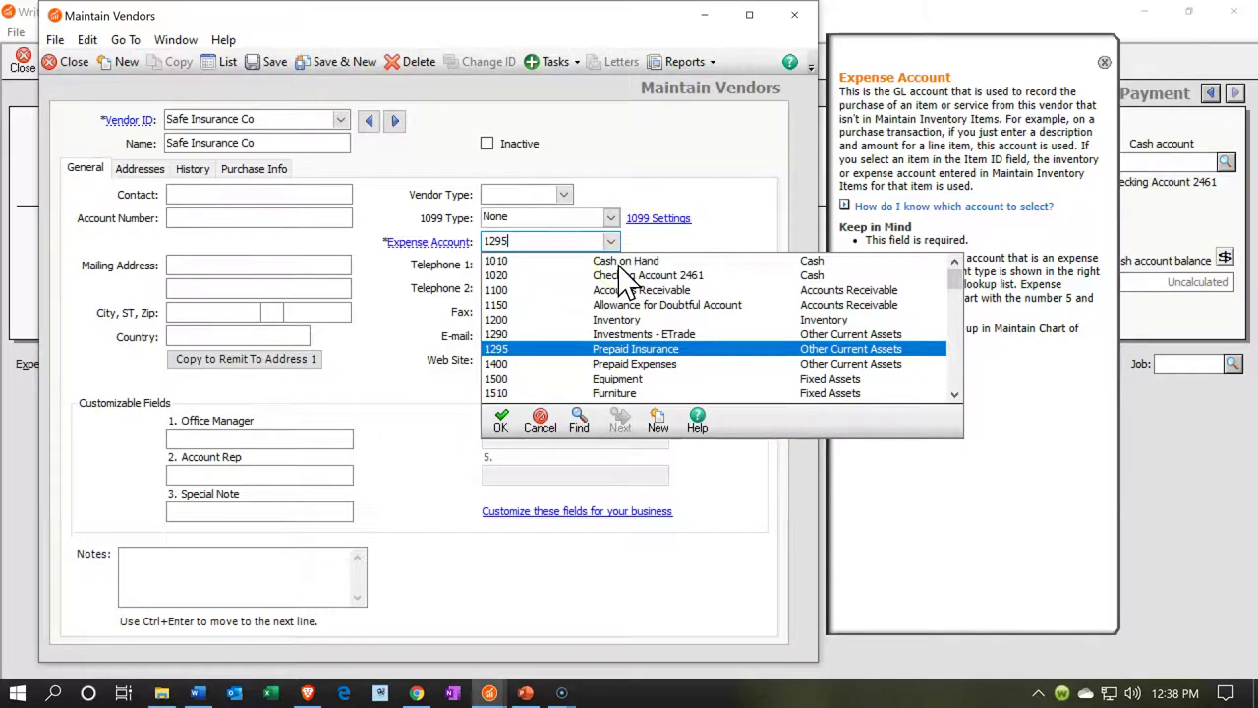
{"action": "key", "text": "Tab"}
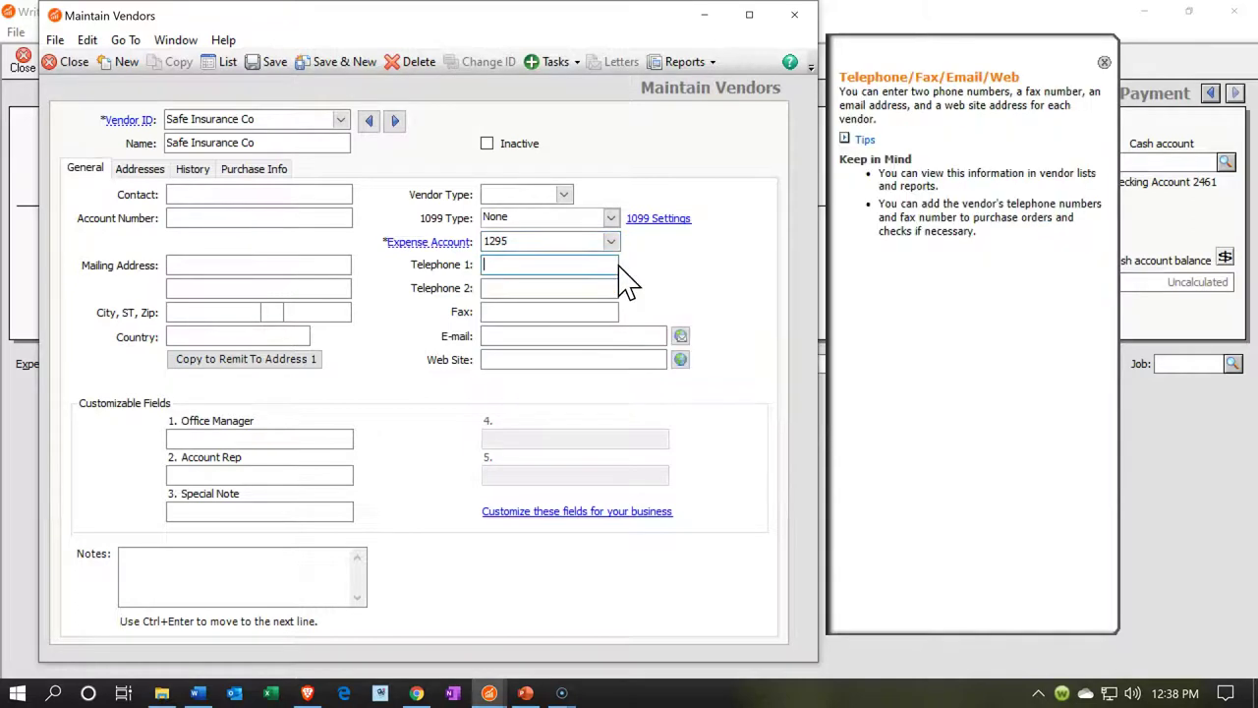
{"action": "left_click", "coordinate": [275, 67]}
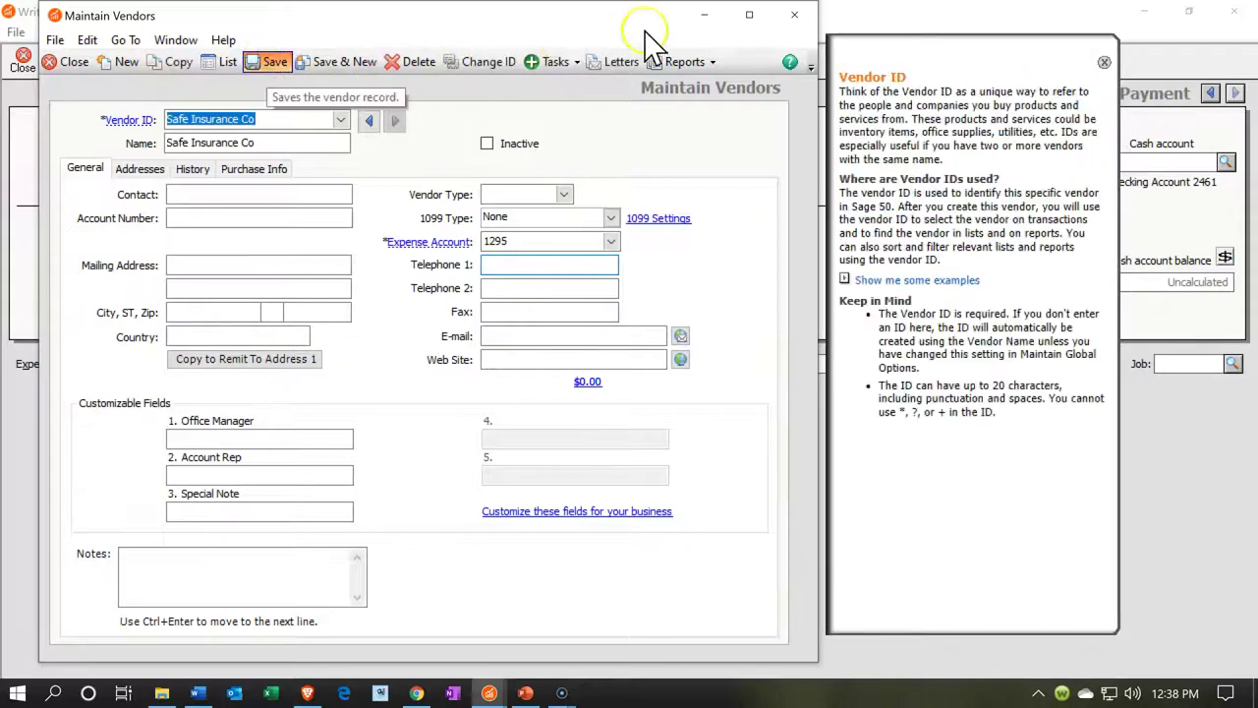
{"action": "left_click", "coordinate": [793, 14]}
Step: Select Safe Insurance Co as the vendor on the check
{"action": "left_click", "coordinate": [193, 165]}
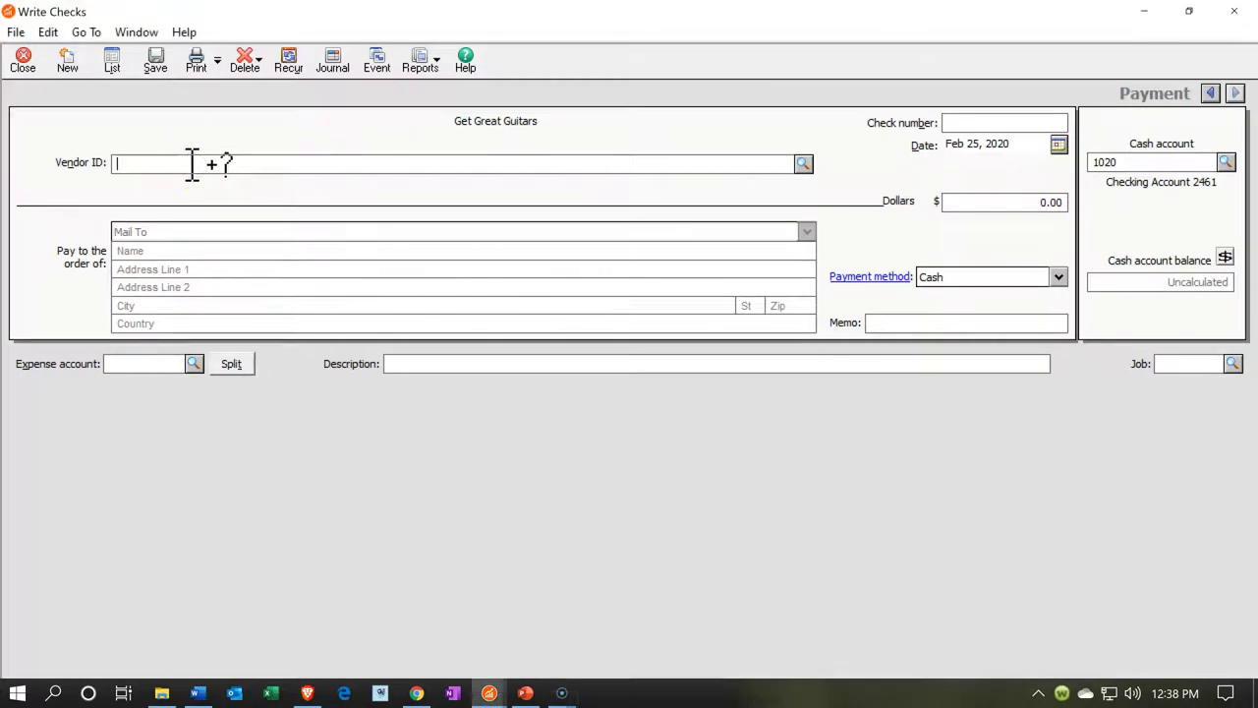
{"action": "type", "text": "in"}
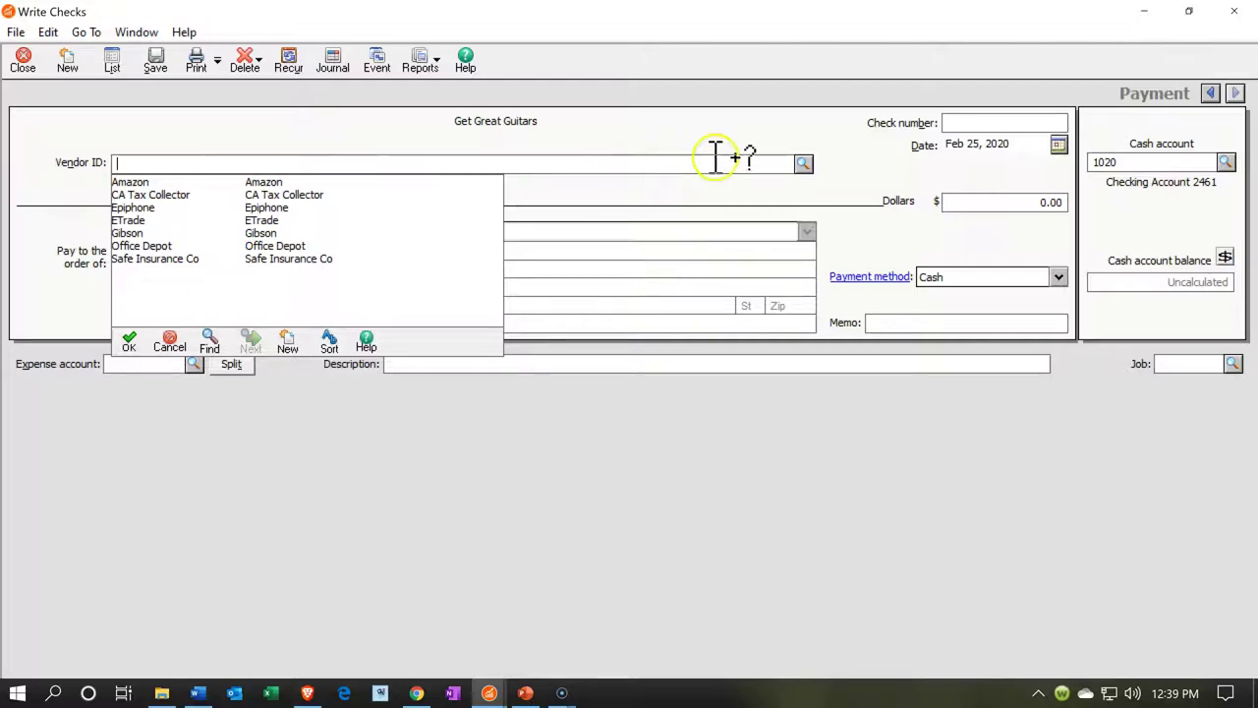
{"action": "left_click", "coordinate": [810, 162]}
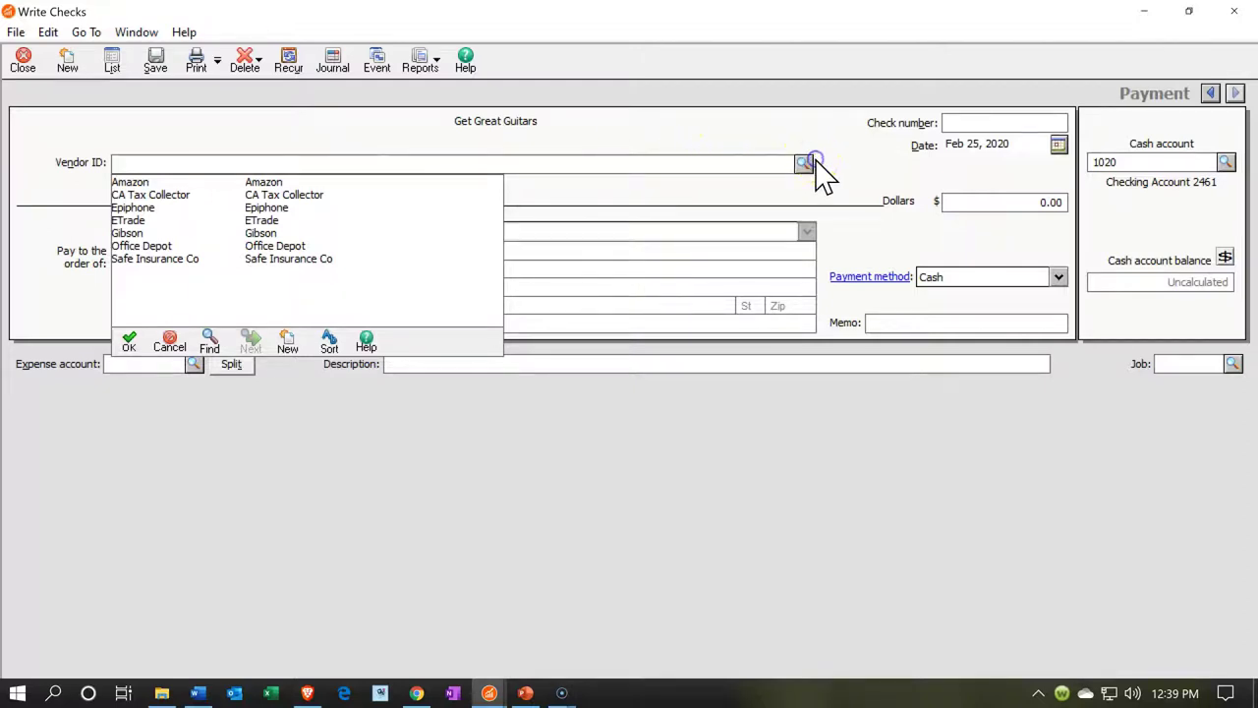
{"action": "double_click", "coordinate": [156, 258]}
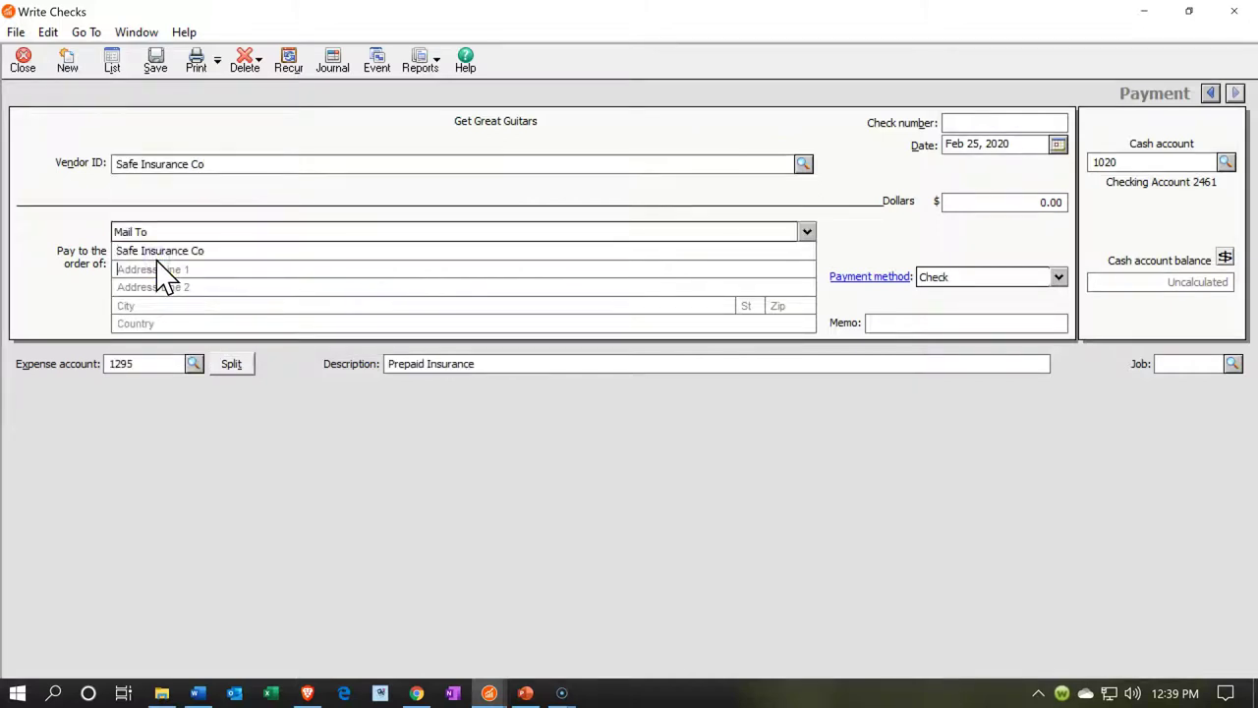
Step: Enter check number 5457 and date the check Jan 30, 2020
{"action": "left_click", "coordinate": [969, 120]}
{"action": "type", "text": "5457"}
{"action": "key", "text": "Tab"}
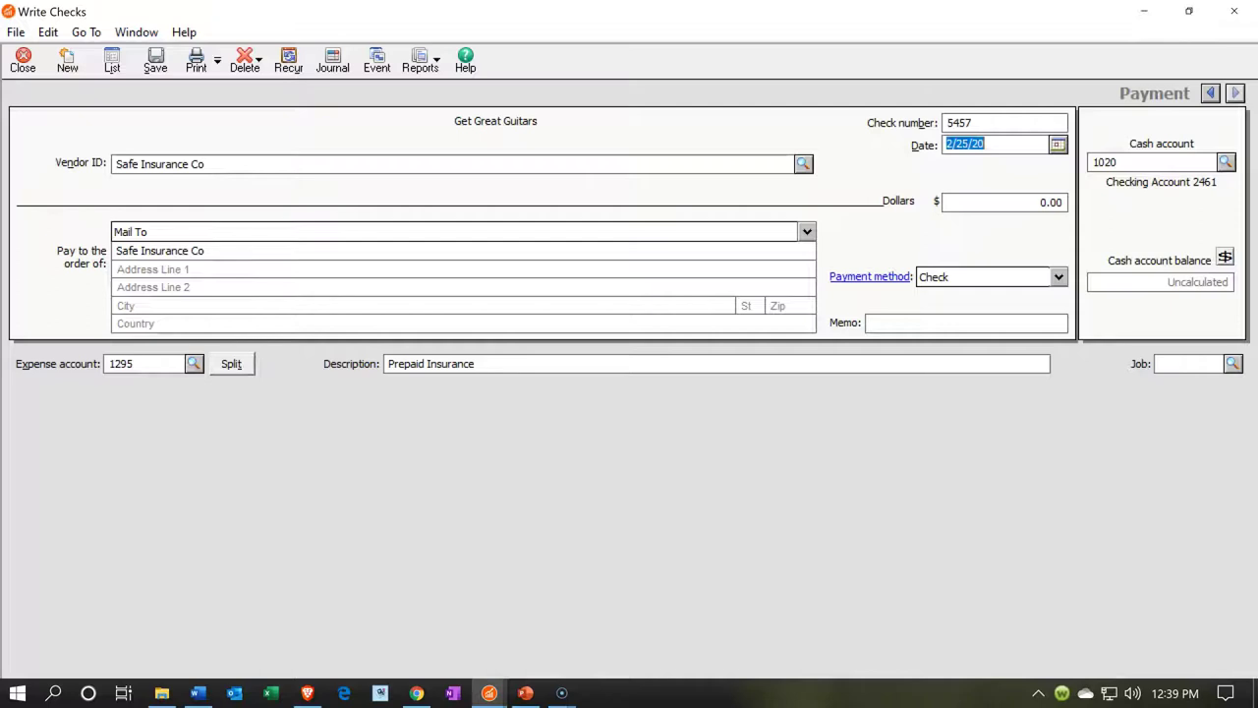
{"action": "type", "text": "013020"}
{"action": "key", "text": "Tab"}
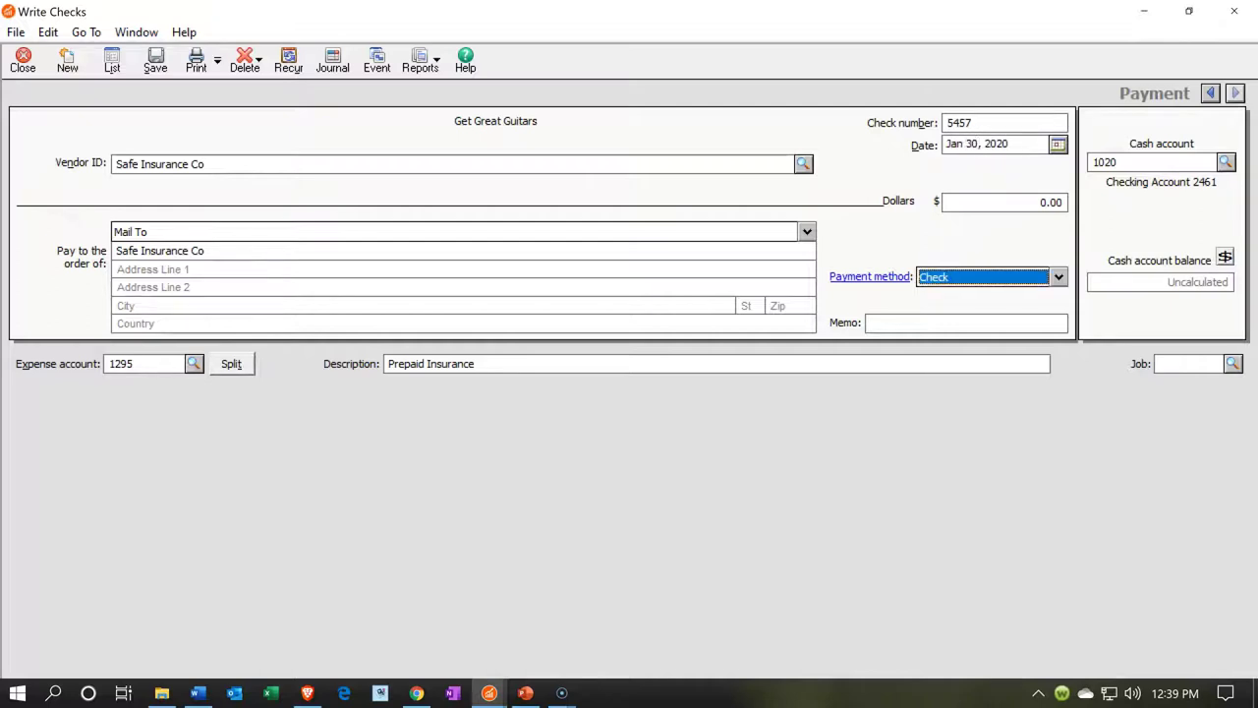
Step: Set the check's payment method to Cash and replace its check number with E4
{"action": "left_click", "coordinate": [1059, 277]}
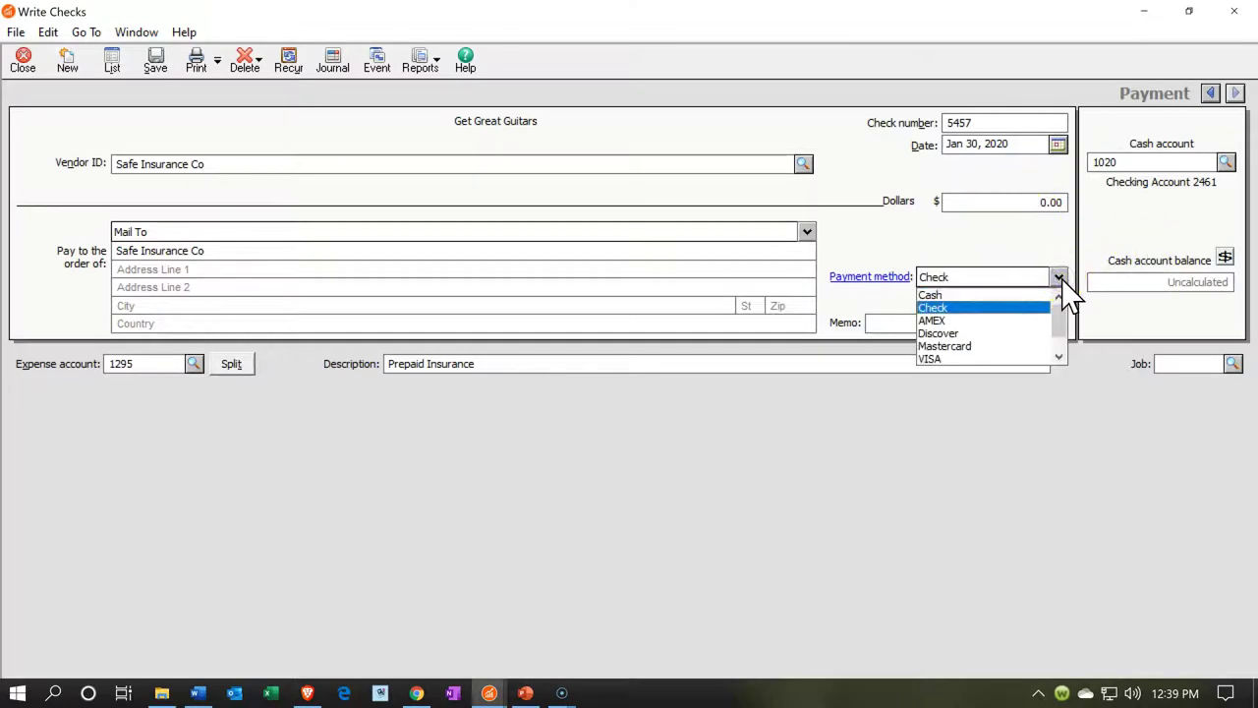
{"action": "left_click", "coordinate": [1038, 295]}
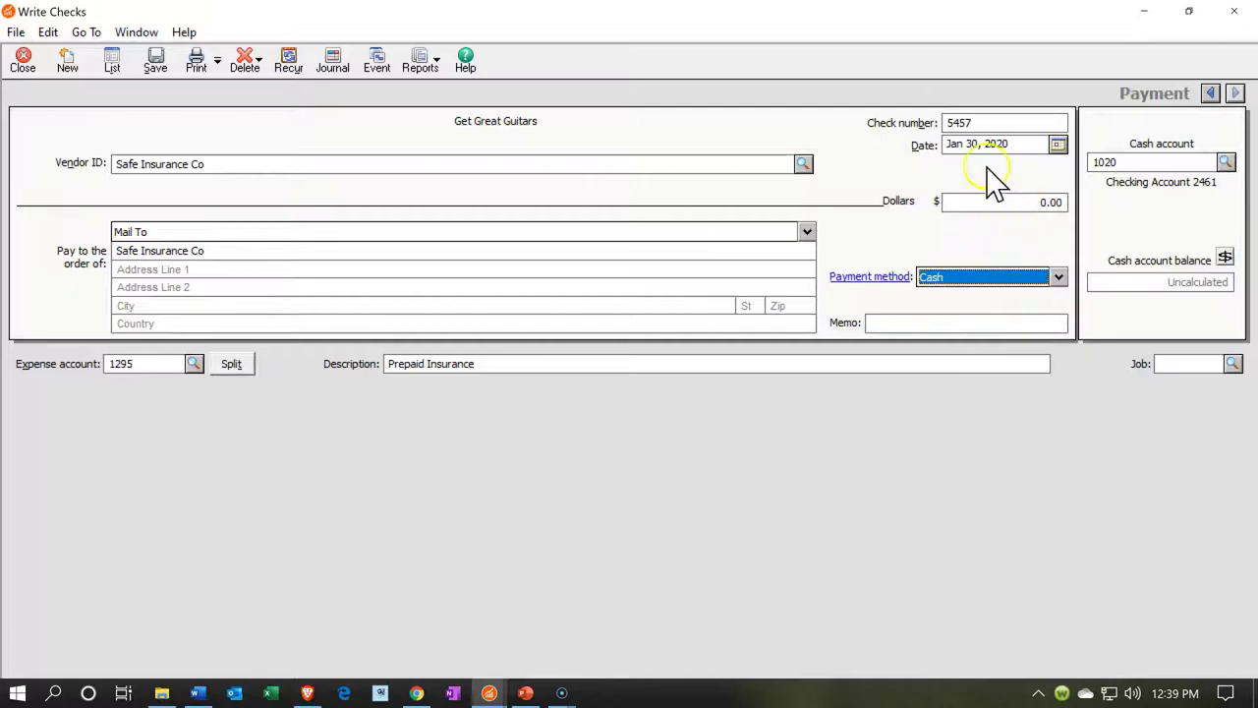
{"action": "left_click", "coordinate": [988, 122]}
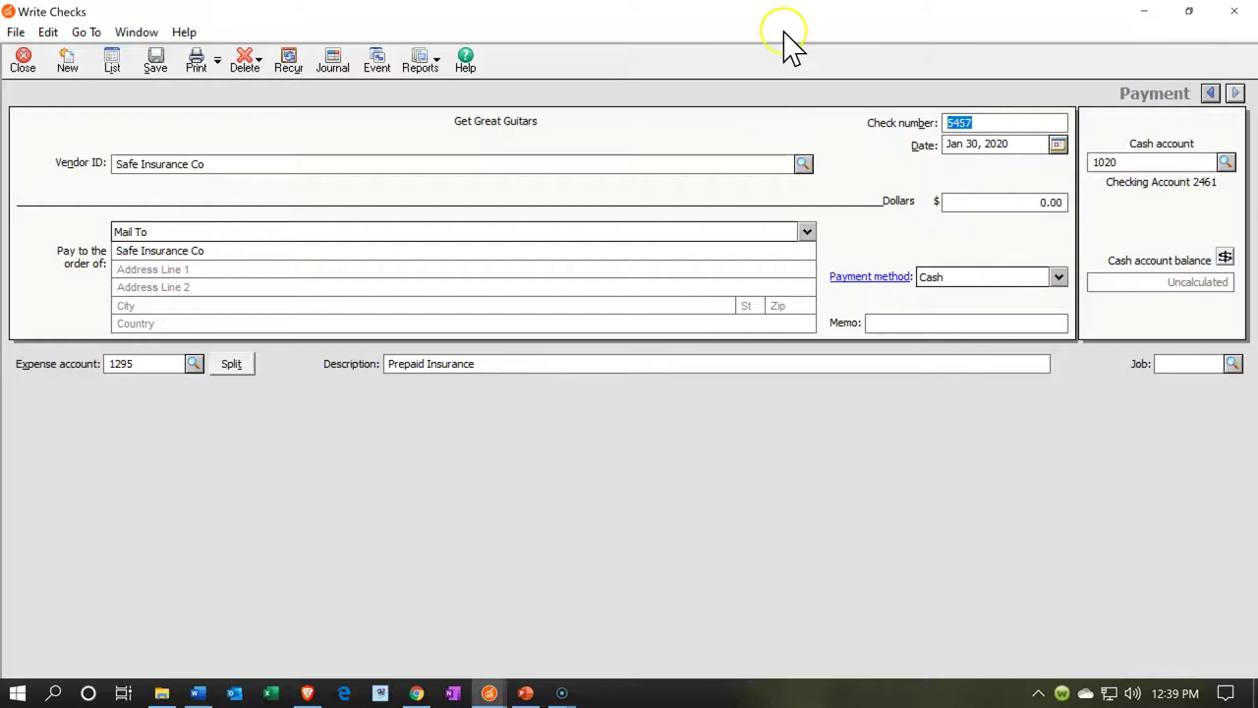
{"action": "type", "text": "E4"}
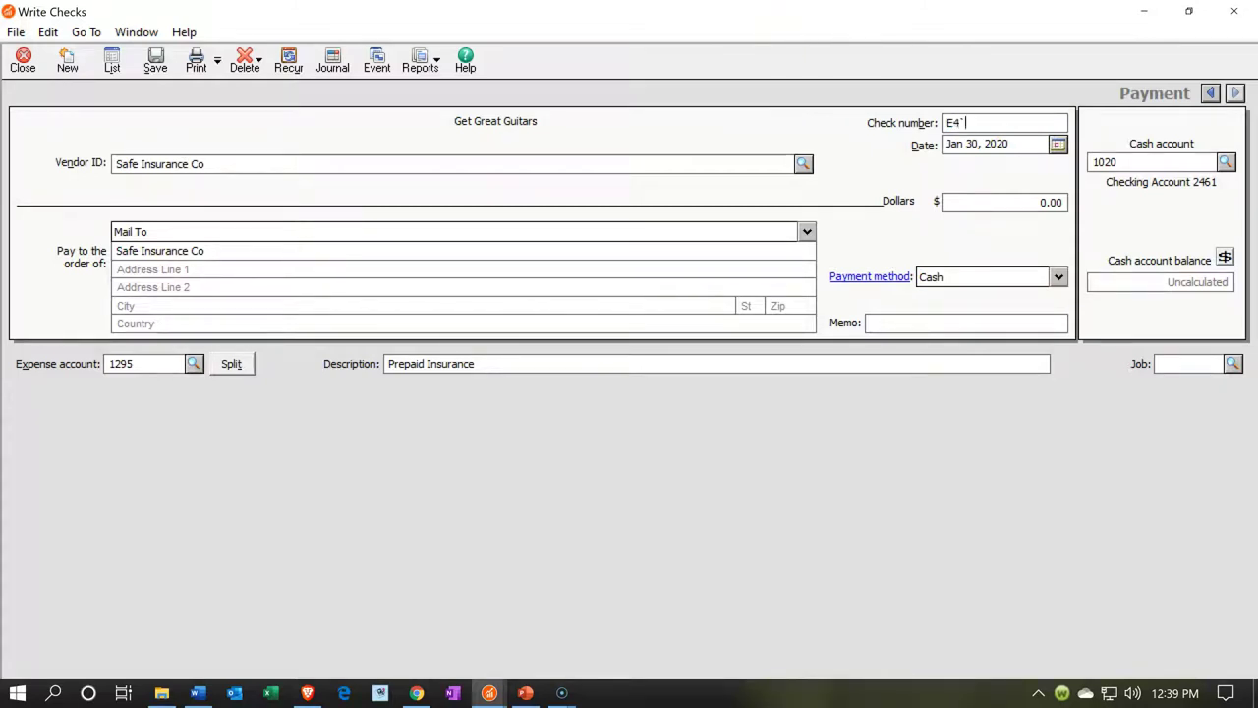
{"action": "key", "text": "Tab"}
{"action": "key", "text": "Tab"}
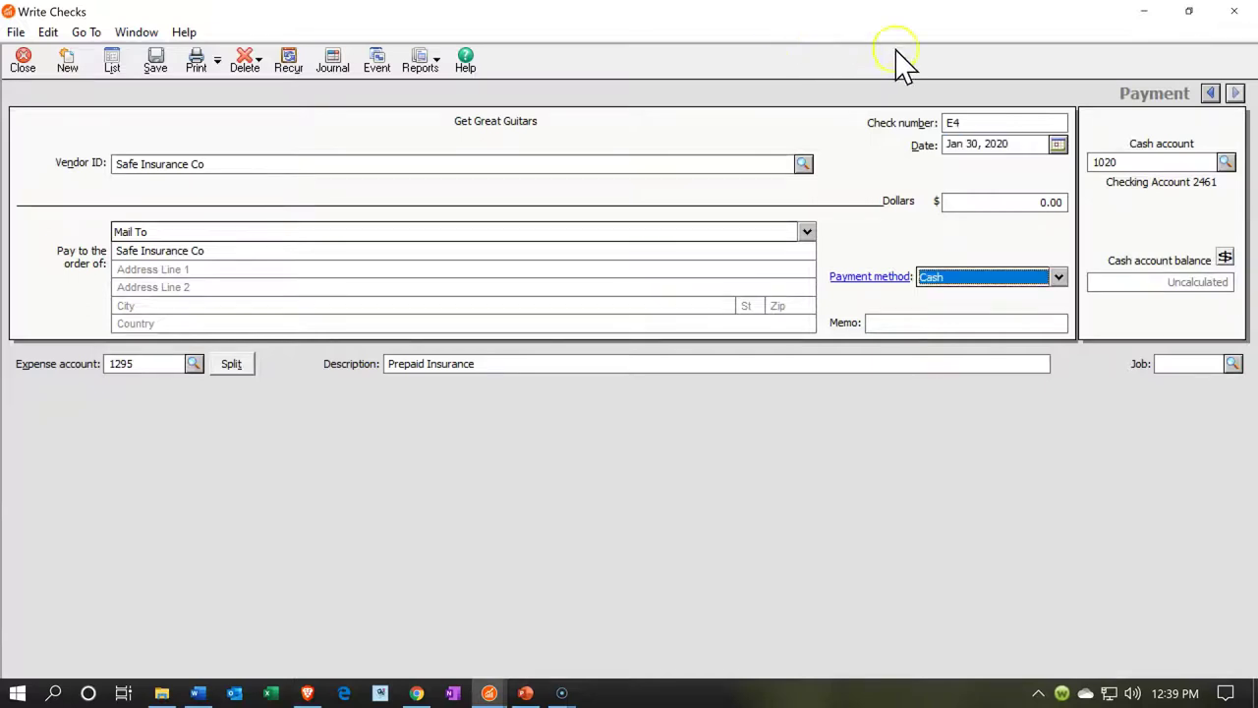
Step: Set the check's amount to 11,000.00 and review its expense account and cash account selections
{"action": "left_click", "coordinate": [1044, 201]}
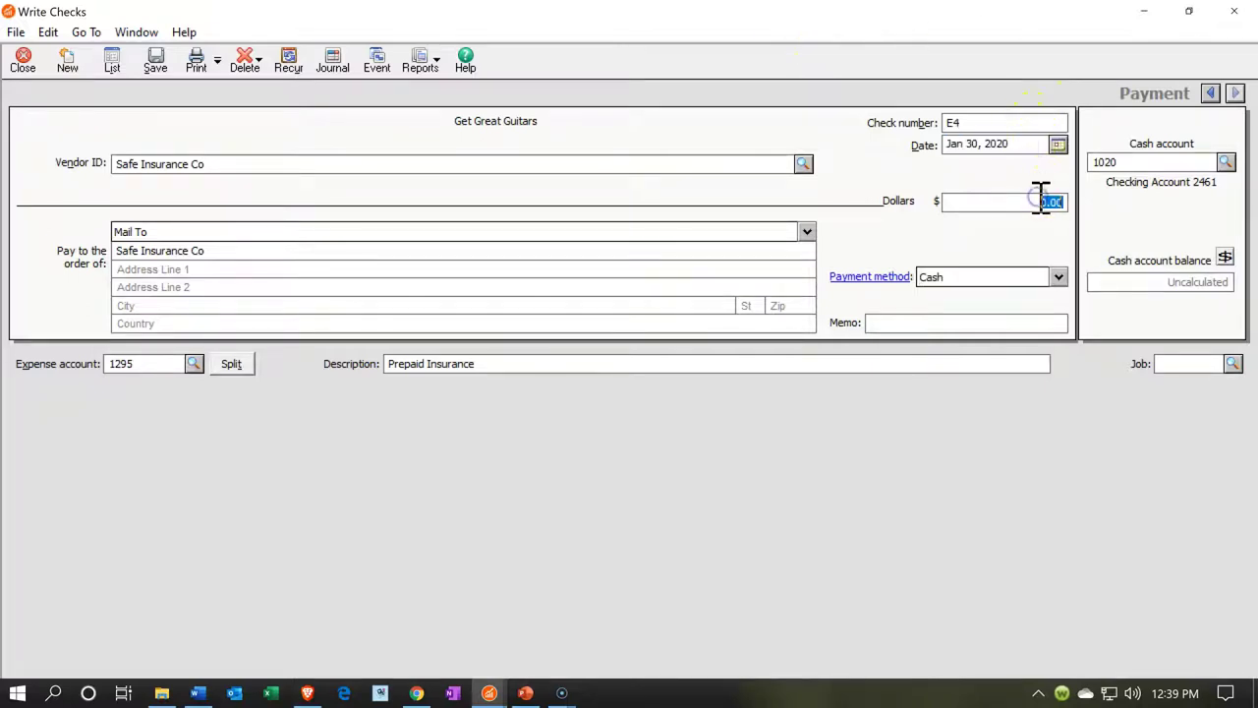
{"action": "type", "text": "11,00"}
{"action": "key", "text": "Tab"}
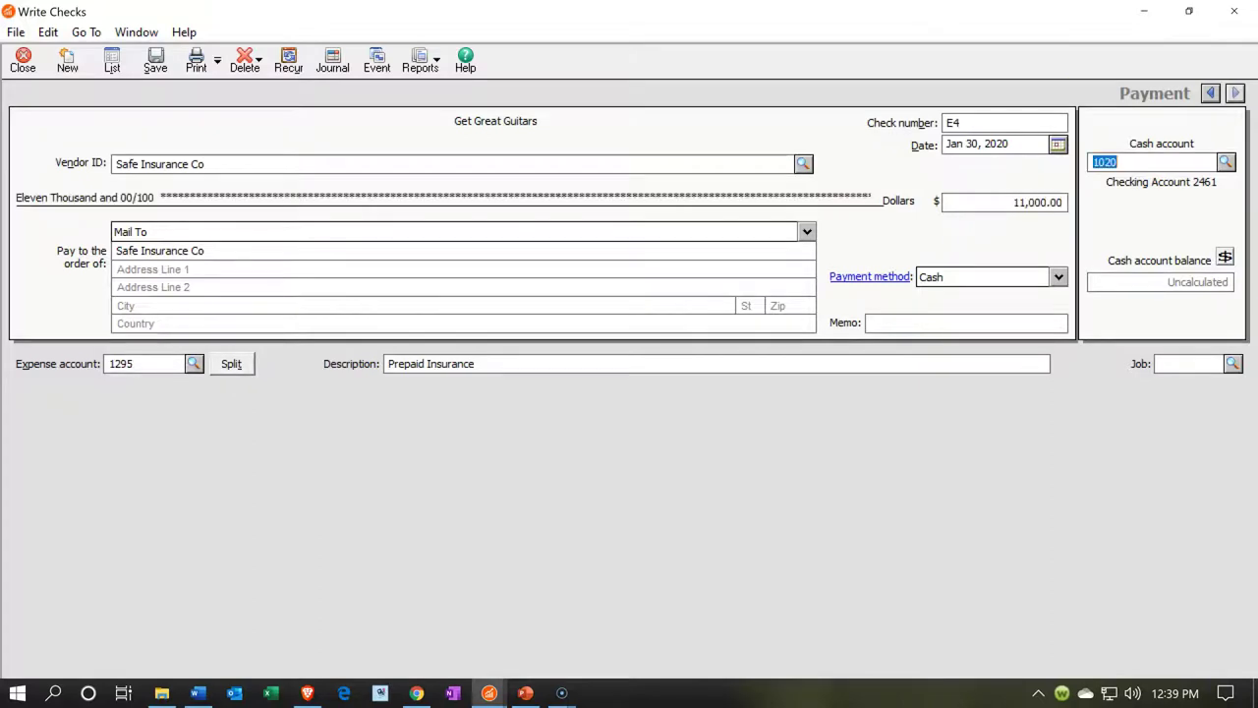
{"action": "left_click", "coordinate": [194, 363]}
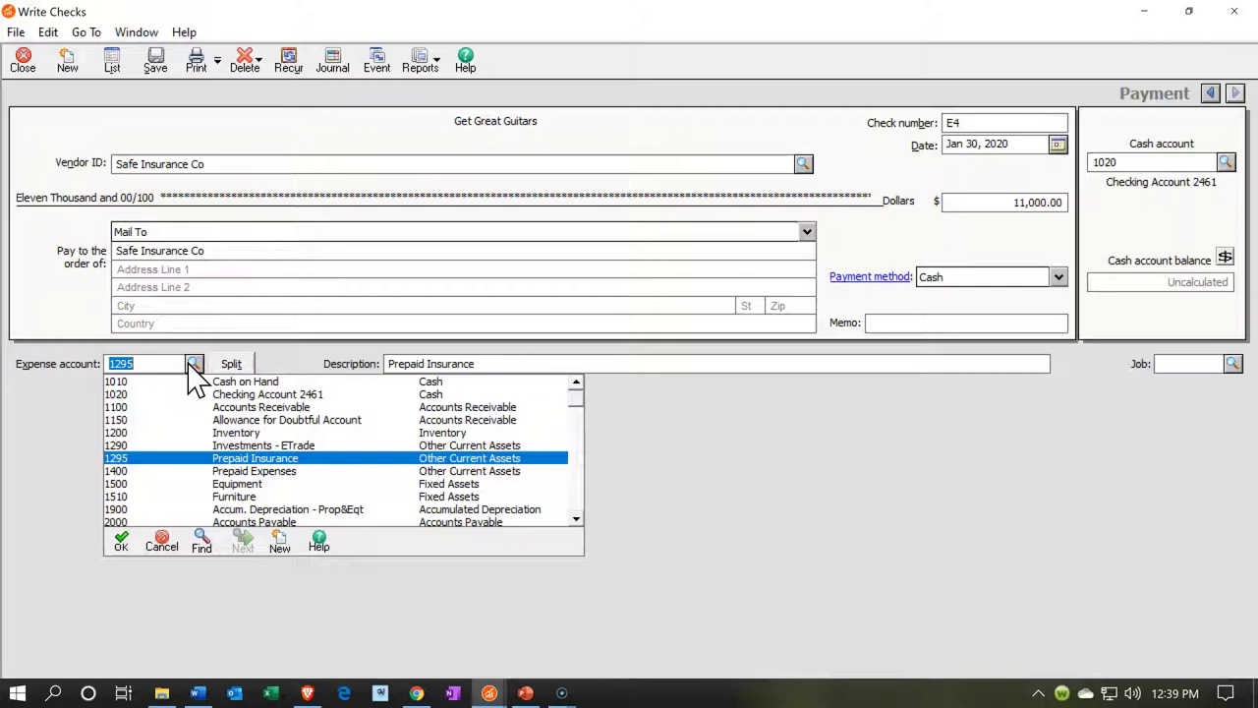
{"action": "left_click", "coordinate": [189, 370]}
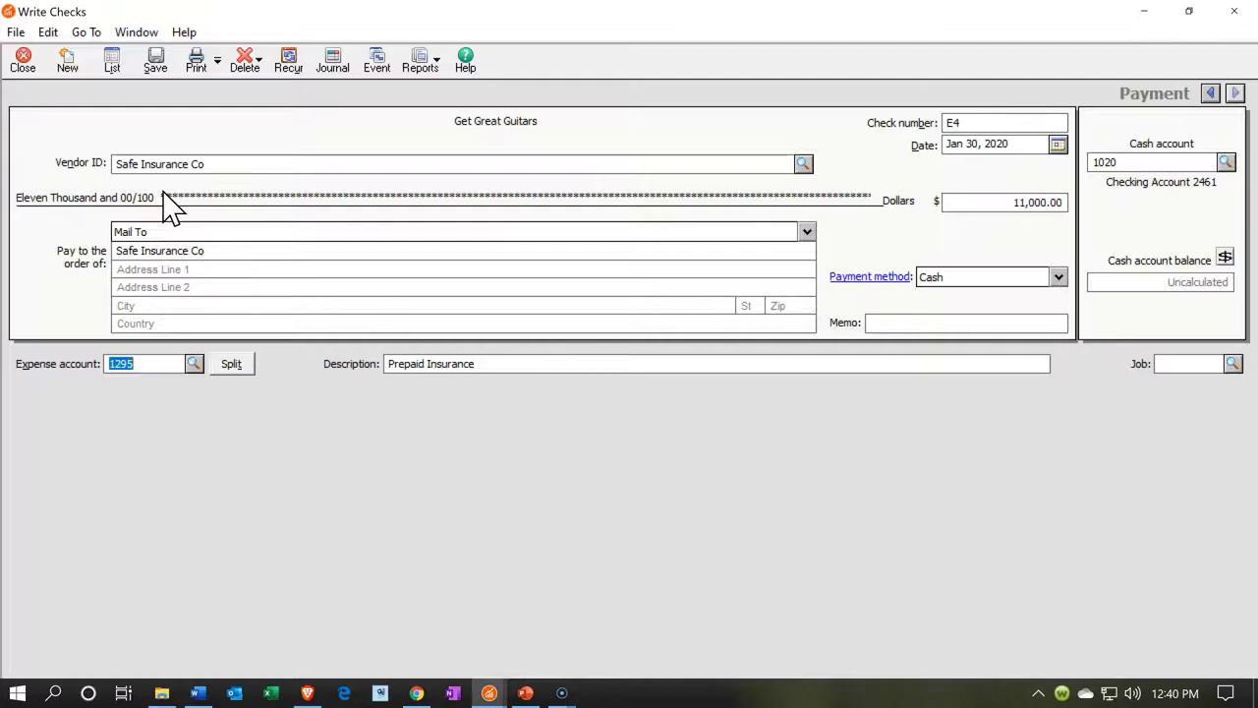
{"action": "left_click", "coordinate": [1223, 169]}
{"action": "left_click", "coordinate": [1226, 161]}
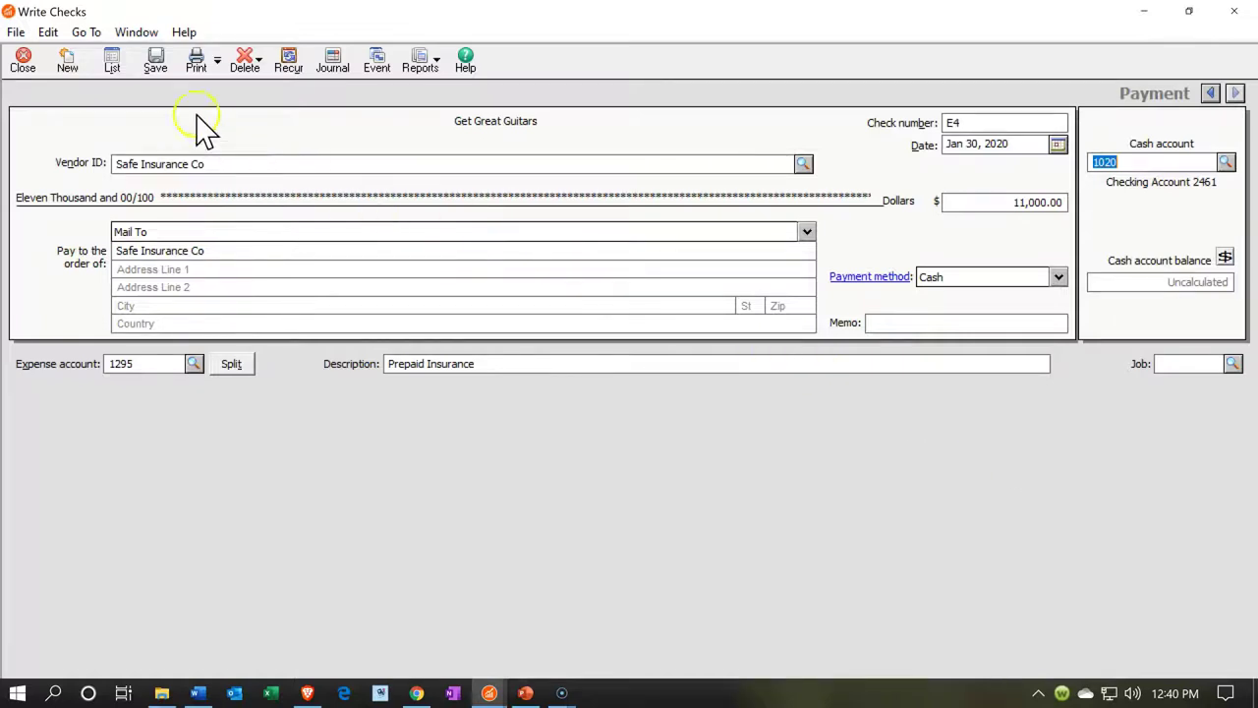
Step: Save the Safe Insurance Co payment, accepting the date outside the current period, and close Write Checks
{"action": "left_click", "coordinate": [155, 69]}
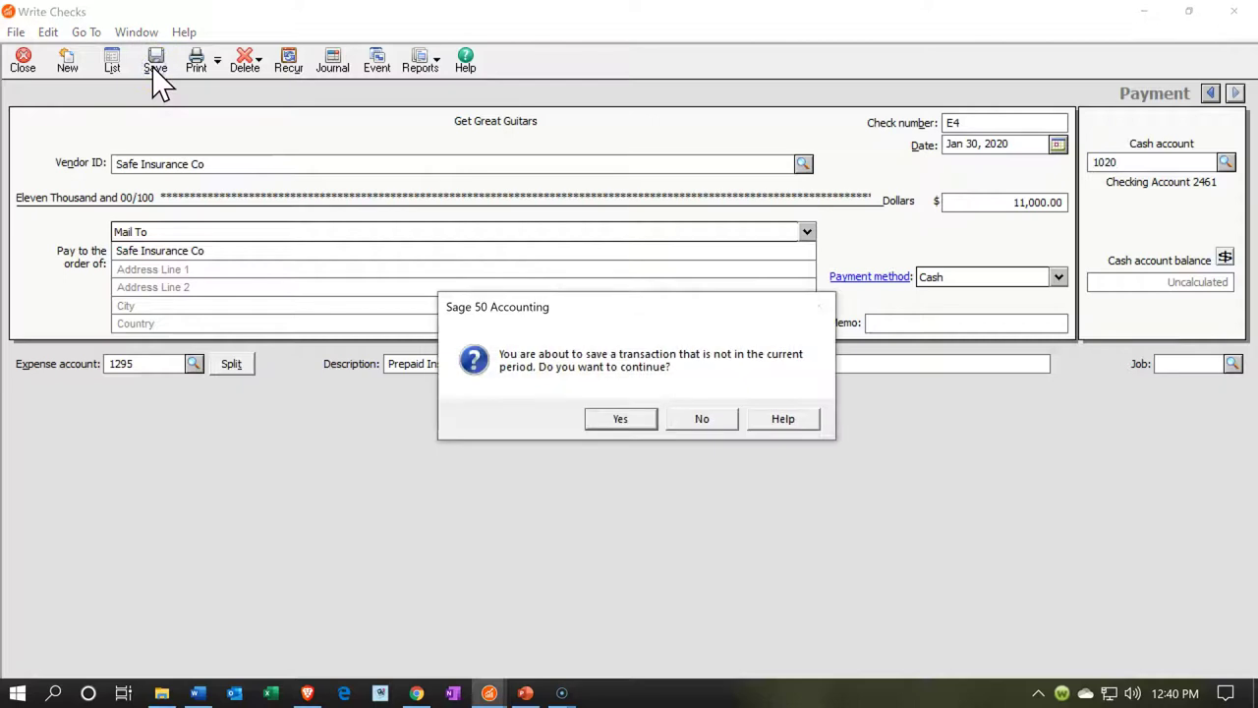
{"action": "left_click", "coordinate": [627, 418]}
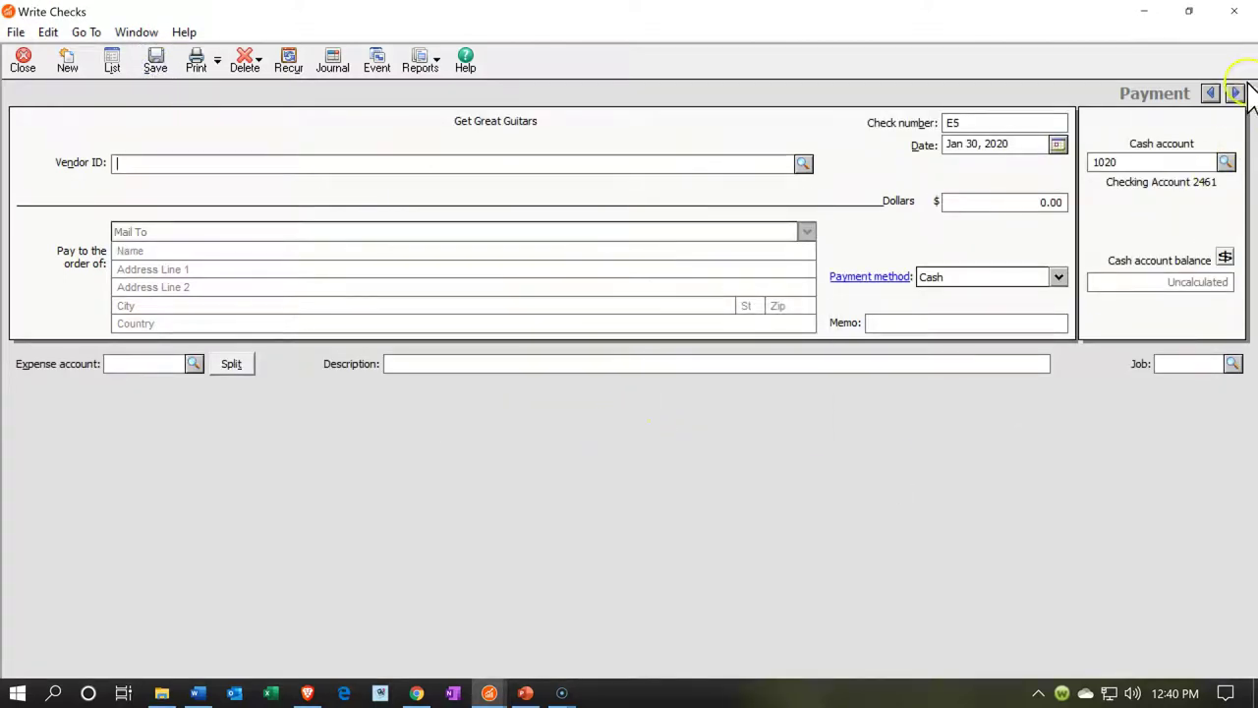
{"action": "left_click", "coordinate": [1234, 11]}
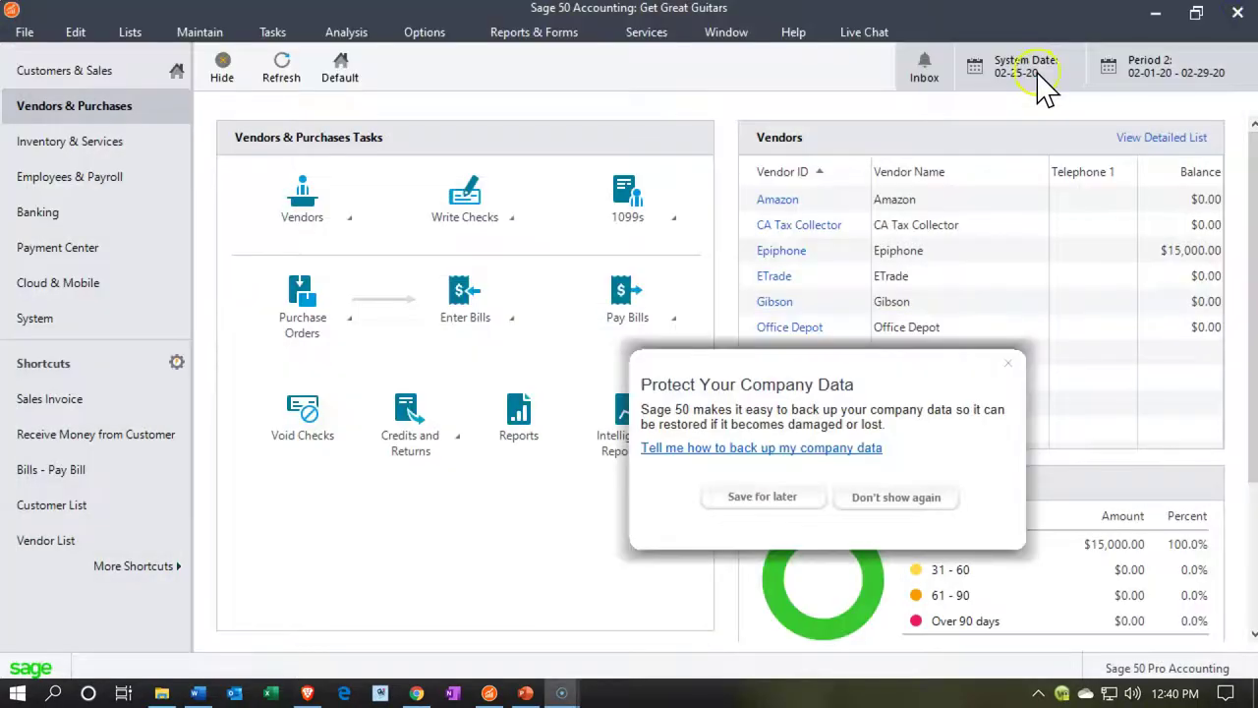
Step: Display the standard Balance Sheet for a range covering Period 1, 1/1/20 to 1/31/20, and maximize the report
{"action": "left_click", "coordinate": [556, 40]}
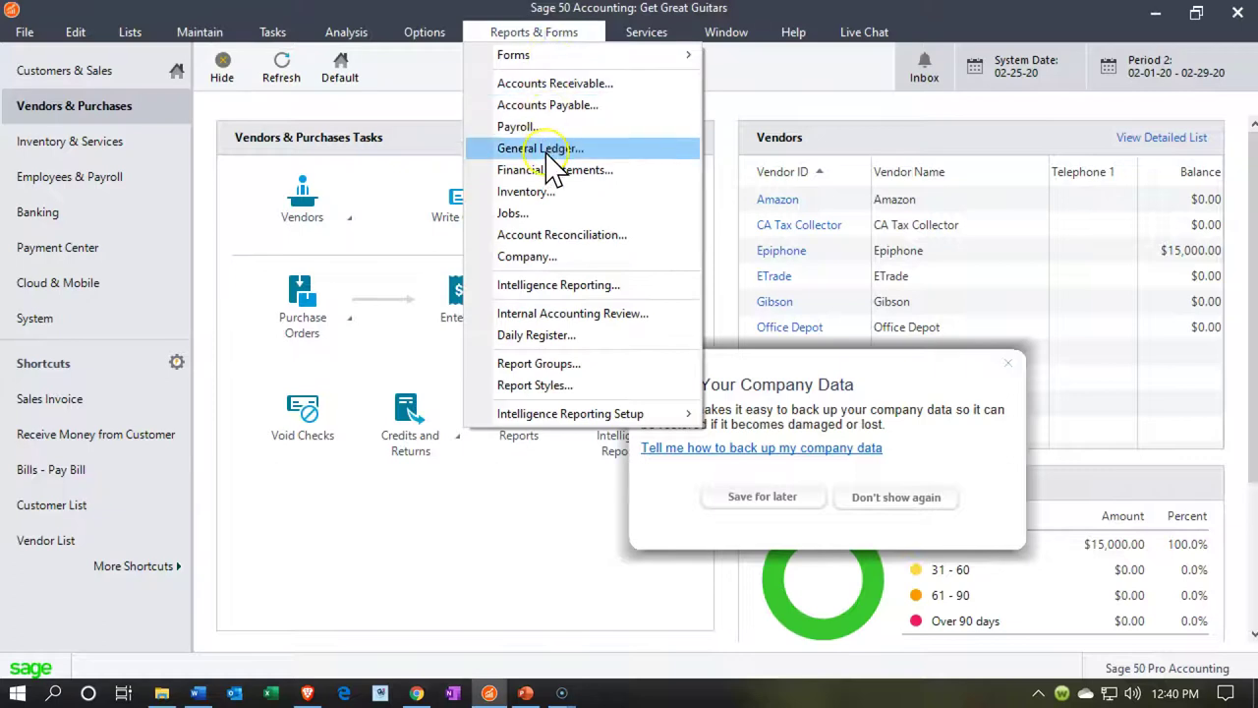
{"action": "left_click", "coordinate": [548, 170]}
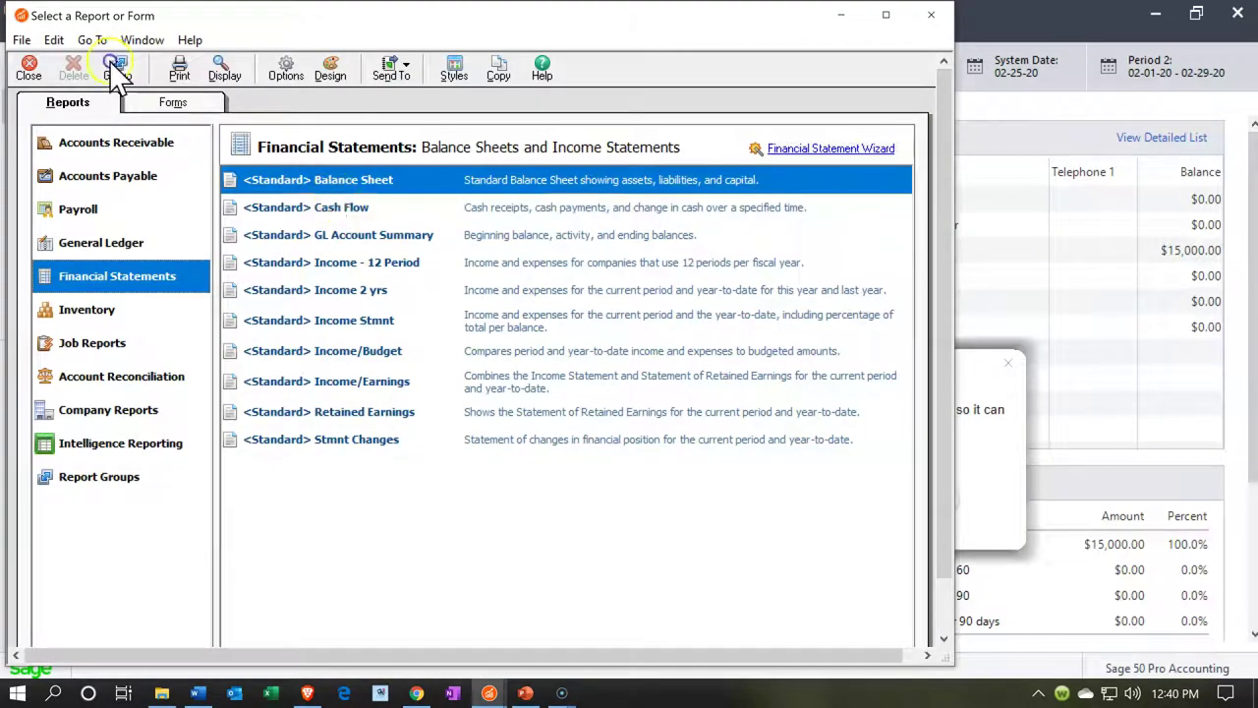
{"action": "double_click", "coordinate": [331, 185]}
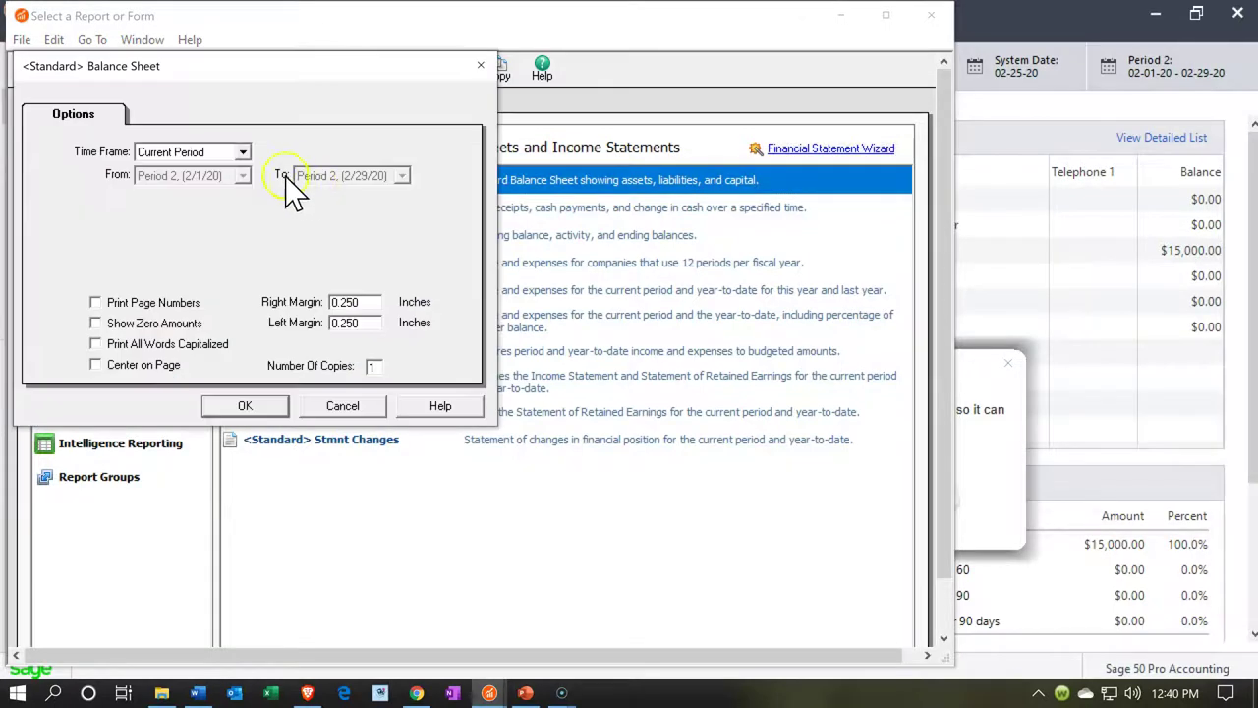
{"action": "left_click", "coordinate": [244, 152]}
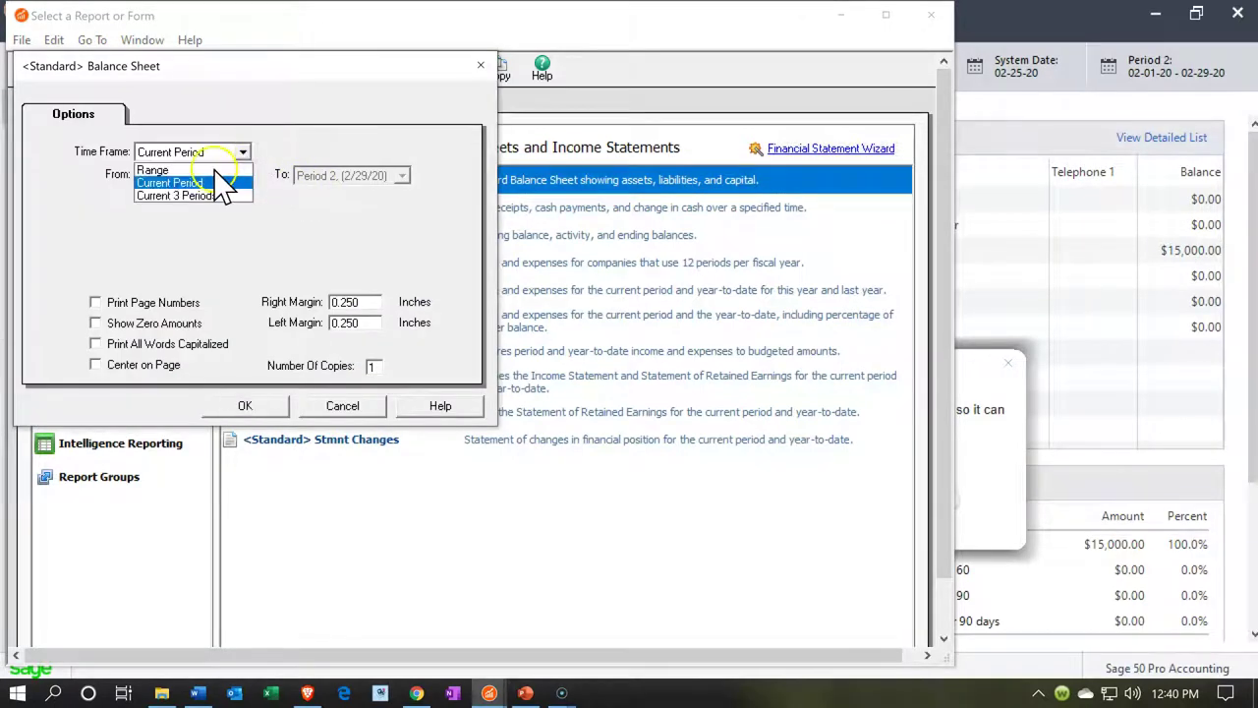
{"action": "left_click", "coordinate": [208, 170]}
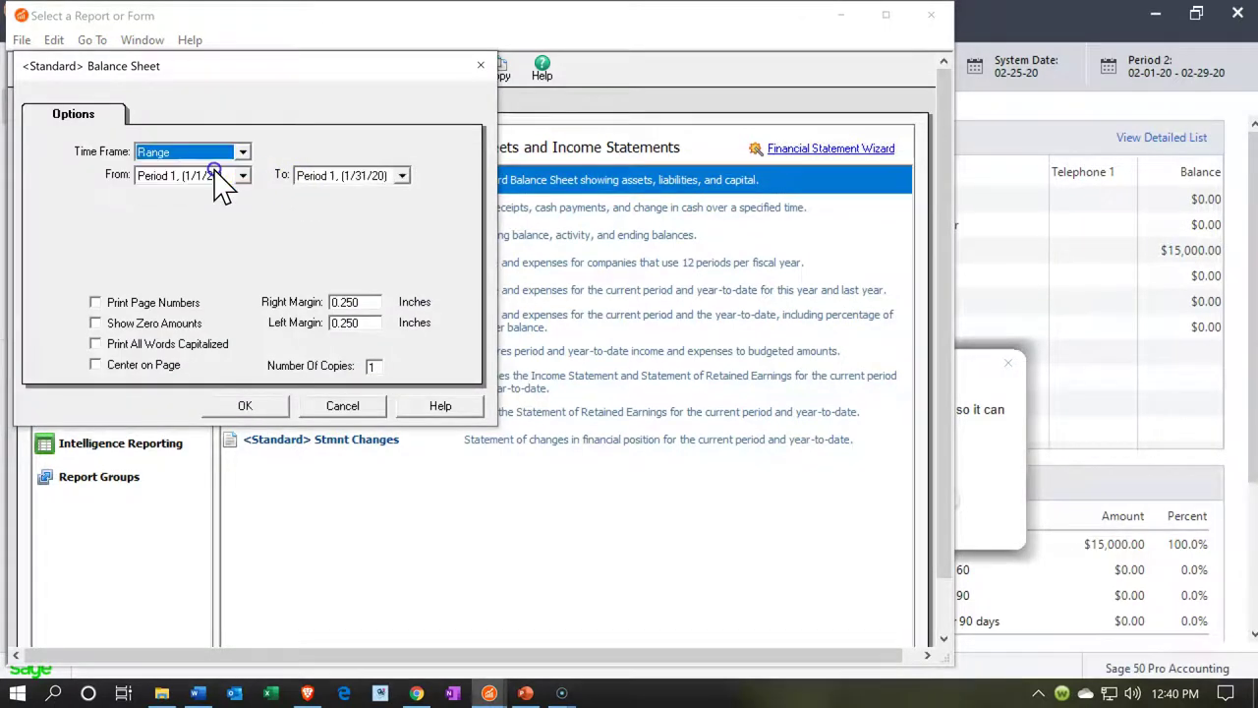
{"action": "left_click", "coordinate": [254, 406]}
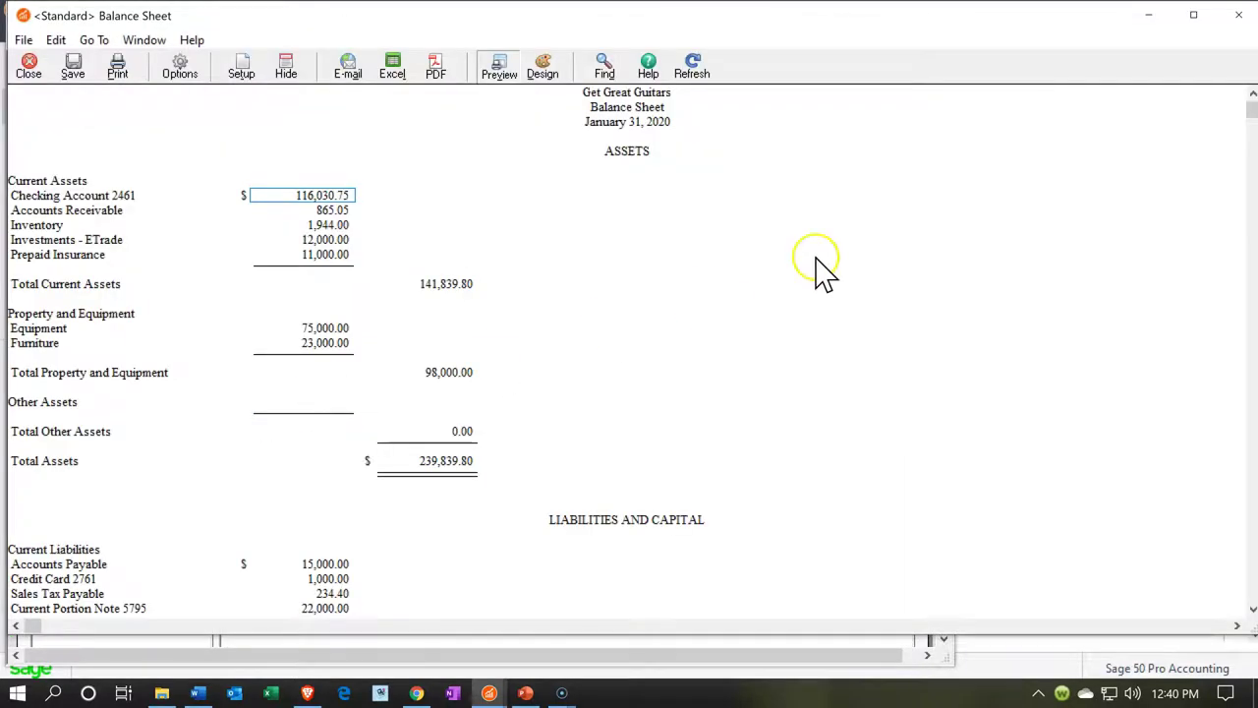
{"action": "left_click", "coordinate": [1193, 15]}
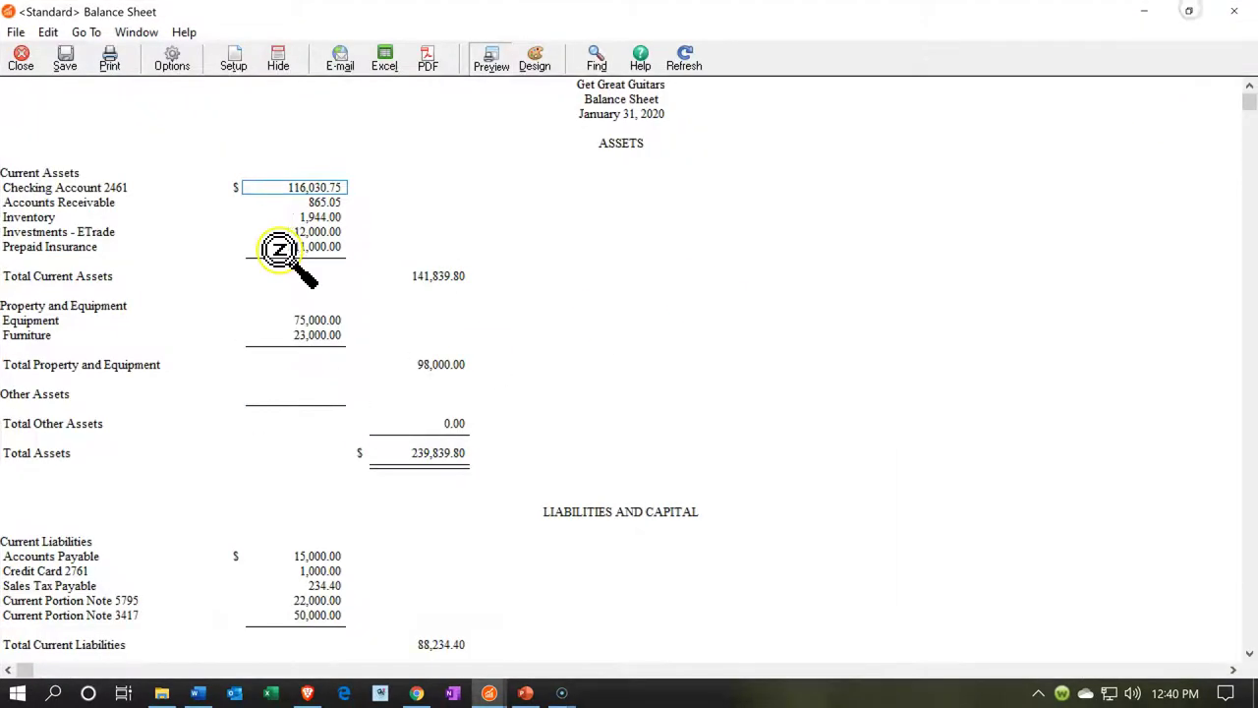
Step: Review the checking and Prepaid Insurance ledger details from the balance sheet, opening the Safe Insurance Co payment behind the checking entry
{"action": "double_click", "coordinate": [330, 189]}
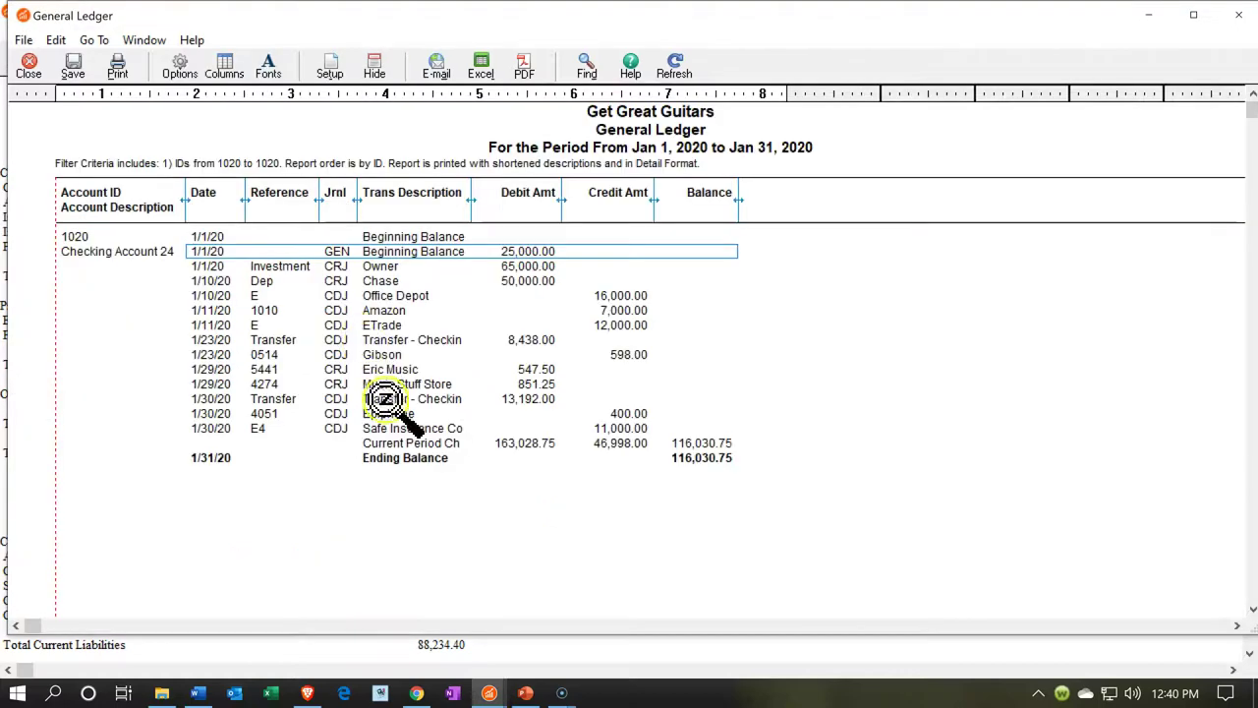
{"action": "double_click", "coordinate": [609, 427]}
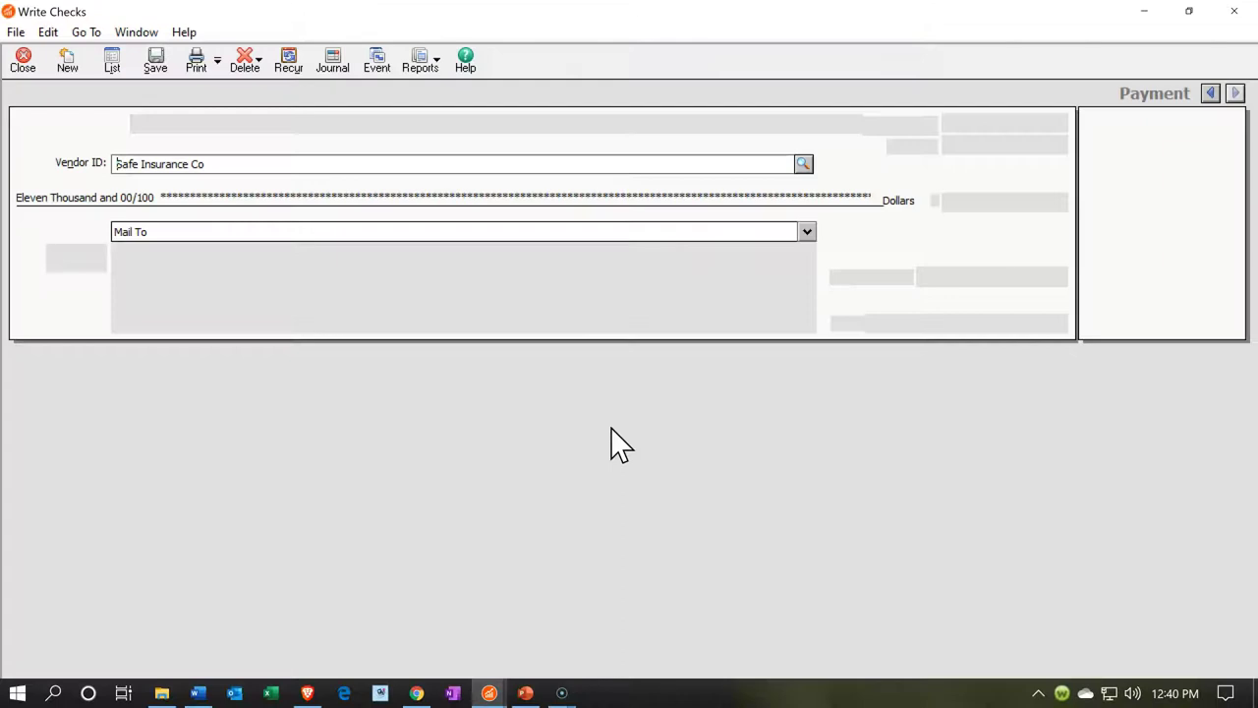
{"action": "left_click", "coordinate": [1237, 8]}
{"action": "left_click", "coordinate": [1235, 10]}
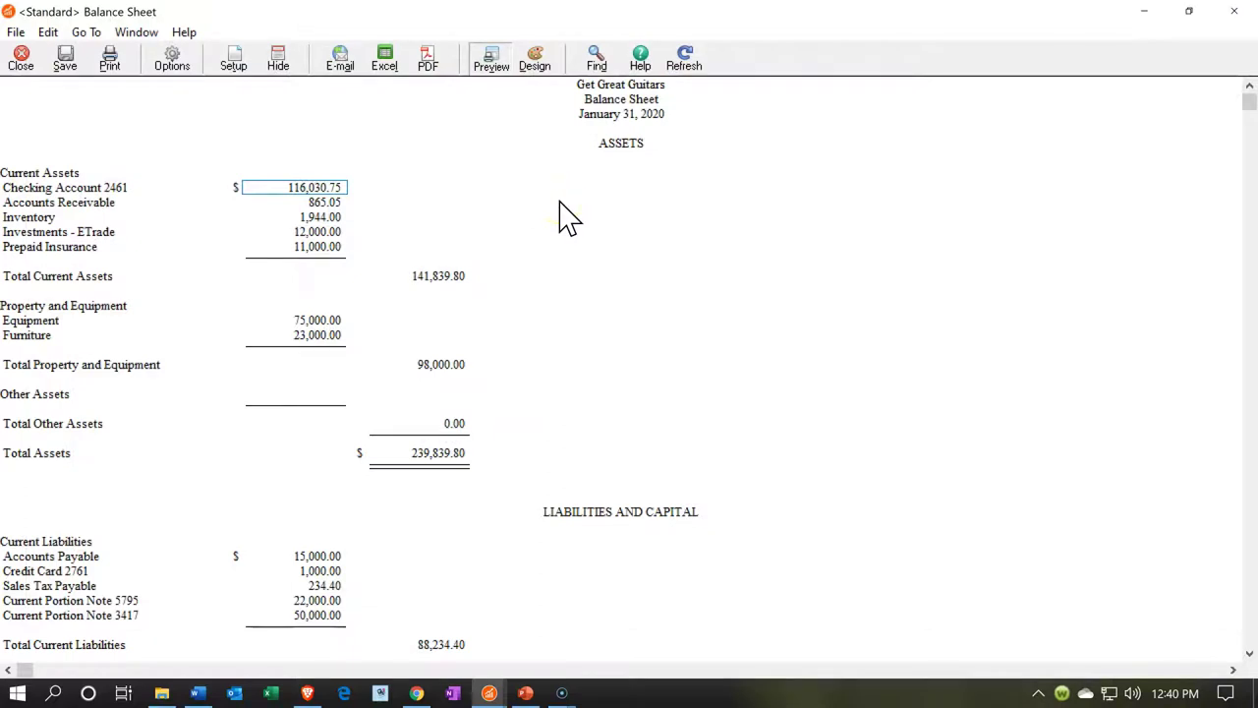
{"action": "double_click", "coordinate": [333, 247]}
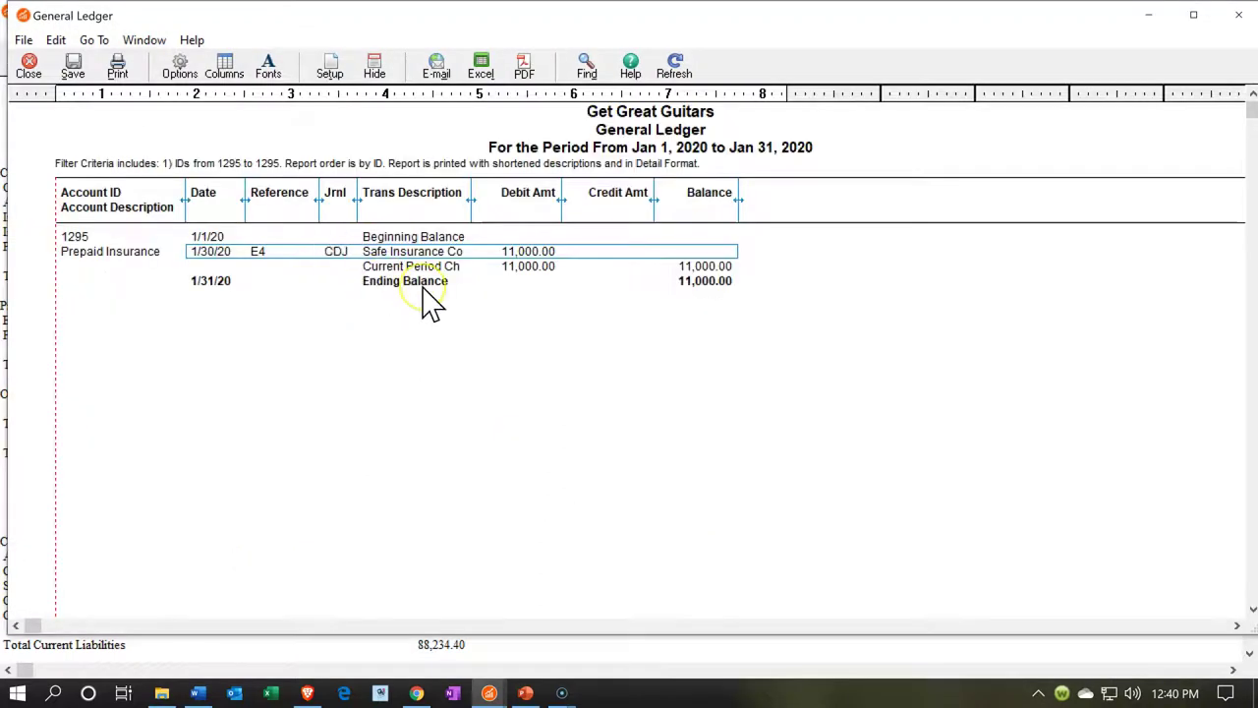
{"action": "left_click", "coordinate": [1243, 16]}
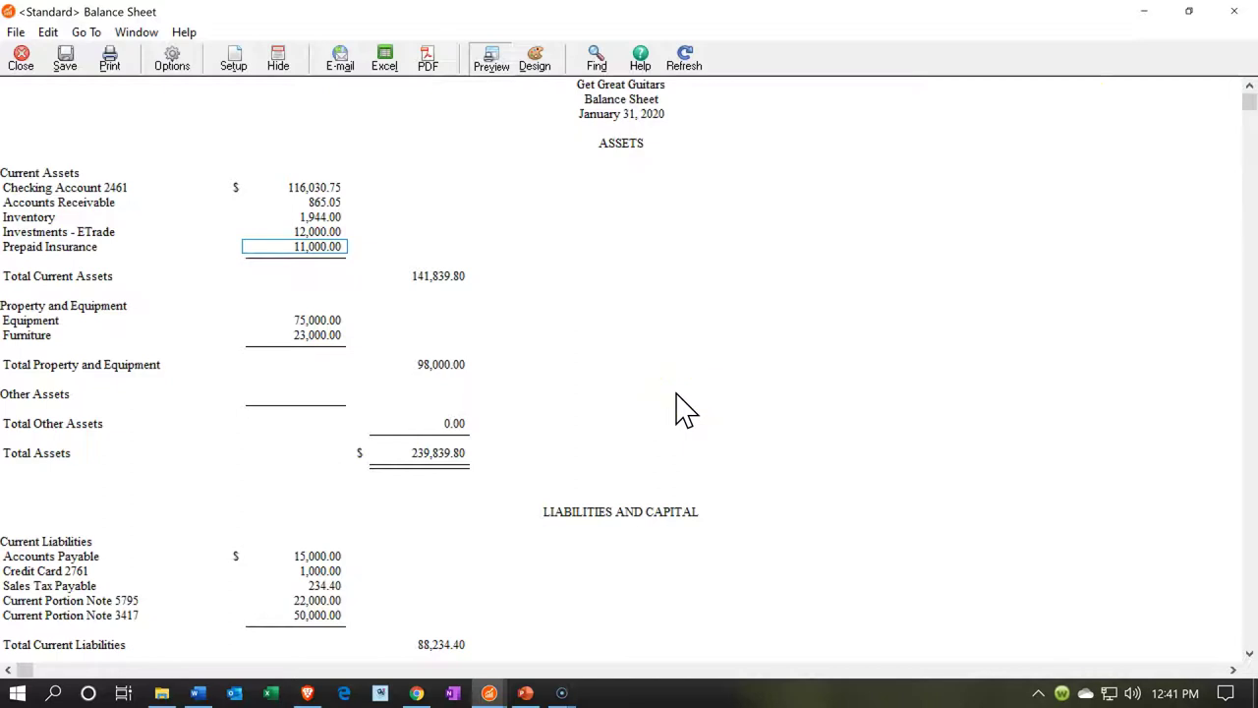
Step: Return to the Sage 50 main window, dismiss the data backup reminder and start a new payment in Write Checks
{"action": "left_click", "coordinate": [512, 693]}
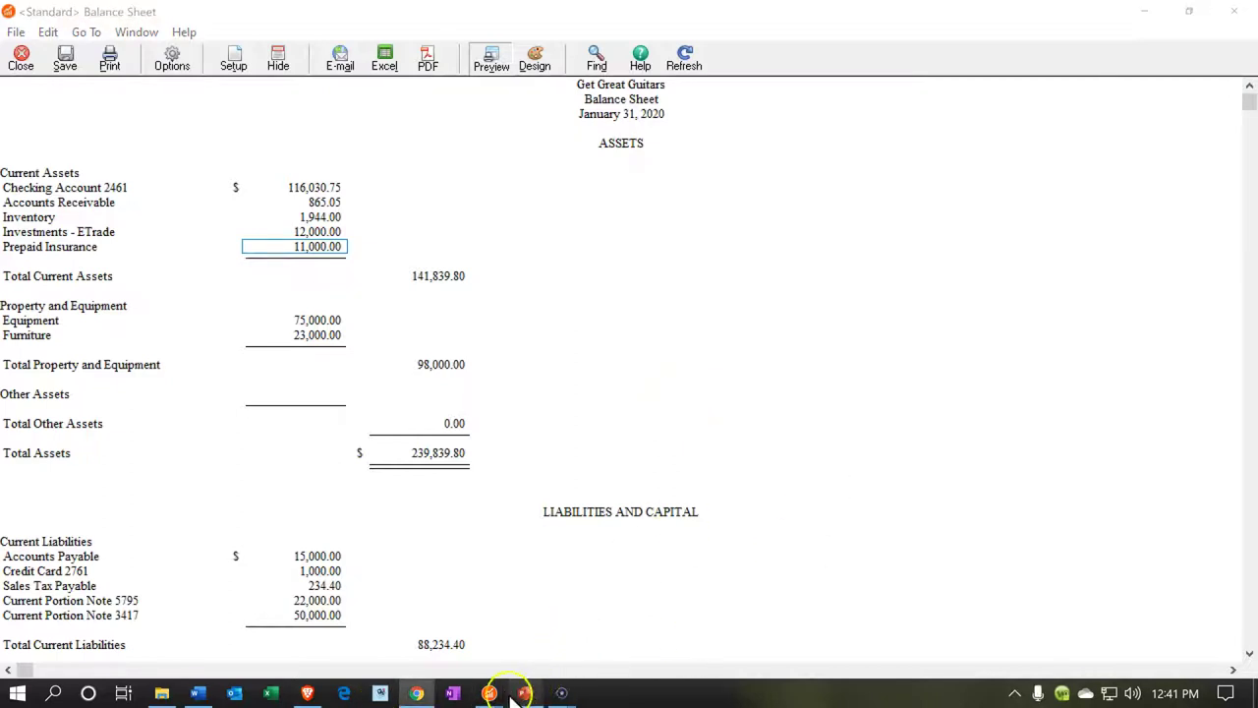
{"action": "mouse_move", "coordinate": [492, 691]}
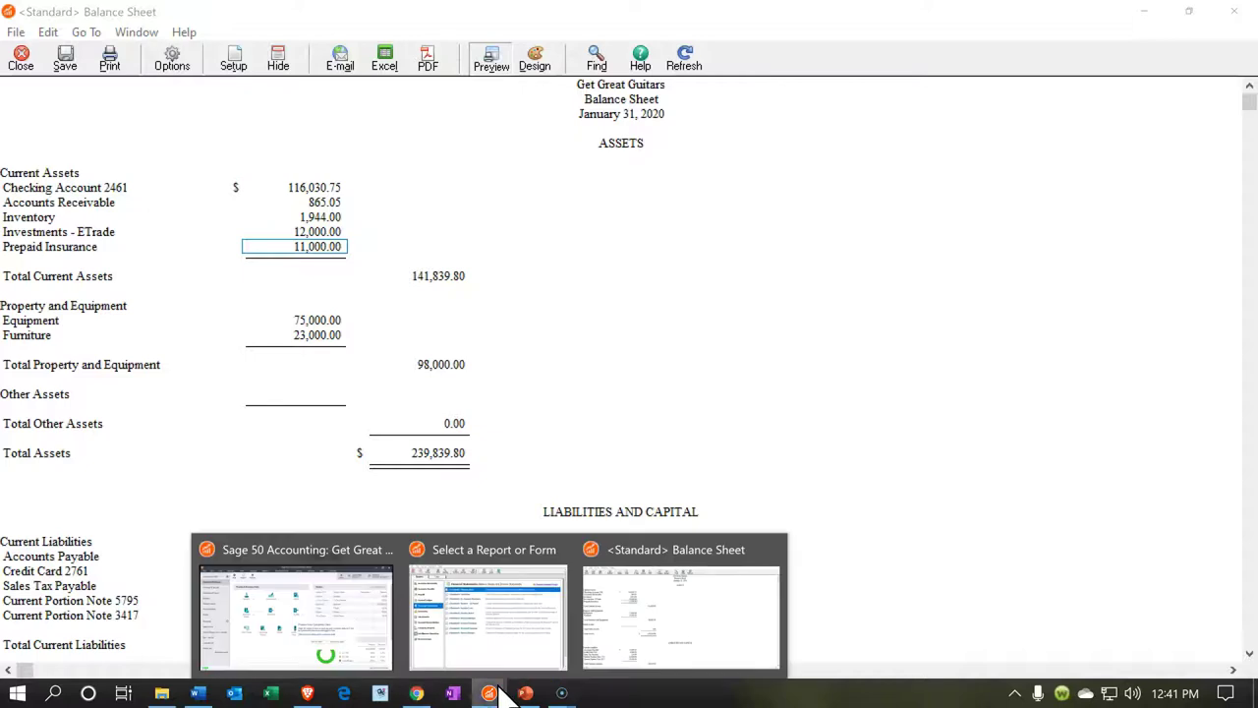
{"action": "left_click", "coordinate": [339, 649]}
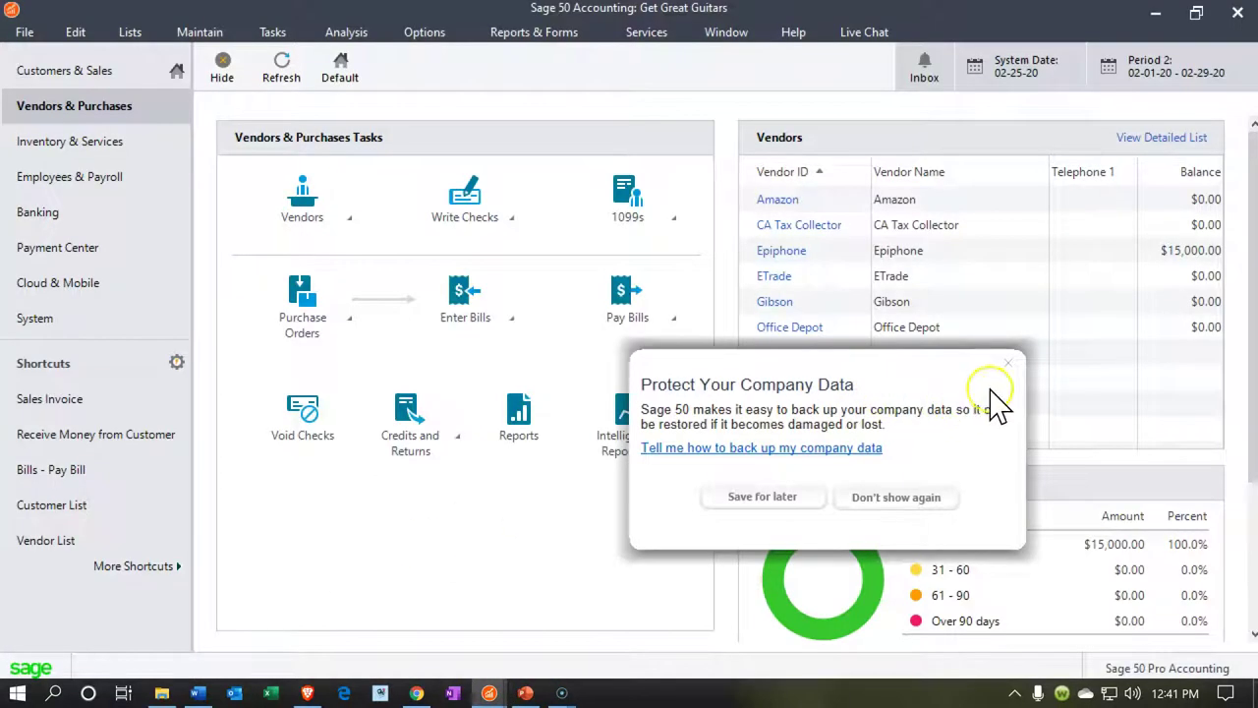
{"action": "left_click", "coordinate": [1016, 368]}
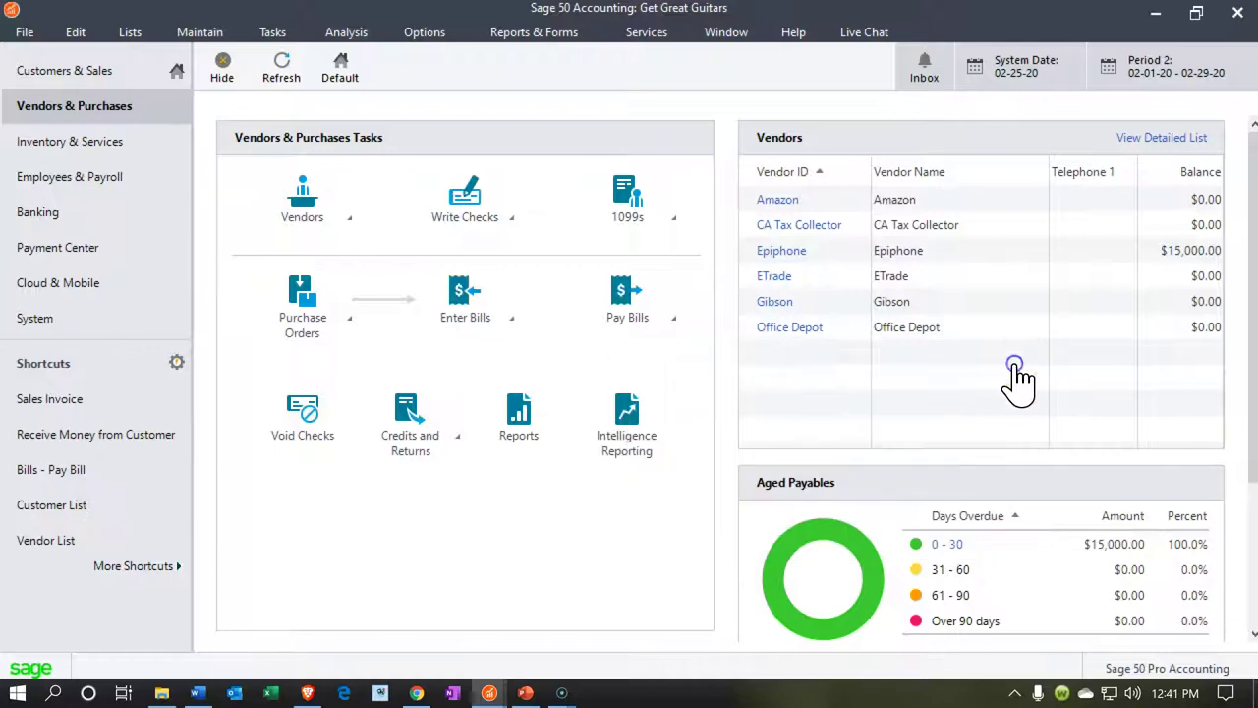
{"action": "left_click", "coordinate": [507, 218]}
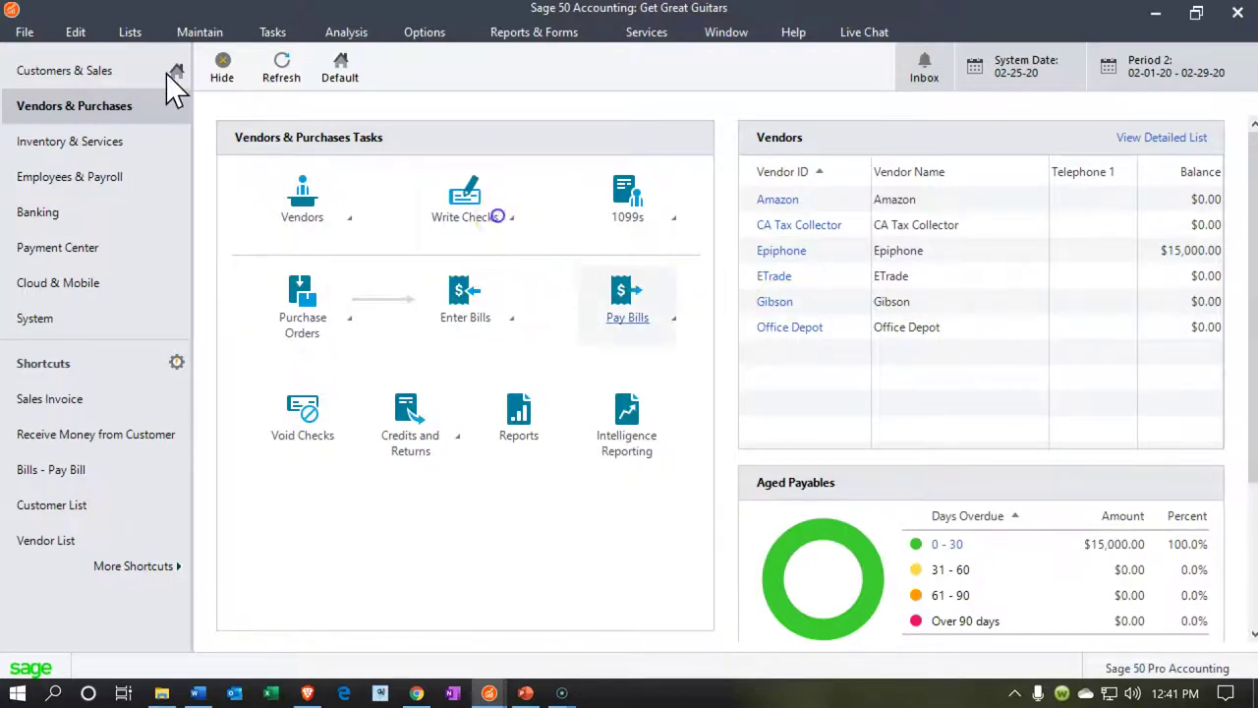
{"action": "left_click", "coordinate": [545, 236]}
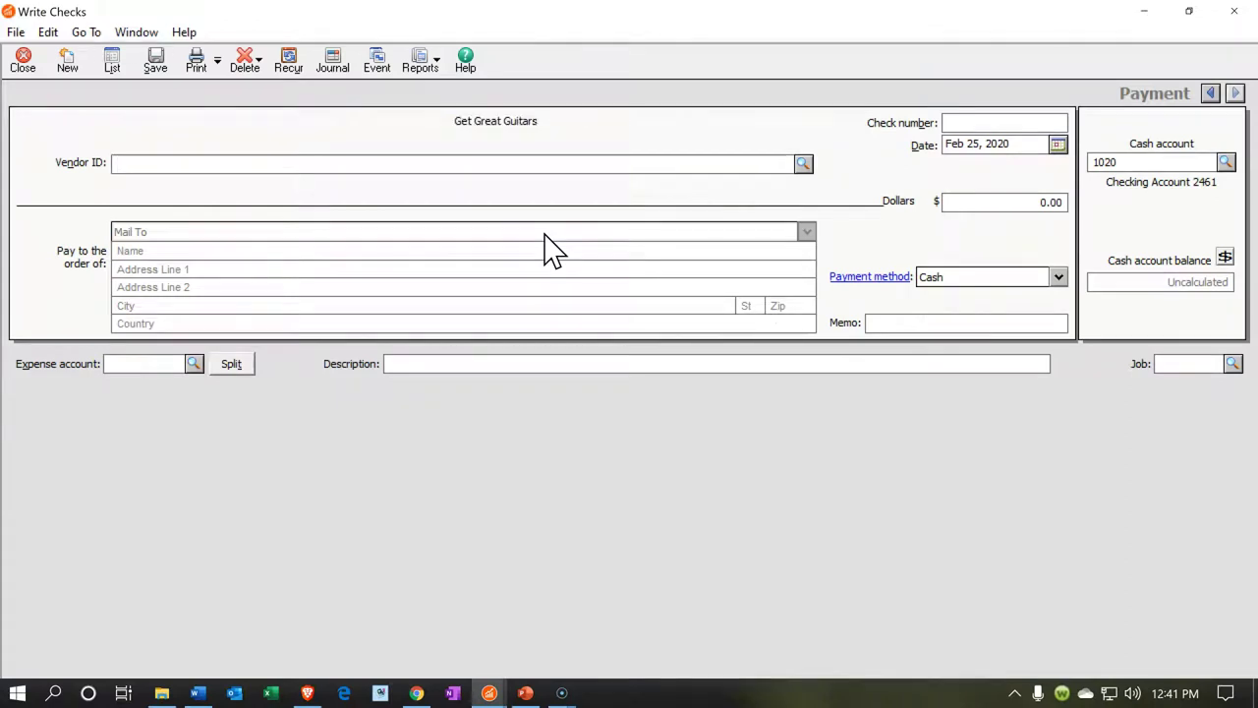
Step: Create a new vendor from the check's vendor lookup with Staples as both Vendor ID and name
{"action": "left_click", "coordinate": [808, 166]}
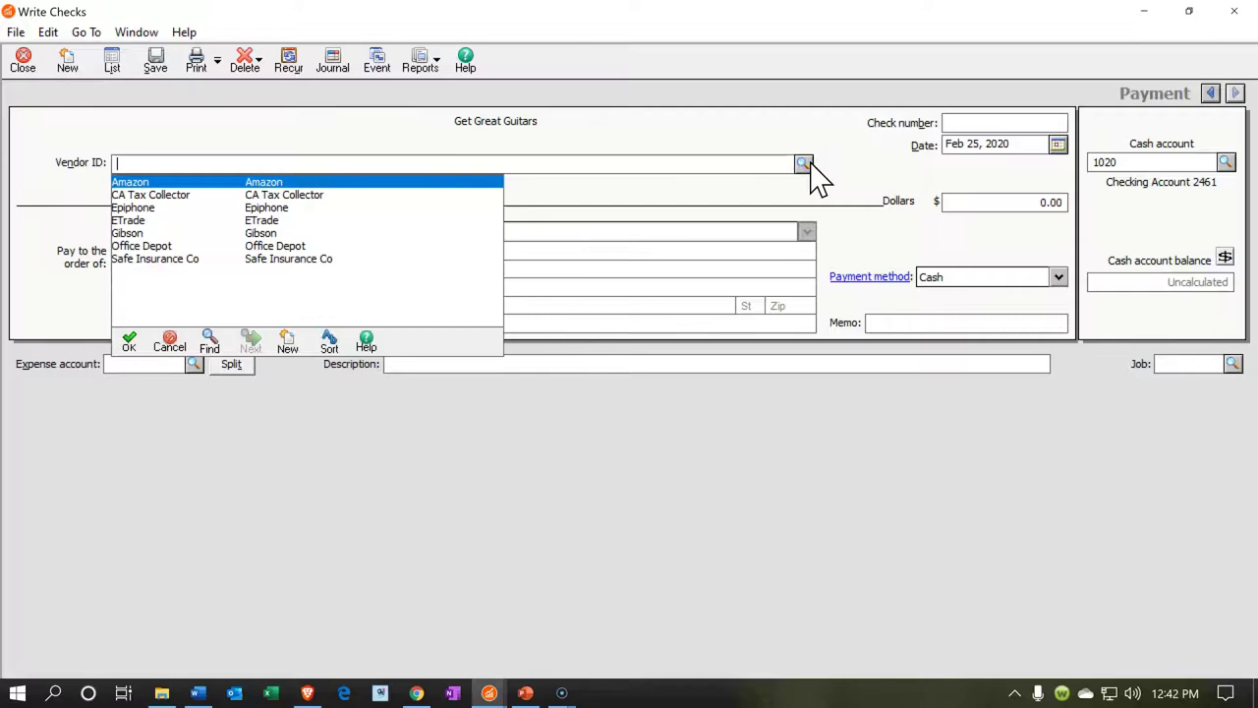
{"action": "left_click", "coordinate": [305, 334]}
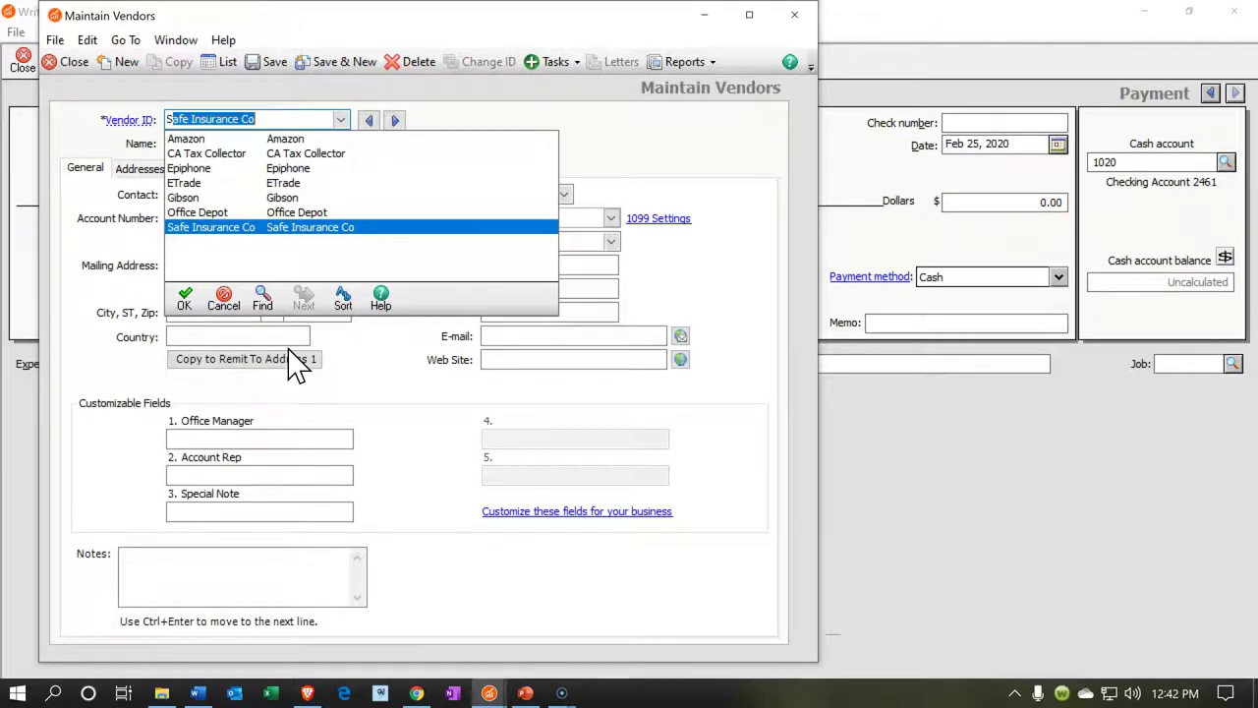
{"action": "type", "text": "Staples"}
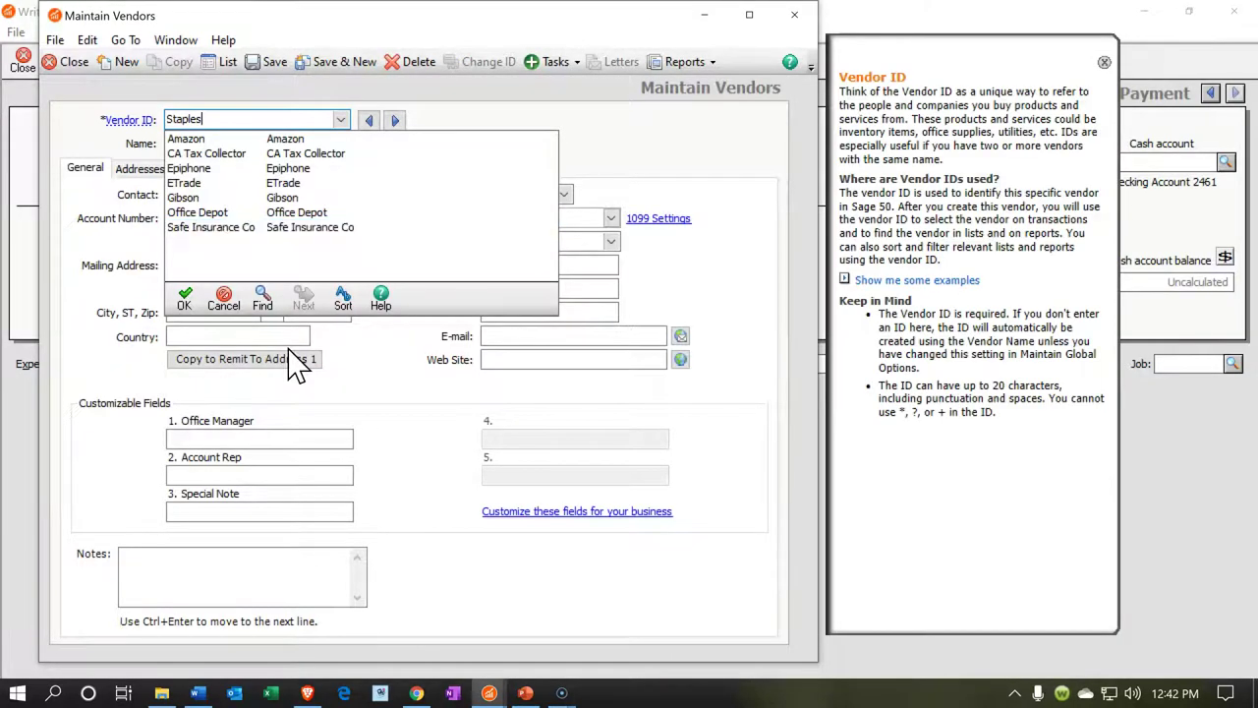
{"action": "key", "text": "Tab"}
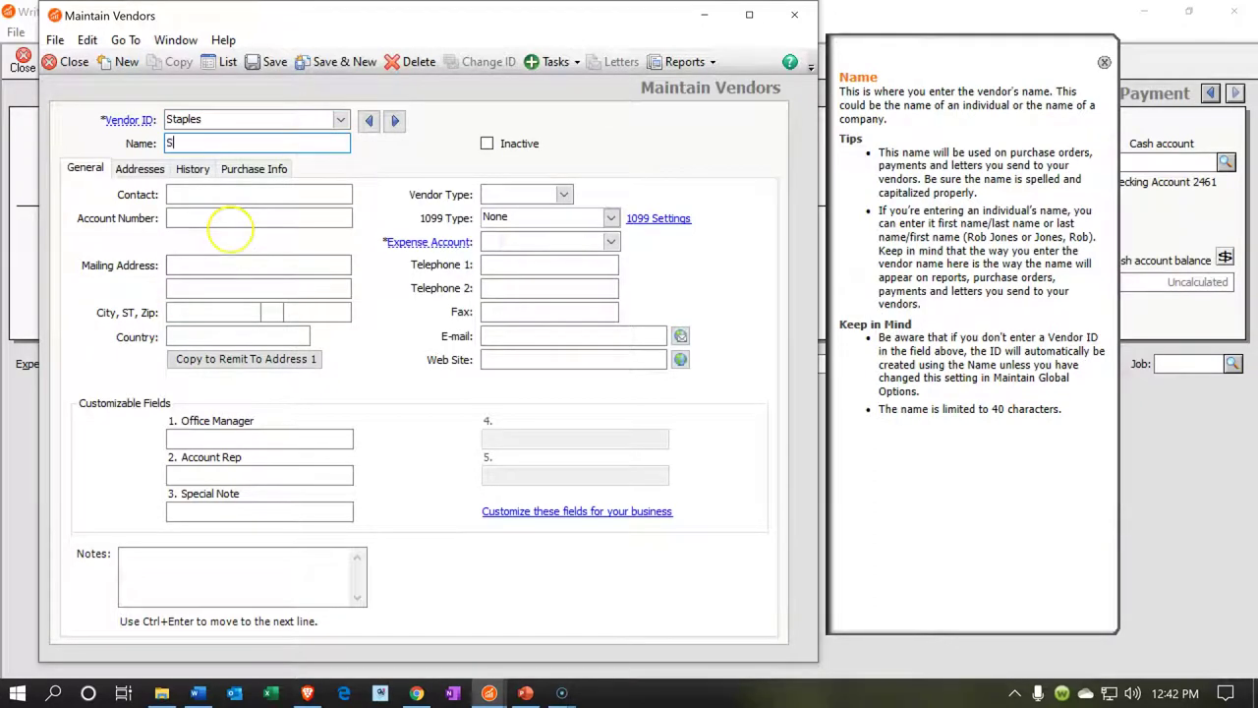
{"action": "left_click", "coordinate": [232, 236]}
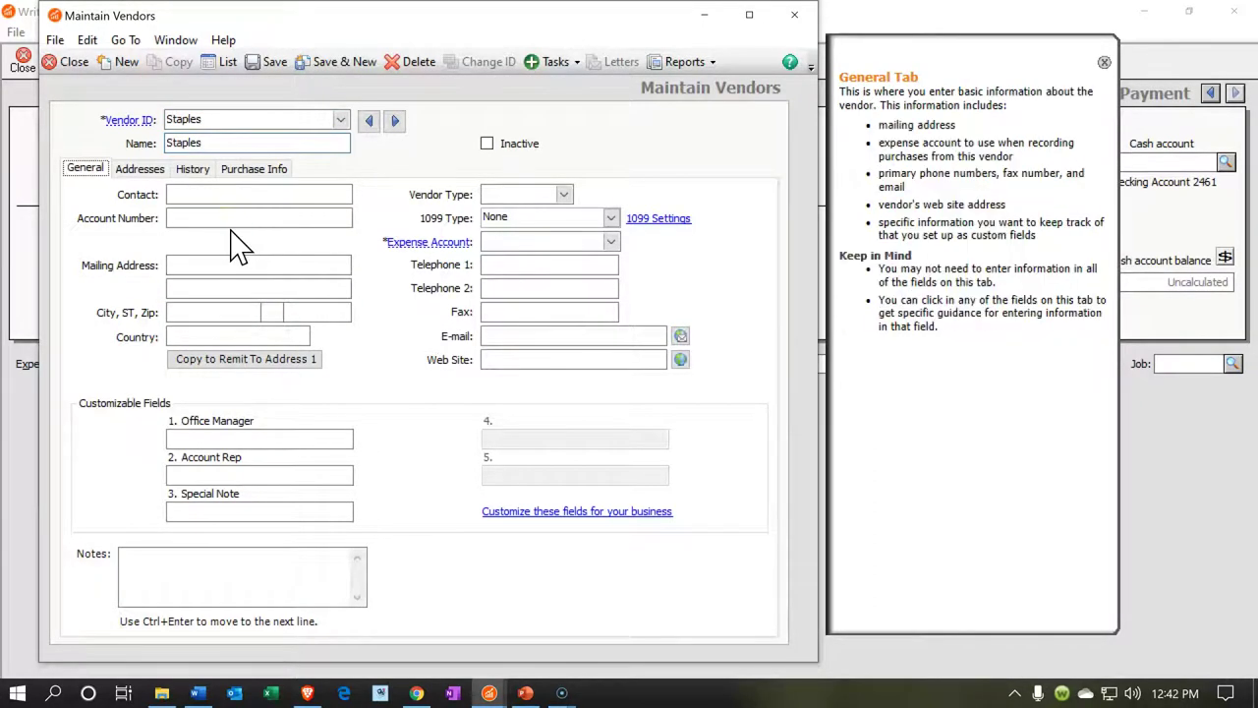
Step: Assign expense account 6450 Office Supplies Expense to the Staples vendor, save the record and close Maintain Vendors
{"action": "left_click", "coordinate": [611, 242]}
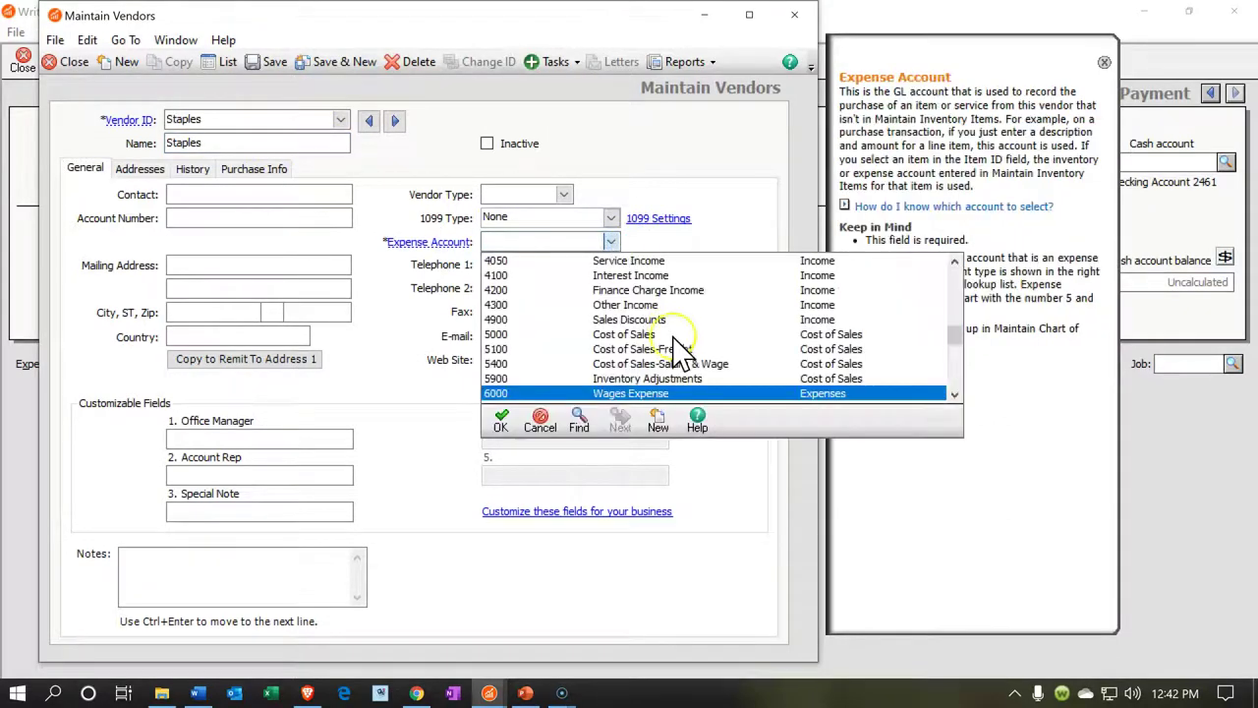
{"action": "scroll", "coordinate": [674, 336], "scroll_direction": "down", "scroll_amount": 1}
{"action": "scroll", "coordinate": [679, 344], "scroll_direction": "down", "scroll_amount": 1}
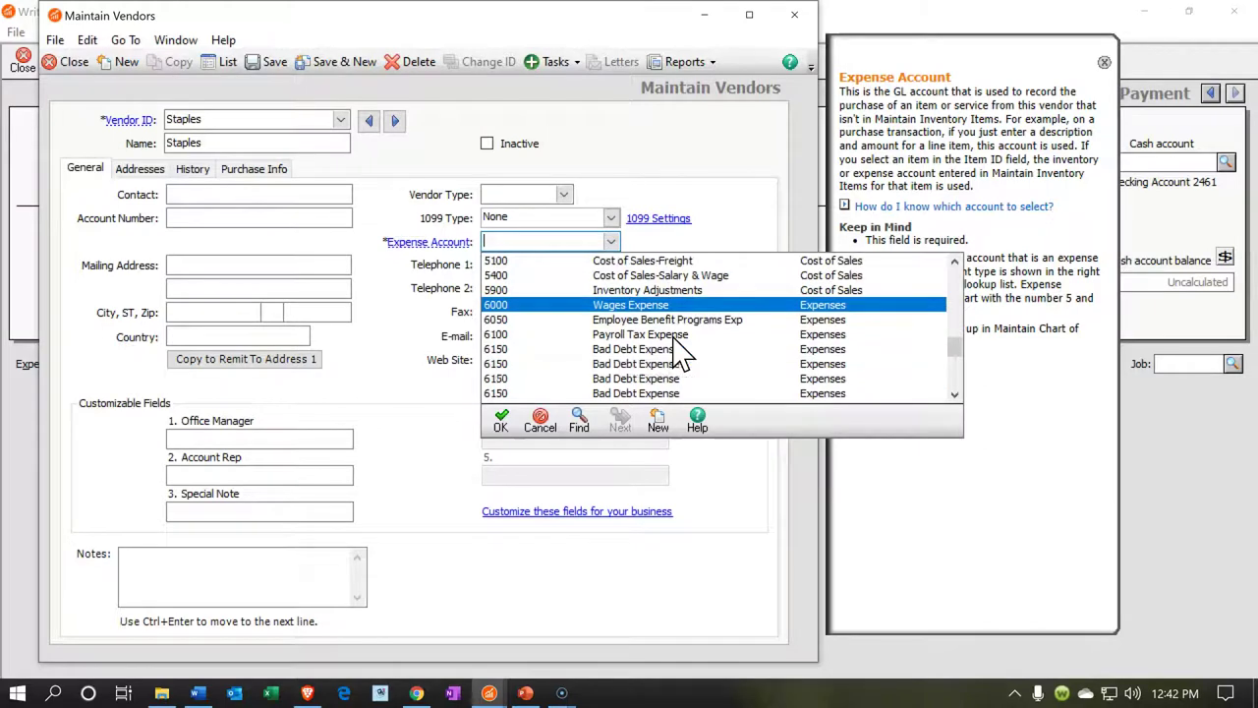
{"action": "scroll", "coordinate": [680, 354], "scroll_direction": "down", "scroll_amount": 1}
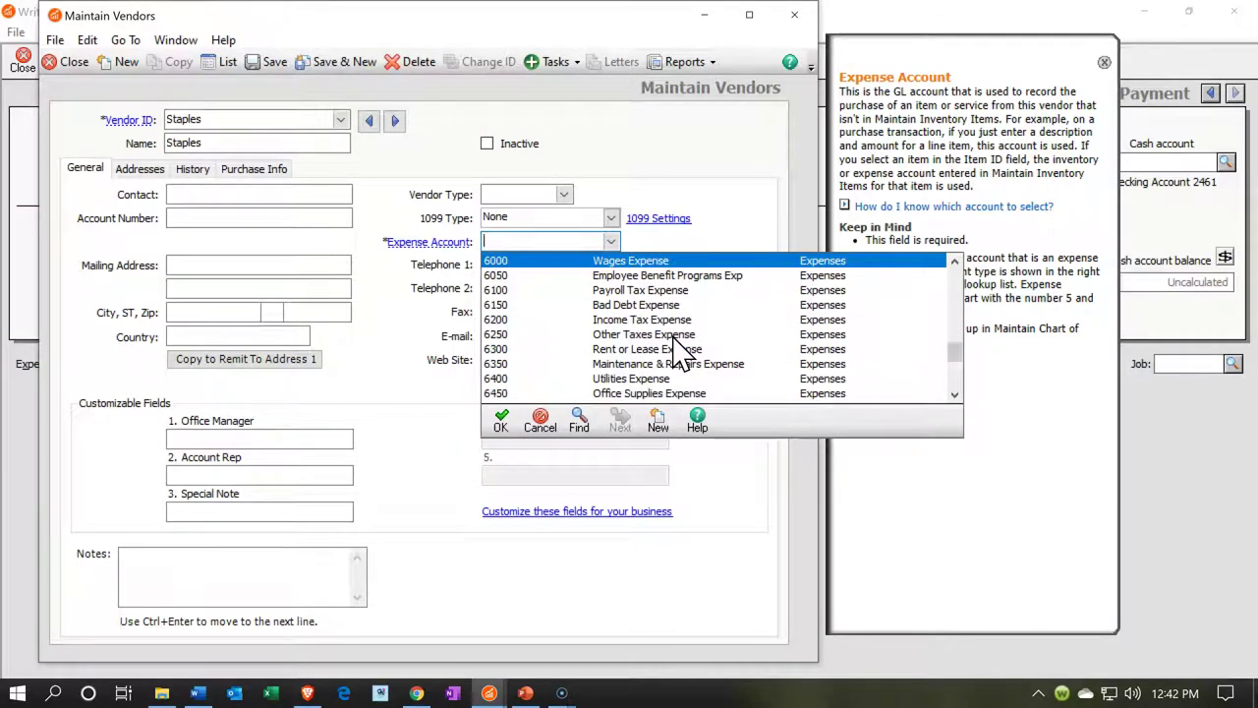
{"action": "left_click", "coordinate": [673, 396]}
{"action": "double_click", "coordinate": [673, 394]}
{"action": "left_click", "coordinate": [454, 513]}
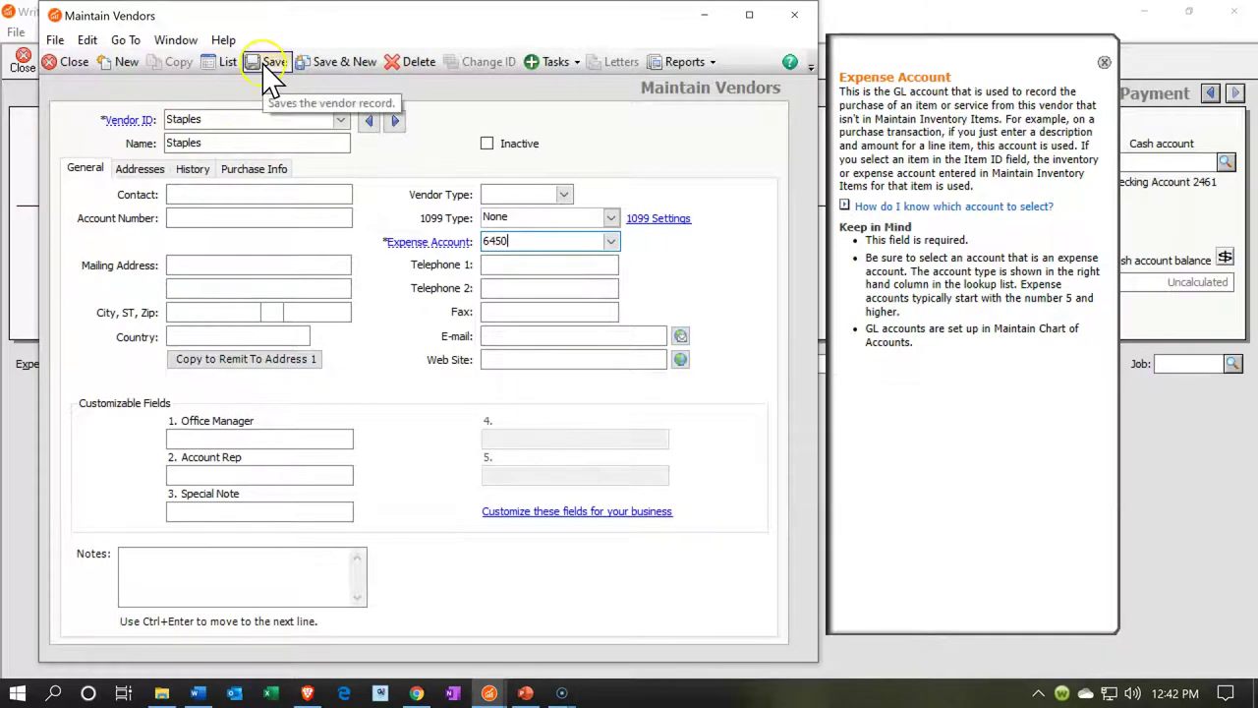
{"action": "left_click", "coordinate": [285, 61]}
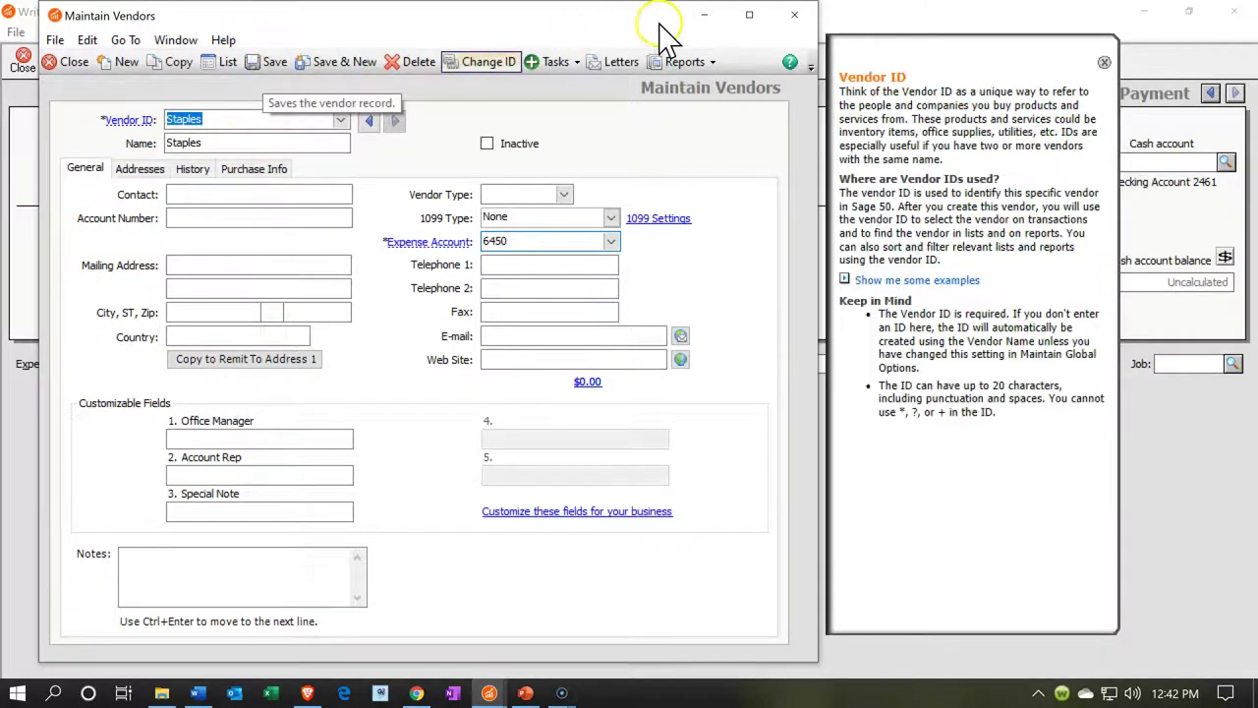
{"action": "left_click", "coordinate": [796, 16]}
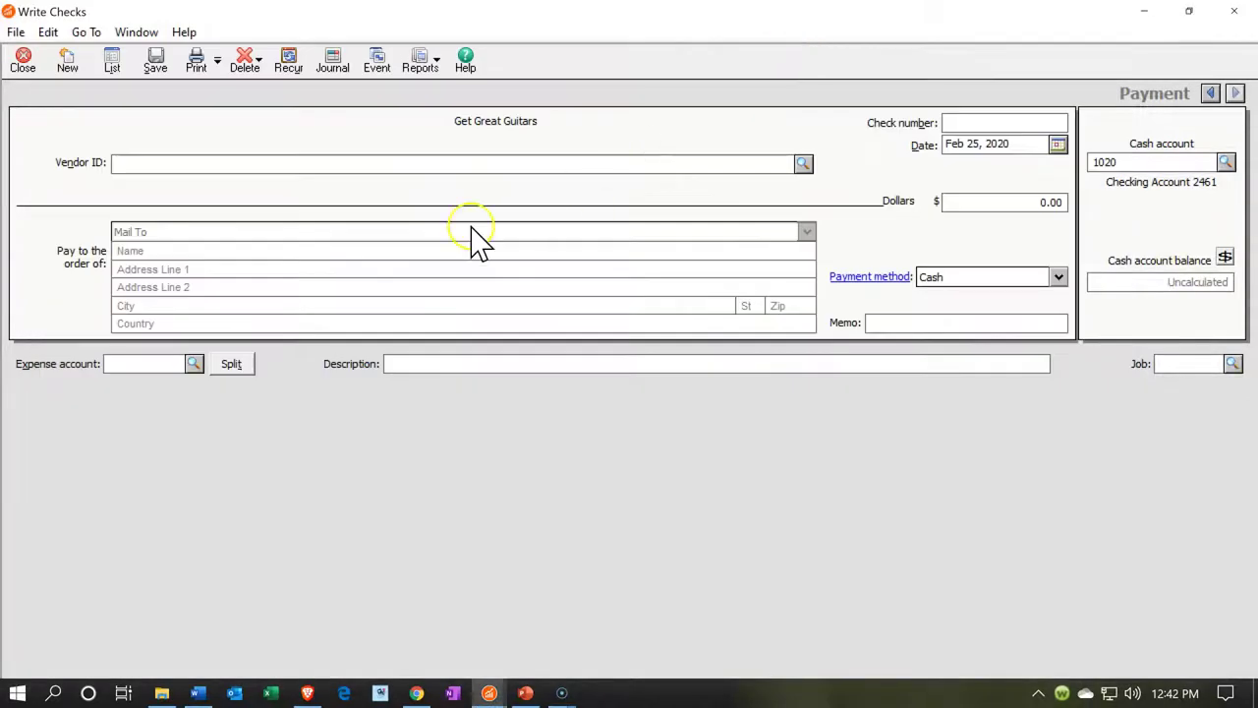
Step: Enter Staples as the vendor on the blank check
{"action": "left_click", "coordinate": [218, 164]}
{"action": "type", "text": "s"}
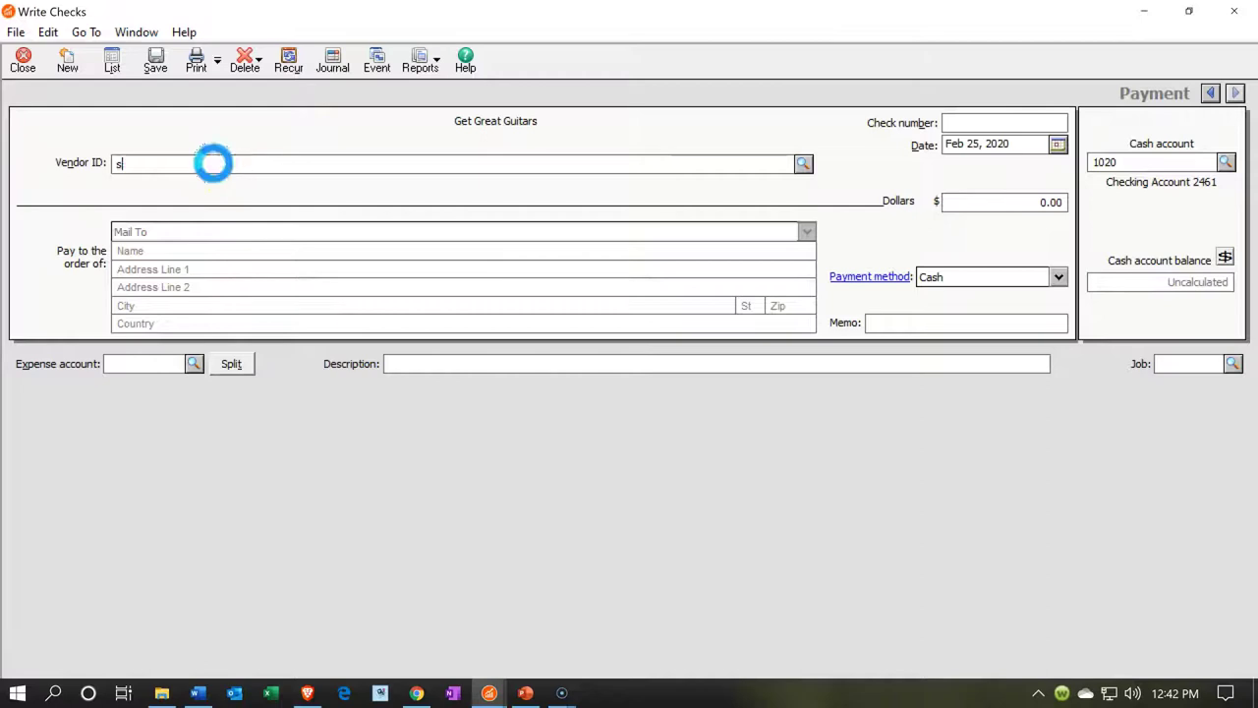
{"action": "type", "text": "taples"}
{"action": "key", "text": "Tab"}
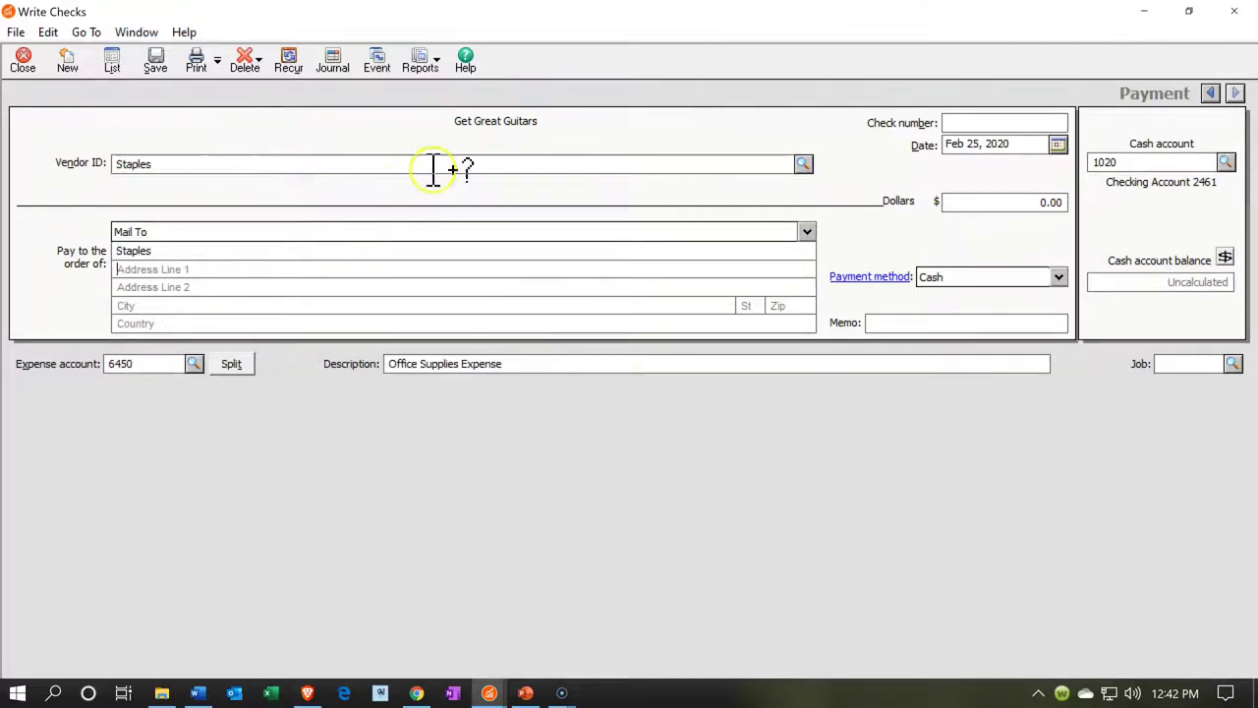
Step: Enter check number E5 and date the Staples check Jan 30, 2020
{"action": "left_click", "coordinate": [999, 126]}
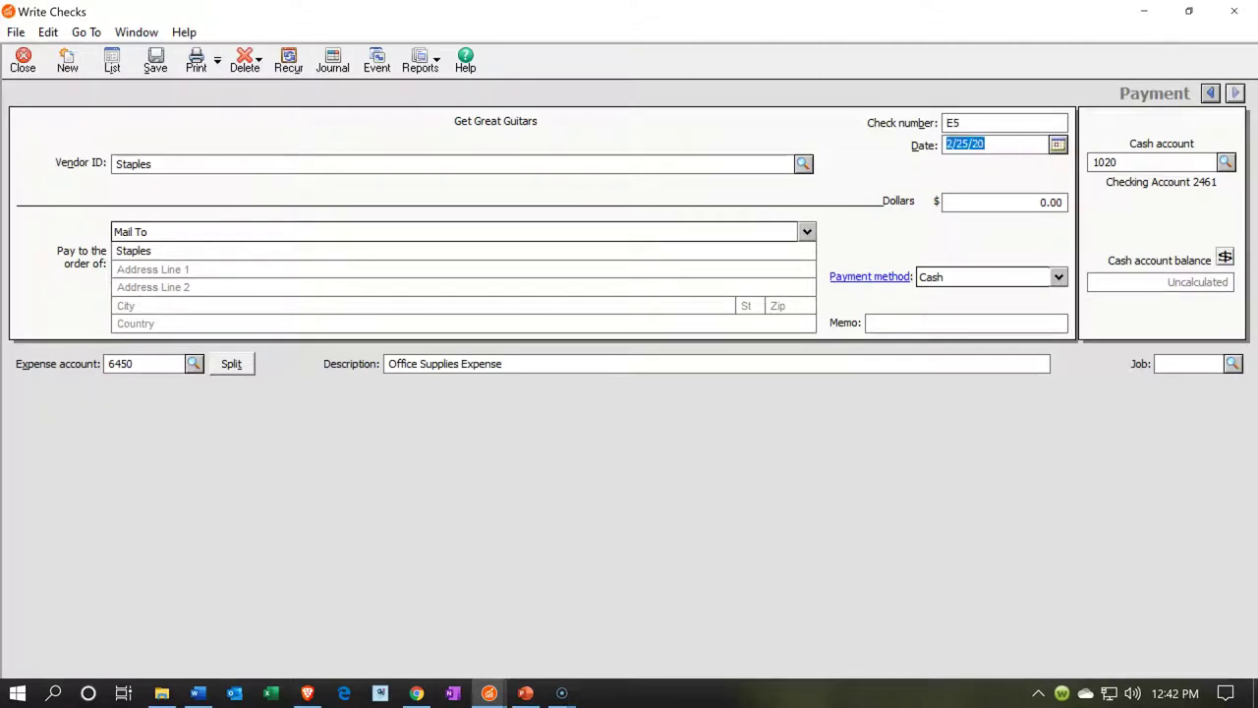
{"action": "type", "text": "013020"}
{"action": "key", "text": "Tab"}
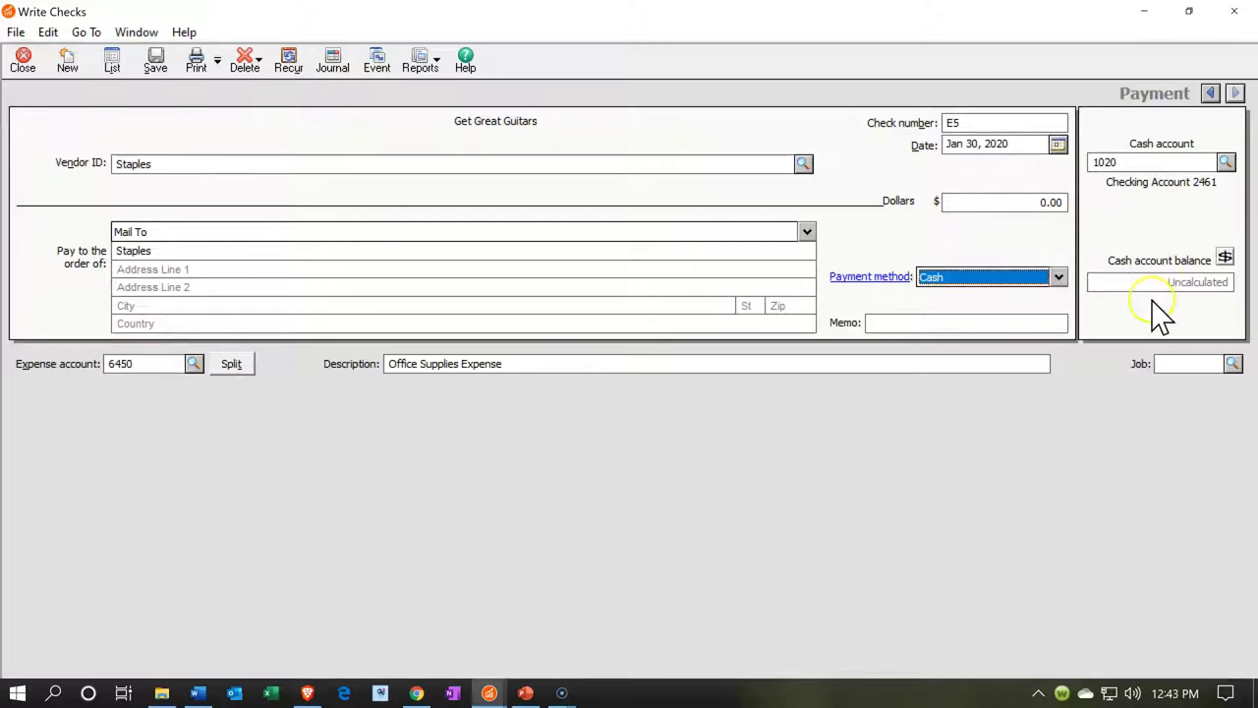
Step: Keep Cash as the payment method on the Staples check and set its amount to 500.00
{"action": "left_click", "coordinate": [1058, 277]}
{"action": "left_click_drag", "start_coordinate": [1066, 293], "coordinate": [973, 319]}
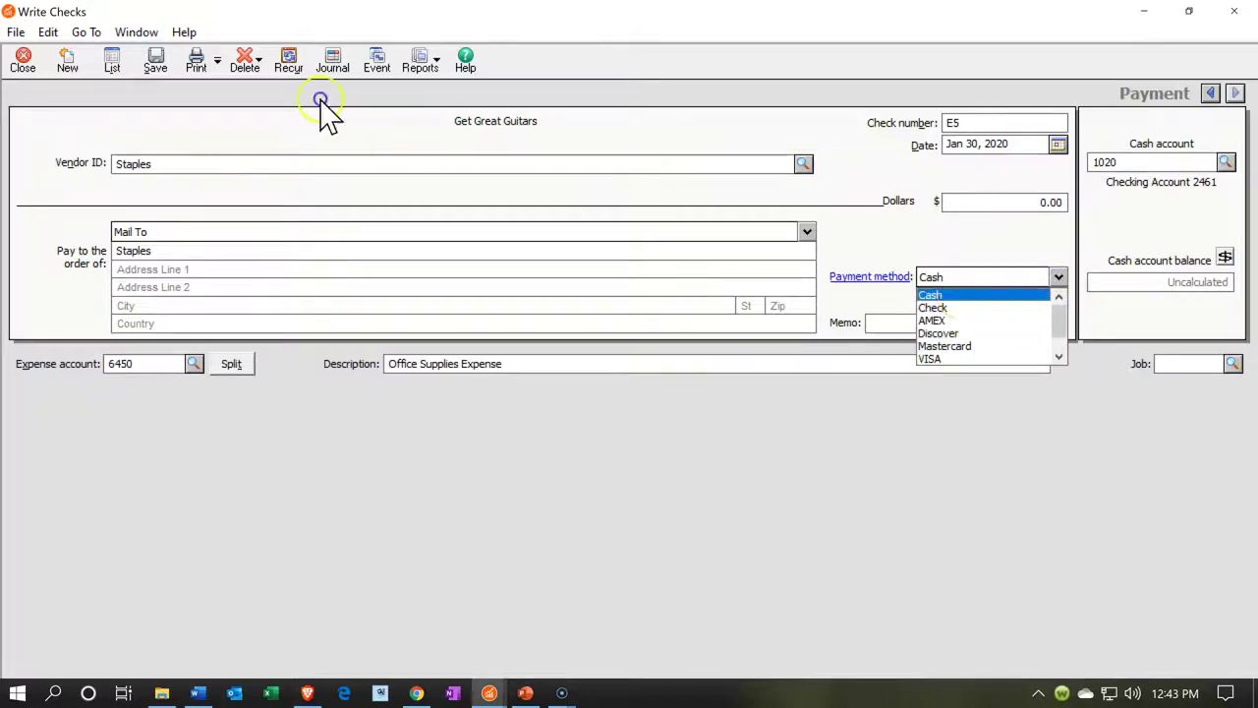
{"action": "left_click", "coordinate": [1026, 197]}
{"action": "left_click", "coordinate": [1025, 202]}
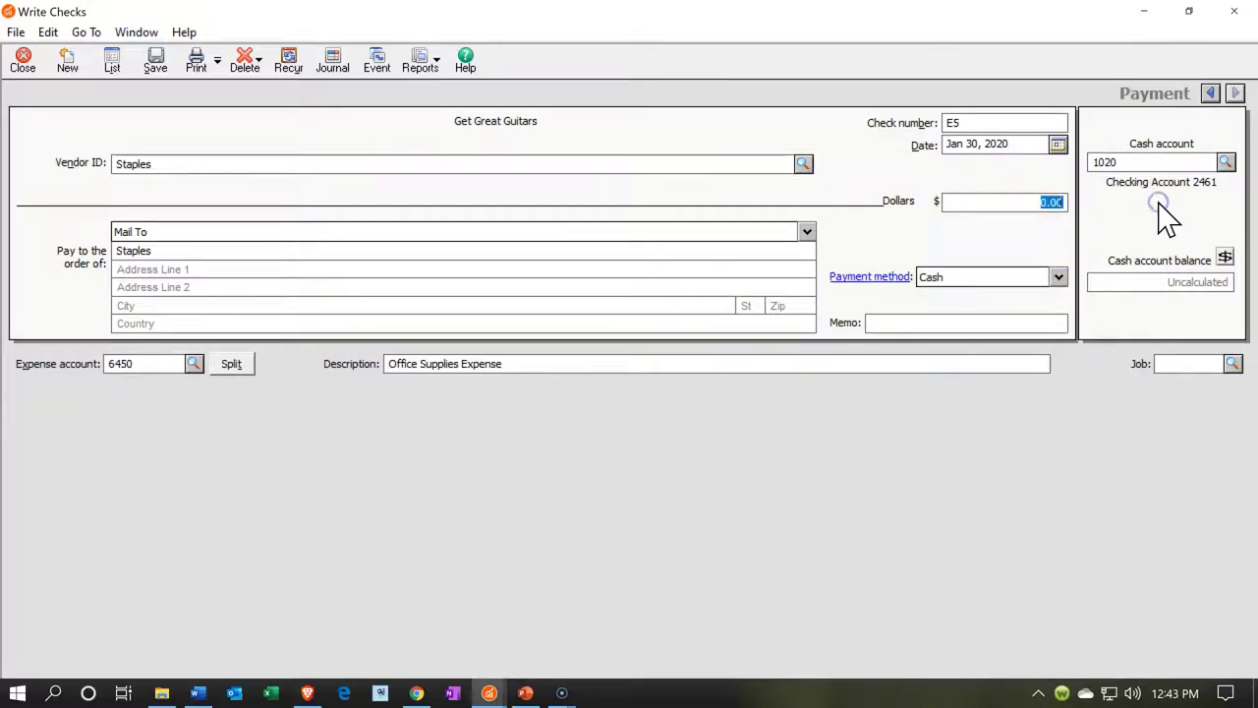
{"action": "type", "text": "500"}
{"action": "key", "text": "Tab"}
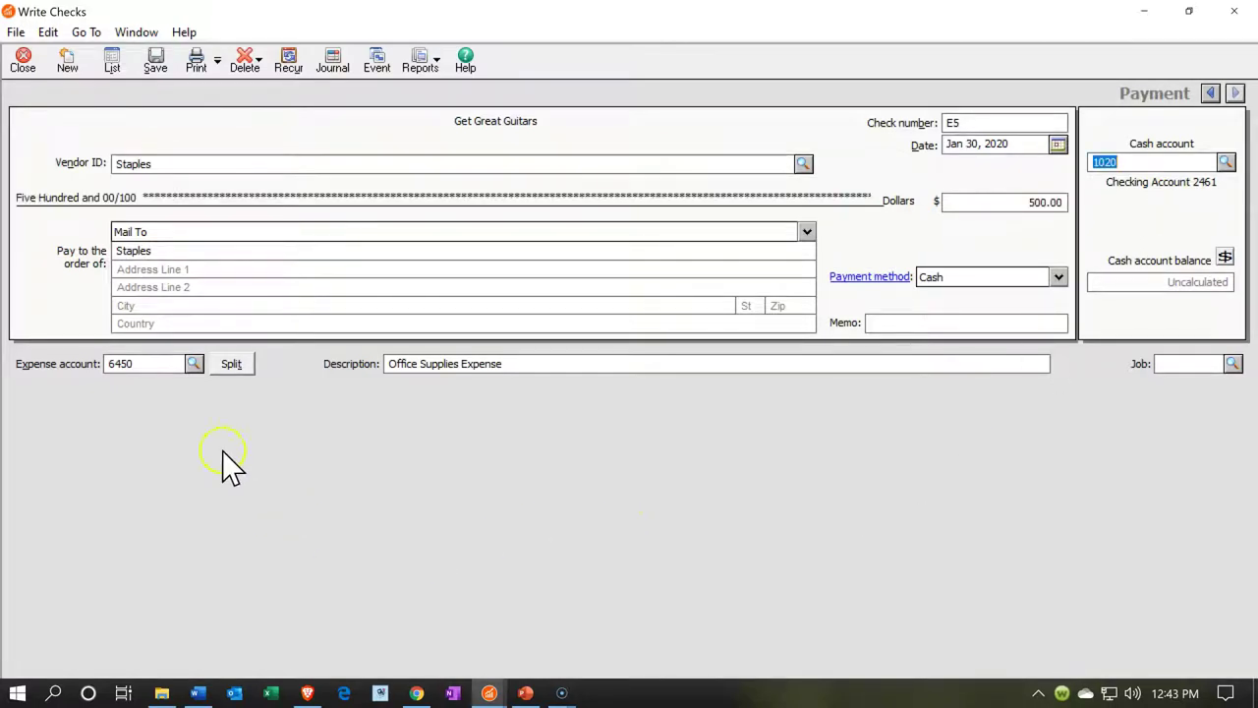
Step: Save the Staples check charged to expense account 6450, accepting the date outside the current period, and close Write Checks
{"action": "left_click", "coordinate": [192, 371]}
{"action": "left_click", "coordinate": [194, 370]}
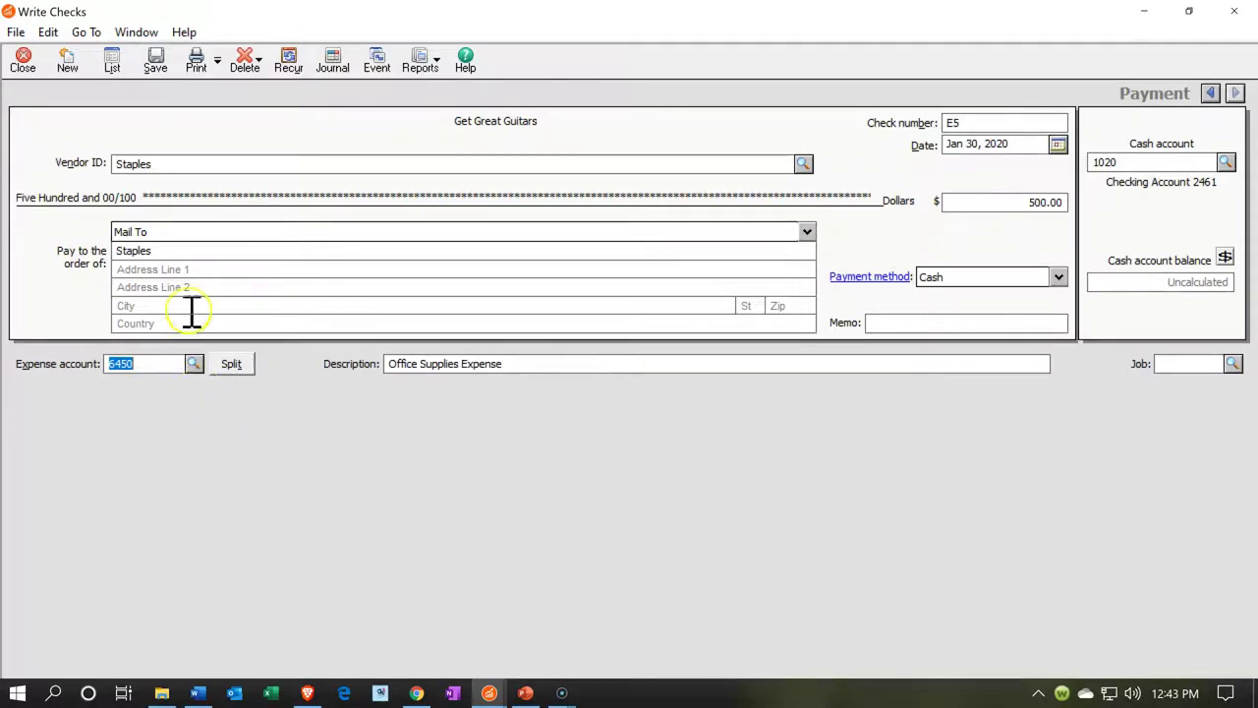
{"action": "left_click", "coordinate": [157, 61]}
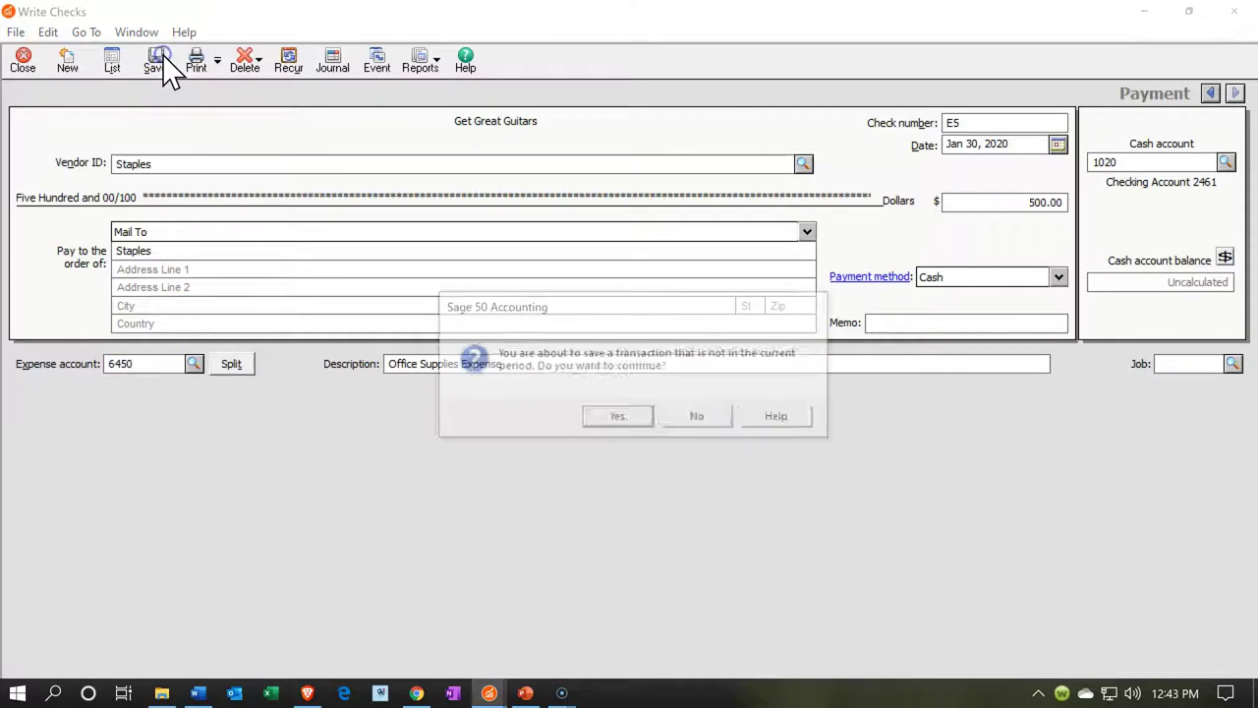
{"action": "left_click", "coordinate": [617, 421]}
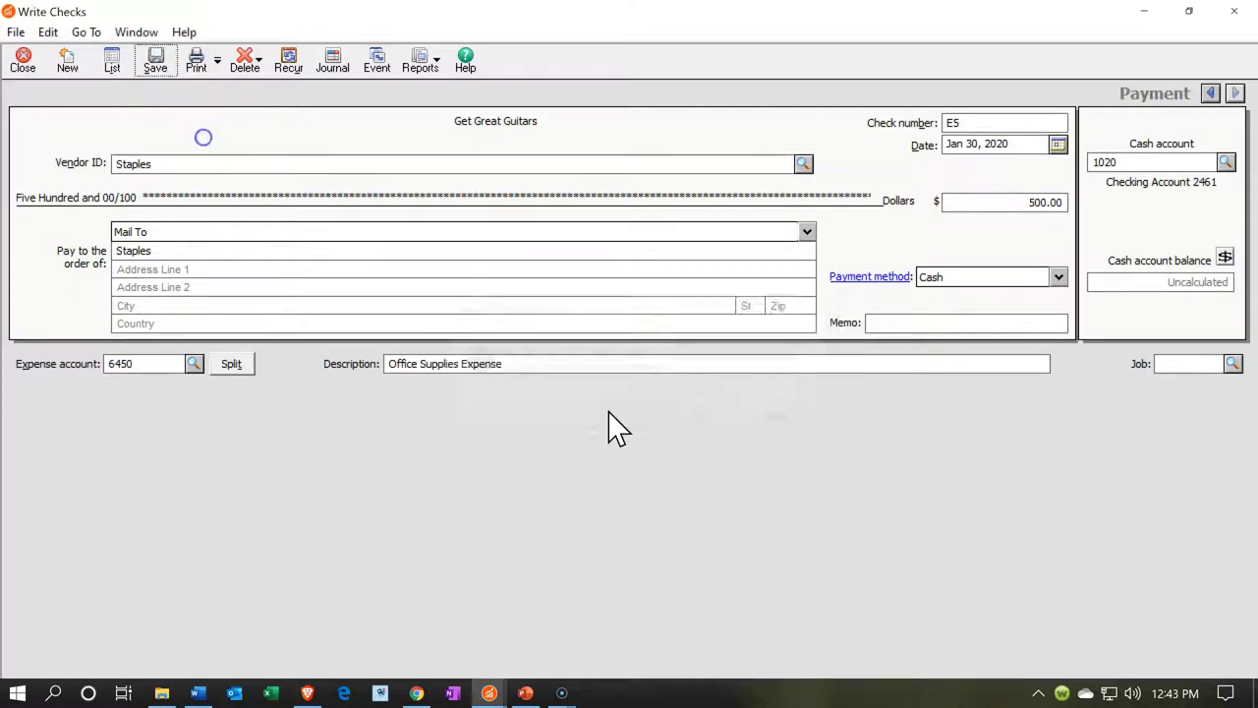
{"action": "left_click", "coordinate": [1235, 10]}
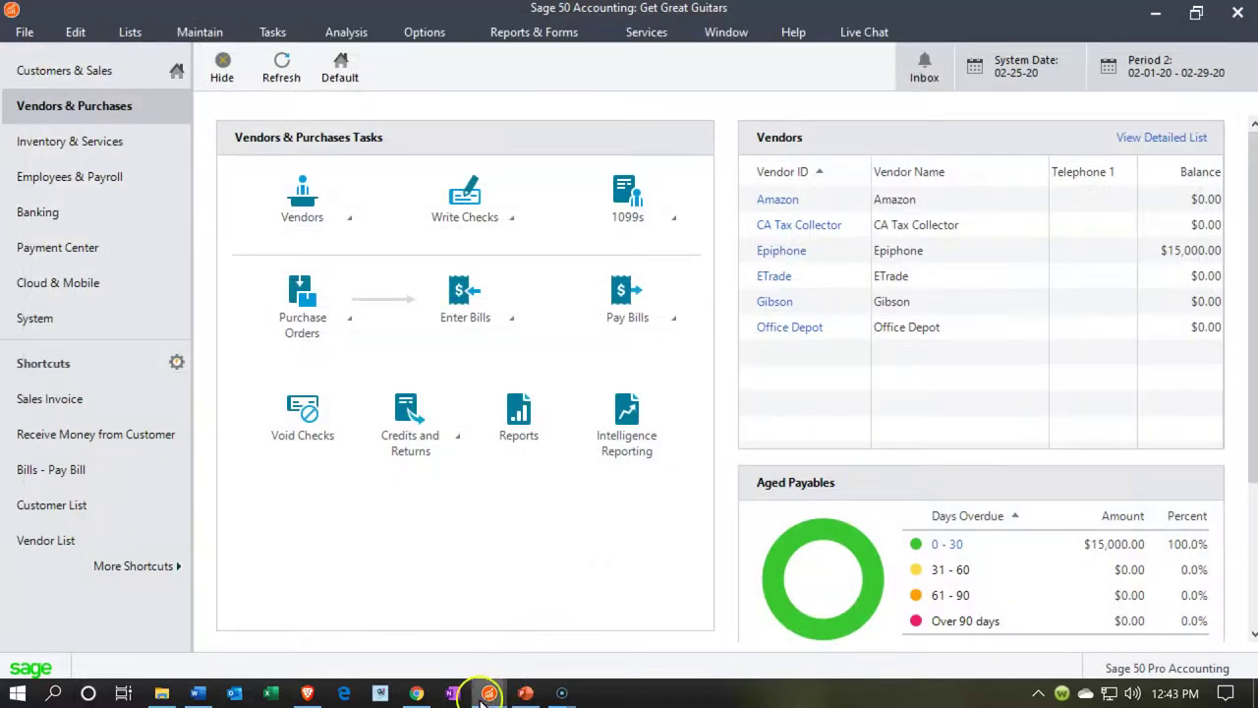
Step: Examine the Staples payment in the checking account's general ledger detail, opened from the January 31, 2020 balance sheet
{"action": "mouse_move", "coordinate": [482, 699]}
{"action": "left_click", "coordinate": [643, 613]}
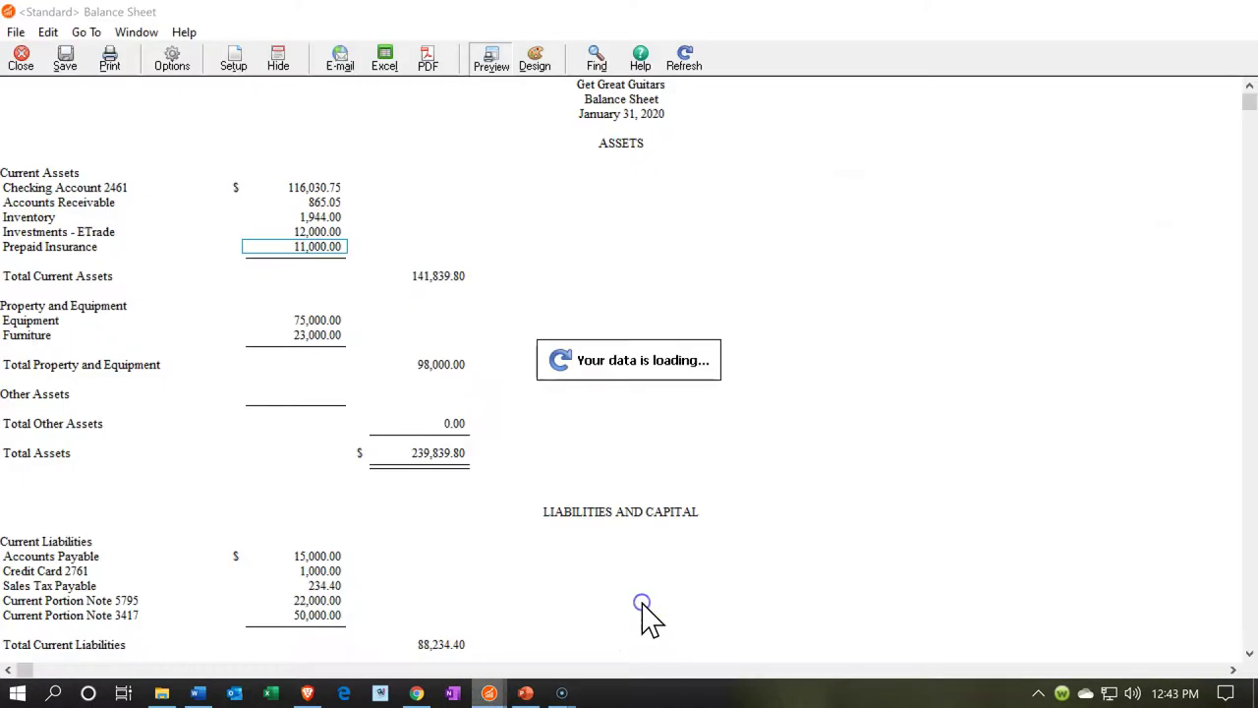
{"action": "double_click", "coordinate": [310, 190]}
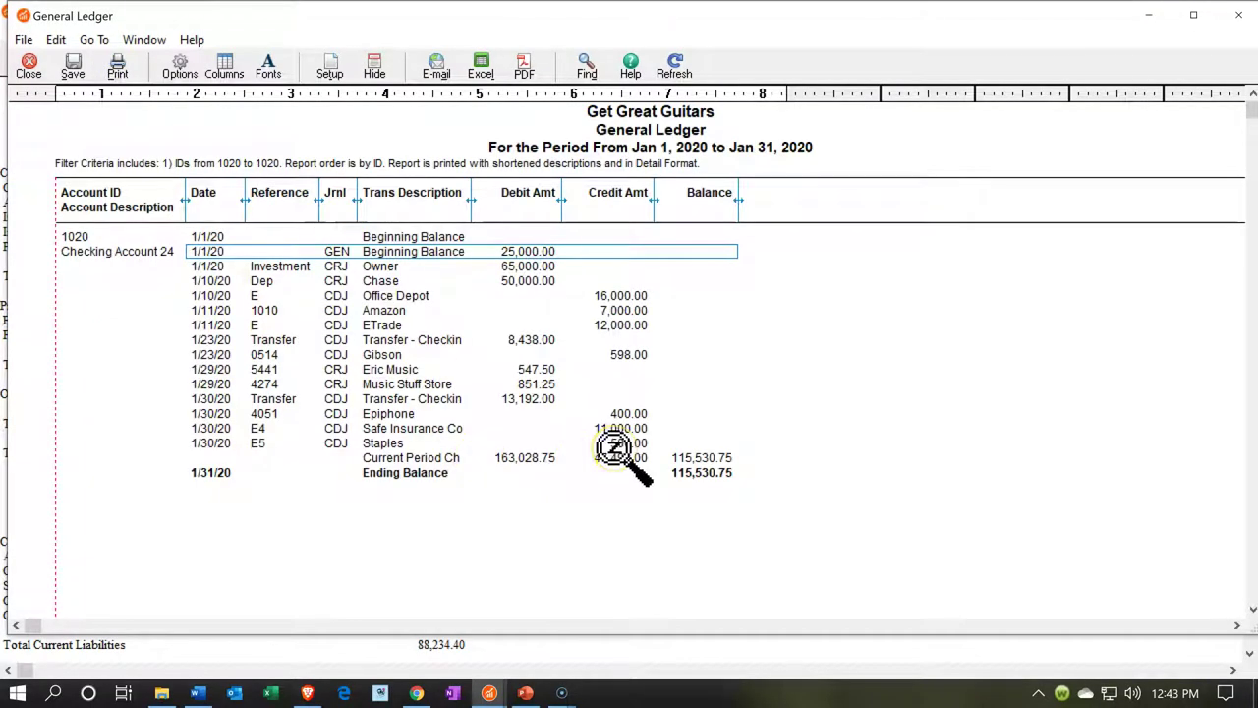
{"action": "left_click", "coordinate": [1237, 15]}
{"action": "left_click", "coordinate": [1150, 17]}
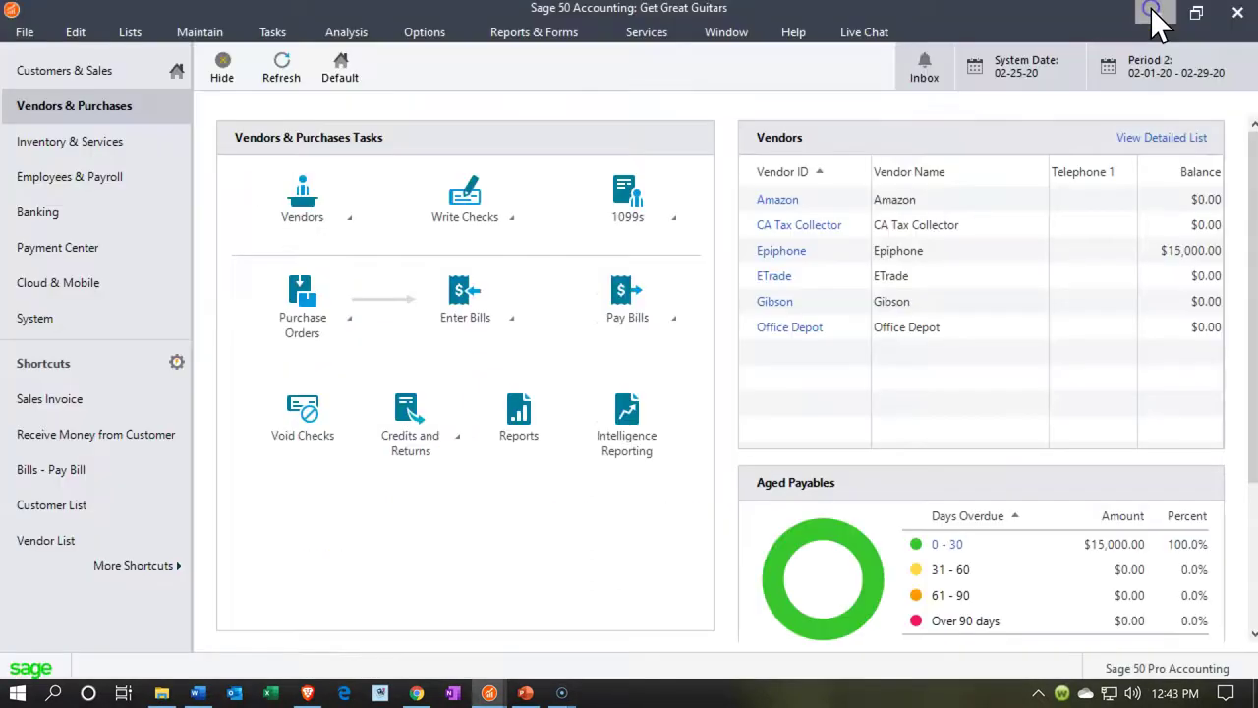
Step: Run the standard income statement for the range Period 1 (1/1/20) to Period 1 (1/31/20) without zero amounts and check Office Supplies Expense
{"action": "mouse_move", "coordinate": [489, 694]}
{"action": "left_click", "coordinate": [500, 654]}
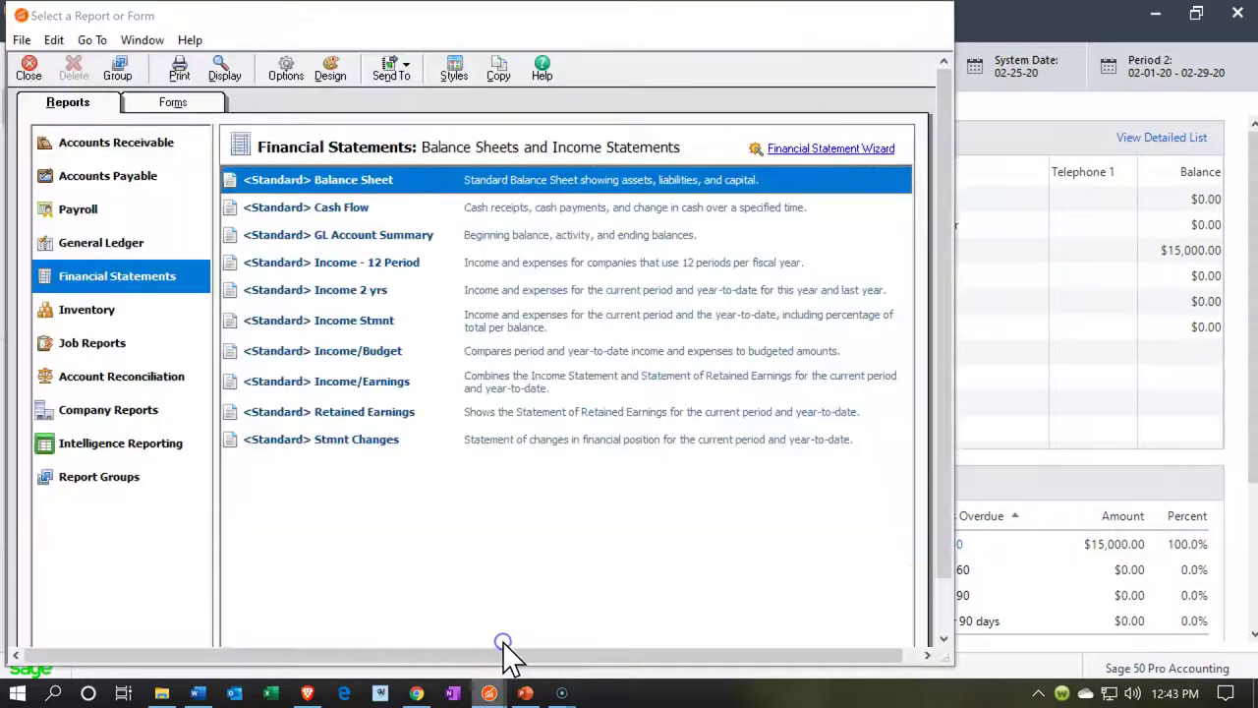
{"action": "double_click", "coordinate": [348, 321]}
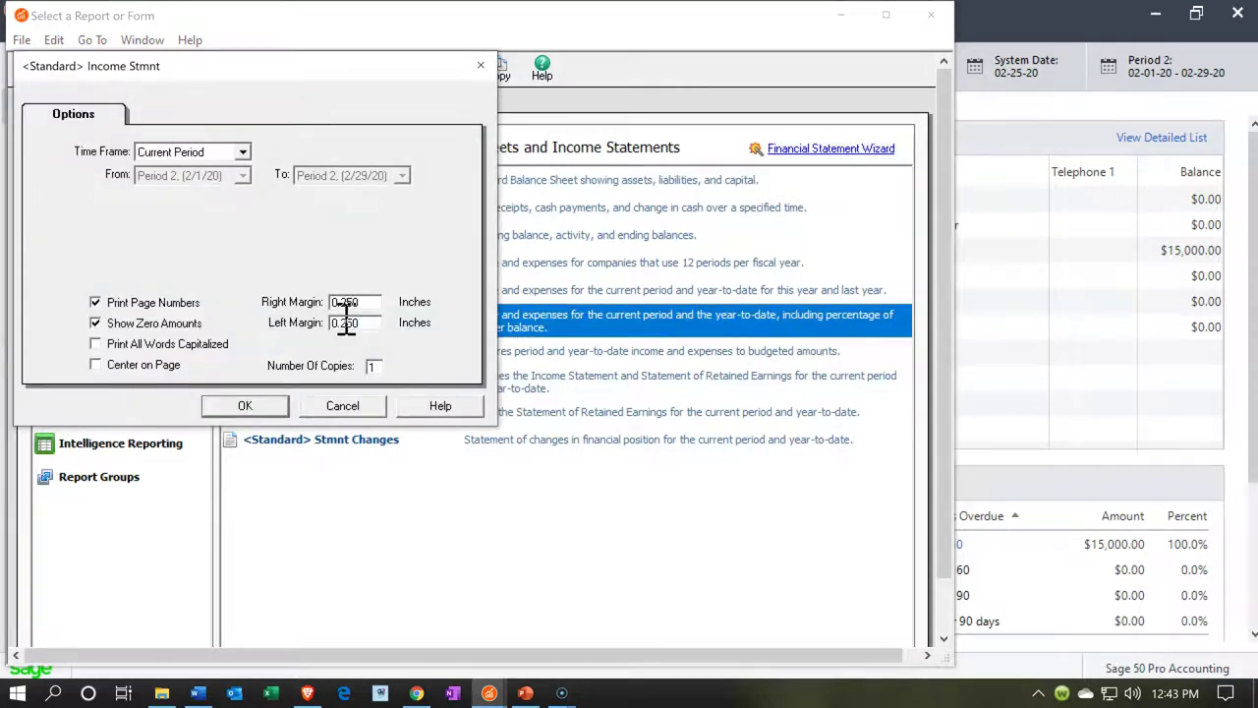
{"action": "left_click", "coordinate": [240, 150]}
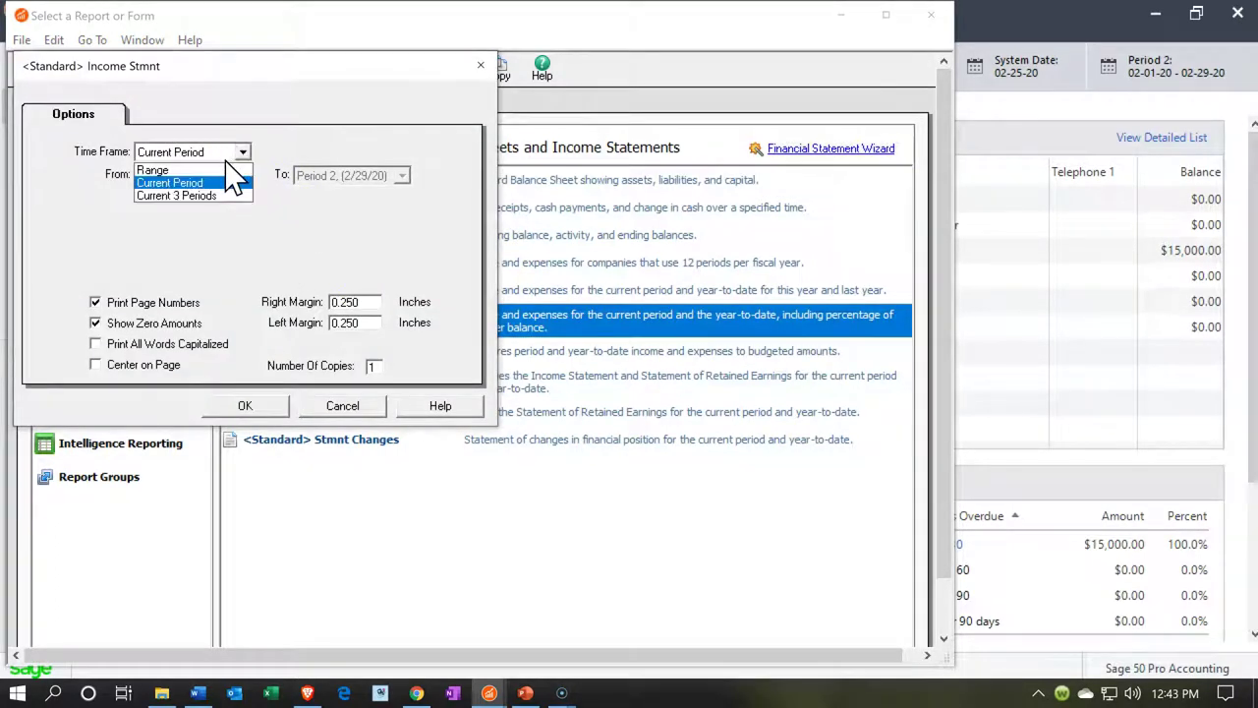
{"action": "left_click", "coordinate": [224, 170]}
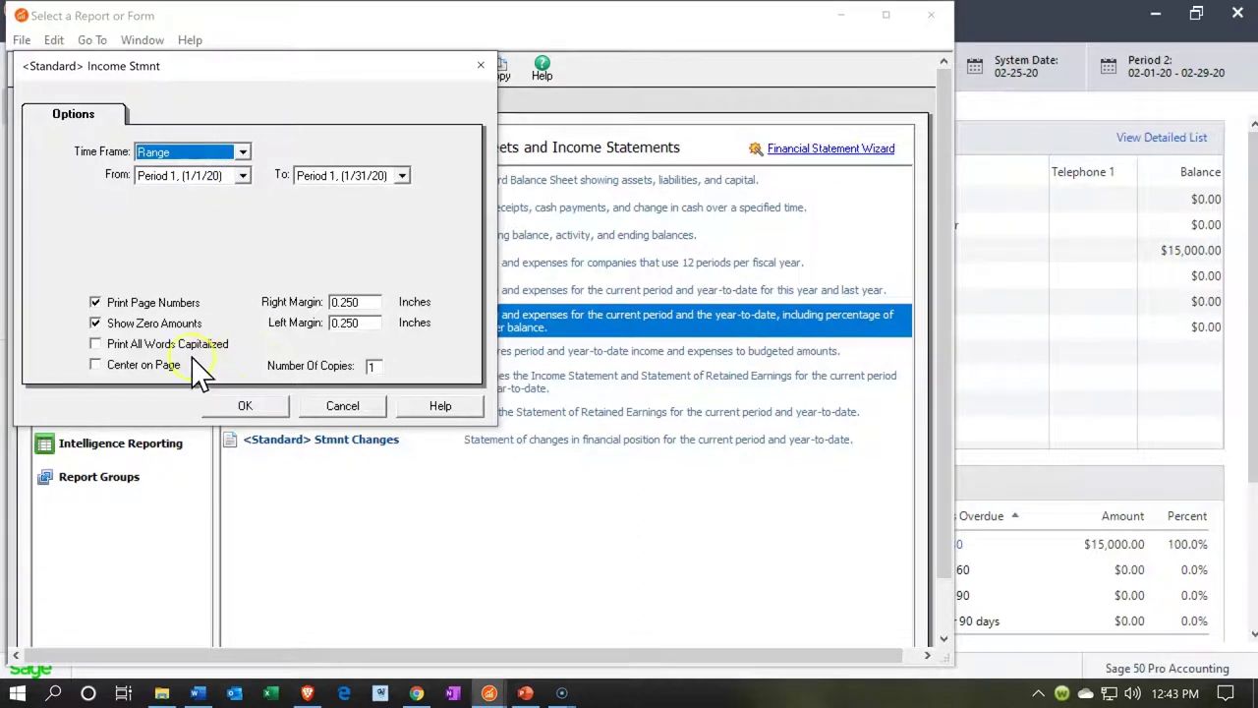
{"action": "left_click", "coordinate": [110, 323]}
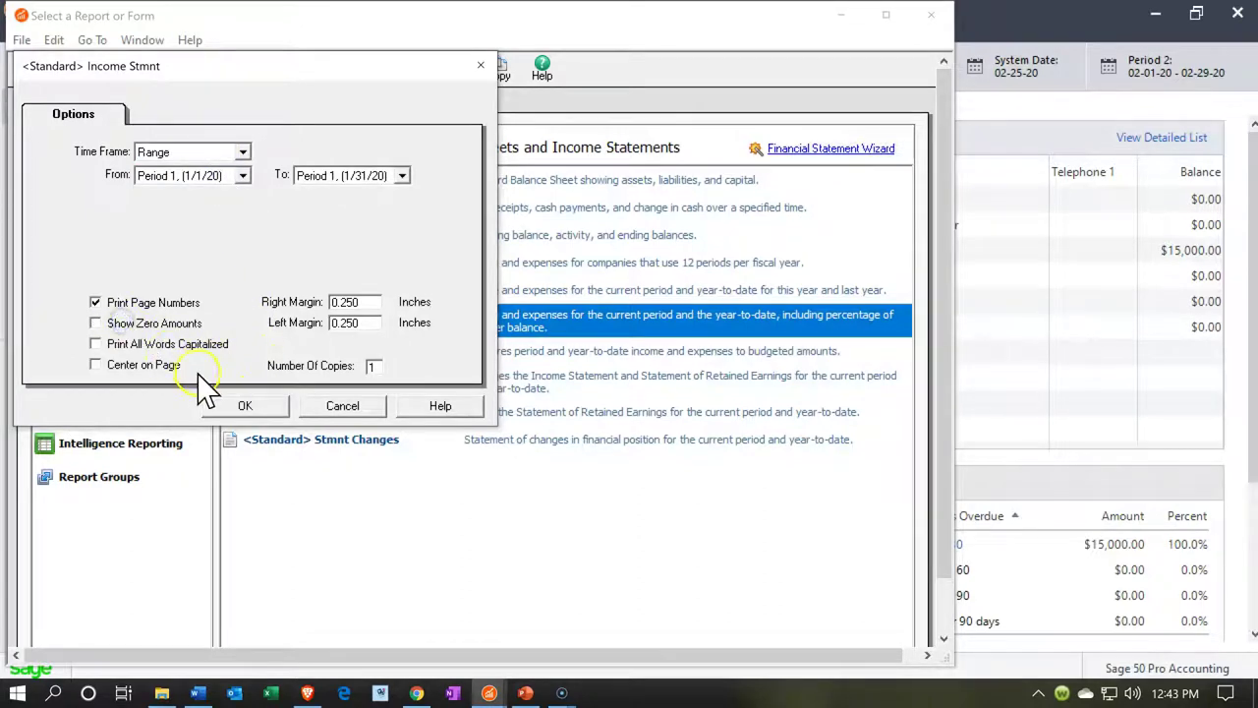
{"action": "left_click", "coordinate": [243, 406]}
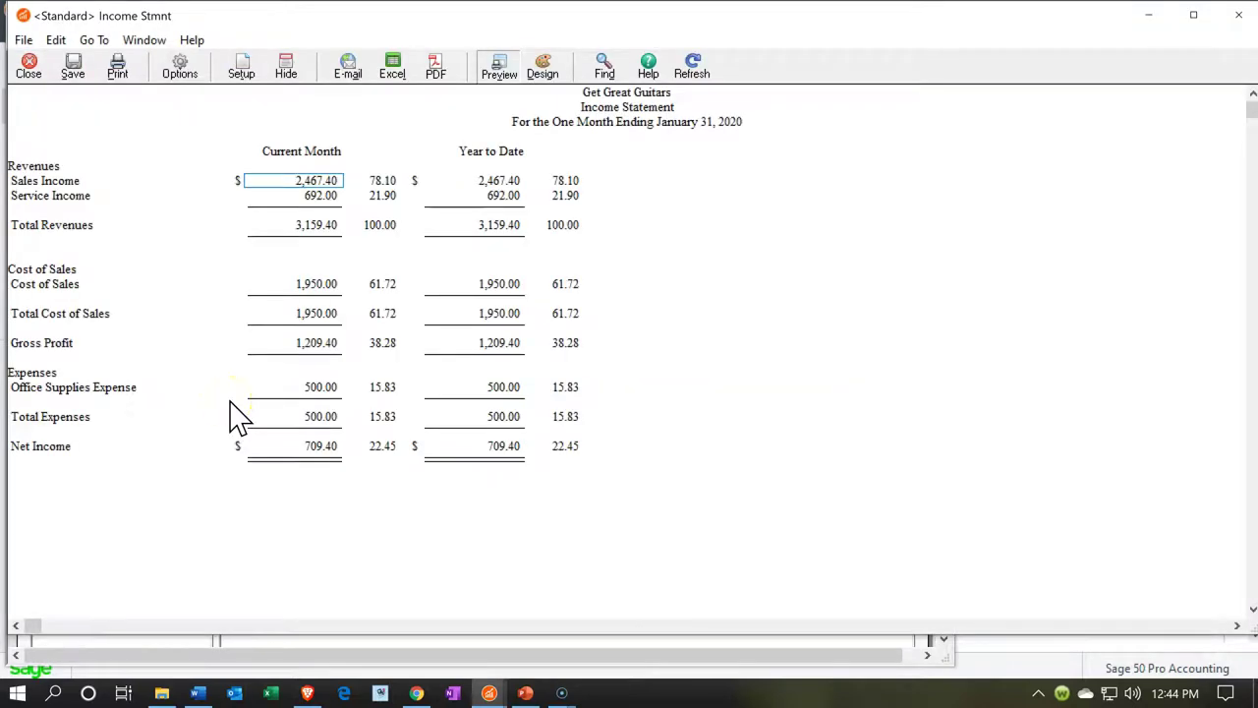
{"action": "left_click", "coordinate": [235, 377]}
{"action": "left_click", "coordinate": [305, 385]}
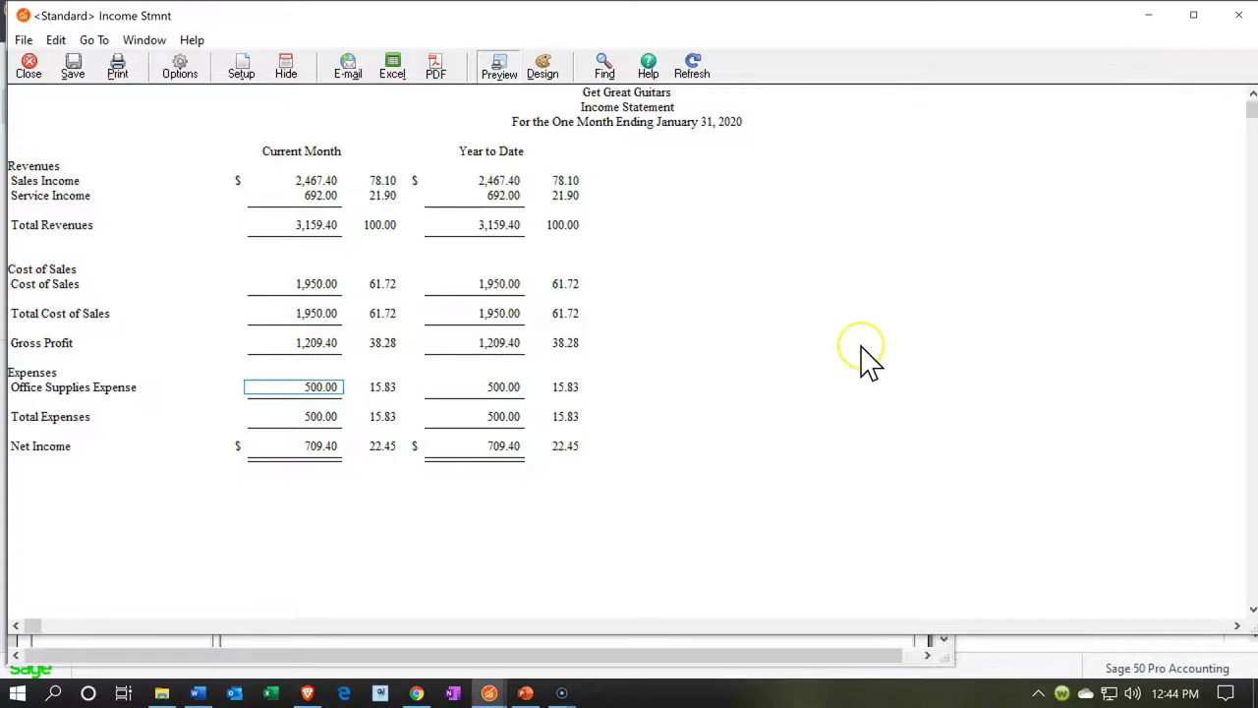
Step: Return to the main Vendors & Purchases window and start a new blank check
{"action": "left_click", "coordinate": [492, 693]}
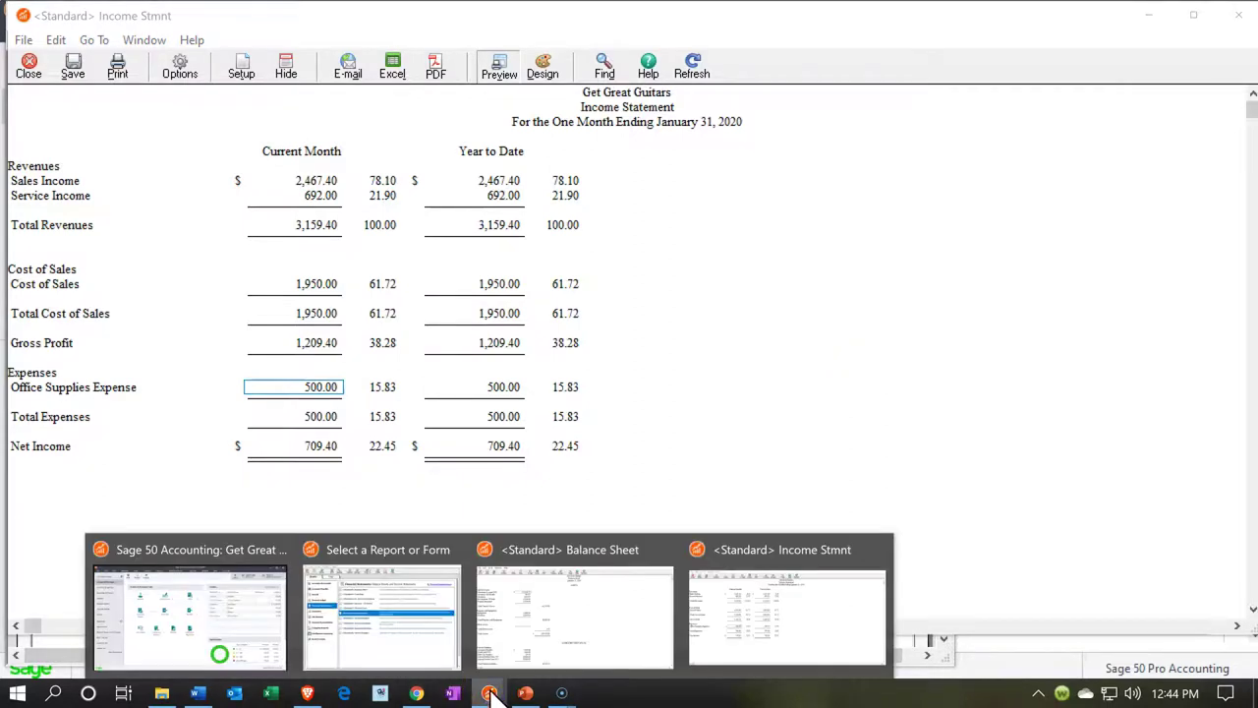
{"action": "left_click", "coordinate": [244, 634]}
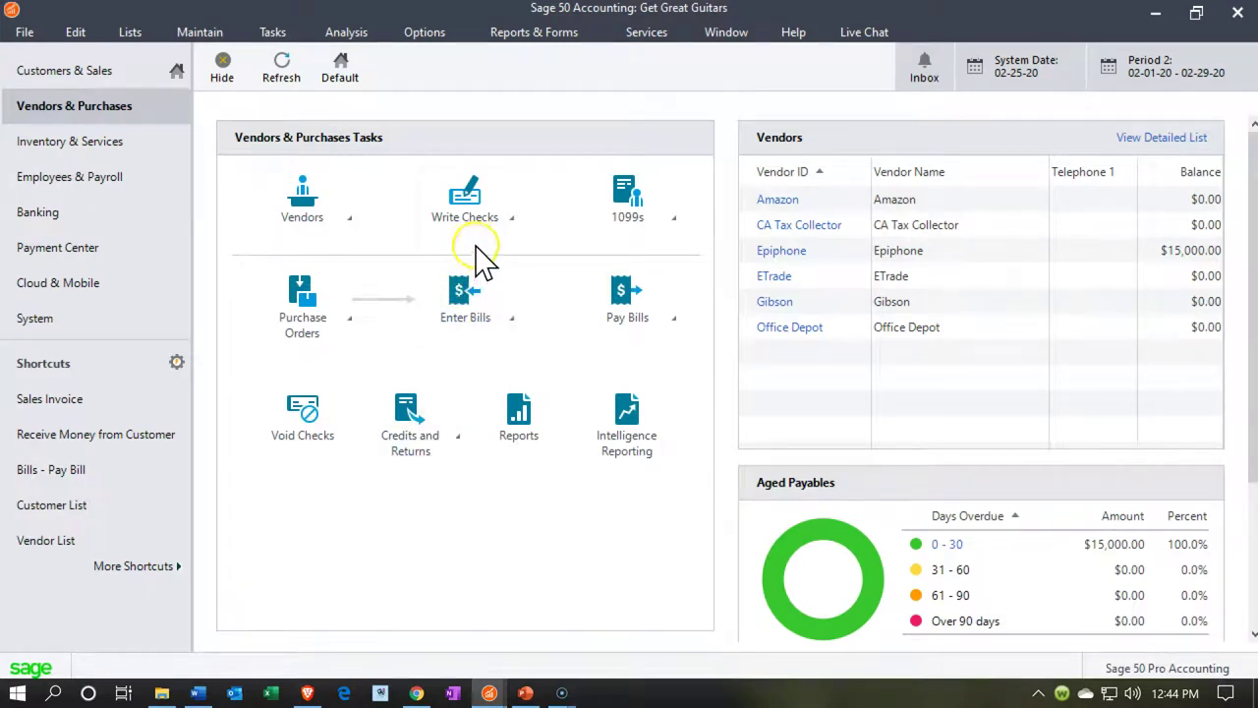
{"action": "left_click", "coordinate": [502, 234]}
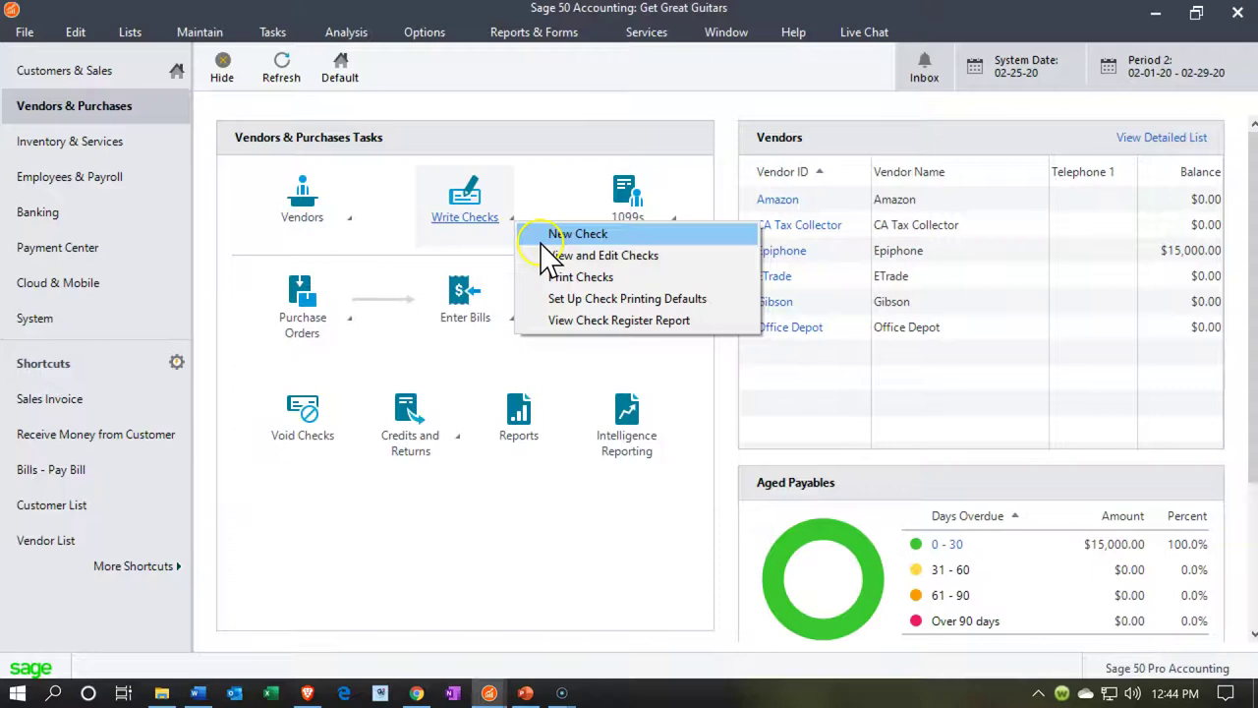
{"action": "left_click", "coordinate": [542, 238]}
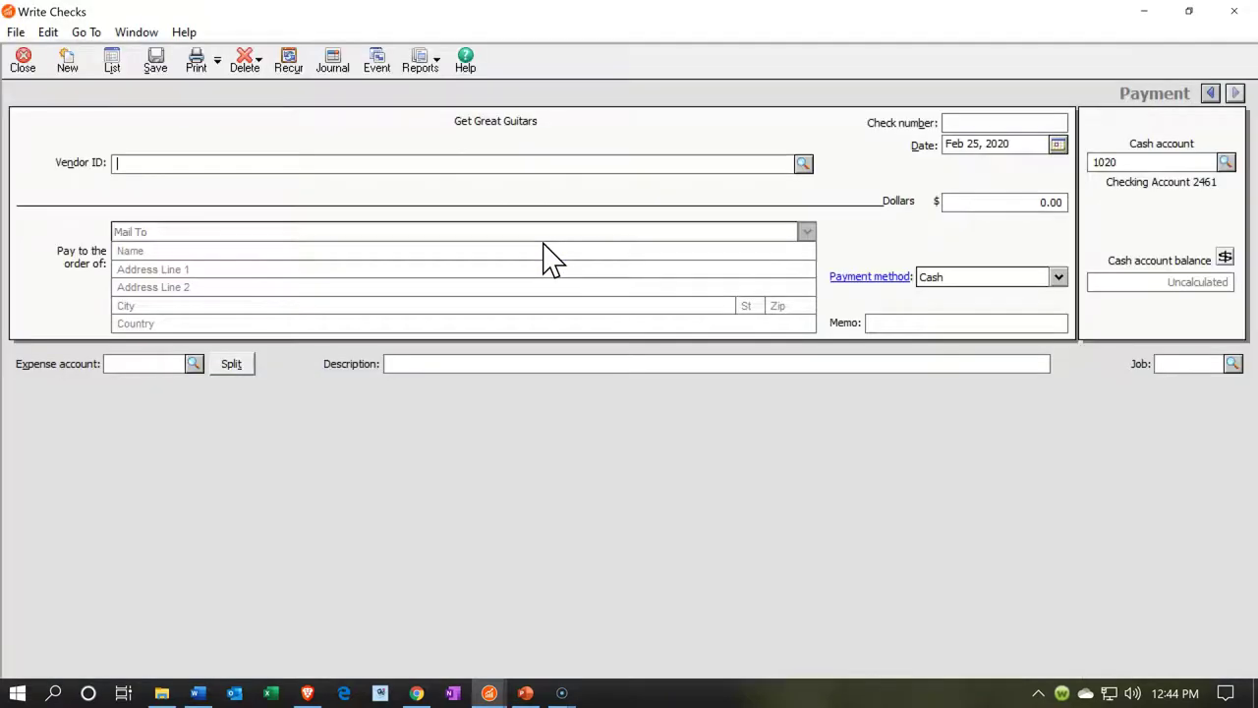
Step: Create a new vendor from the check's vendor lookup with Edison as both Vendor ID and name
{"action": "left_click", "coordinate": [803, 164]}
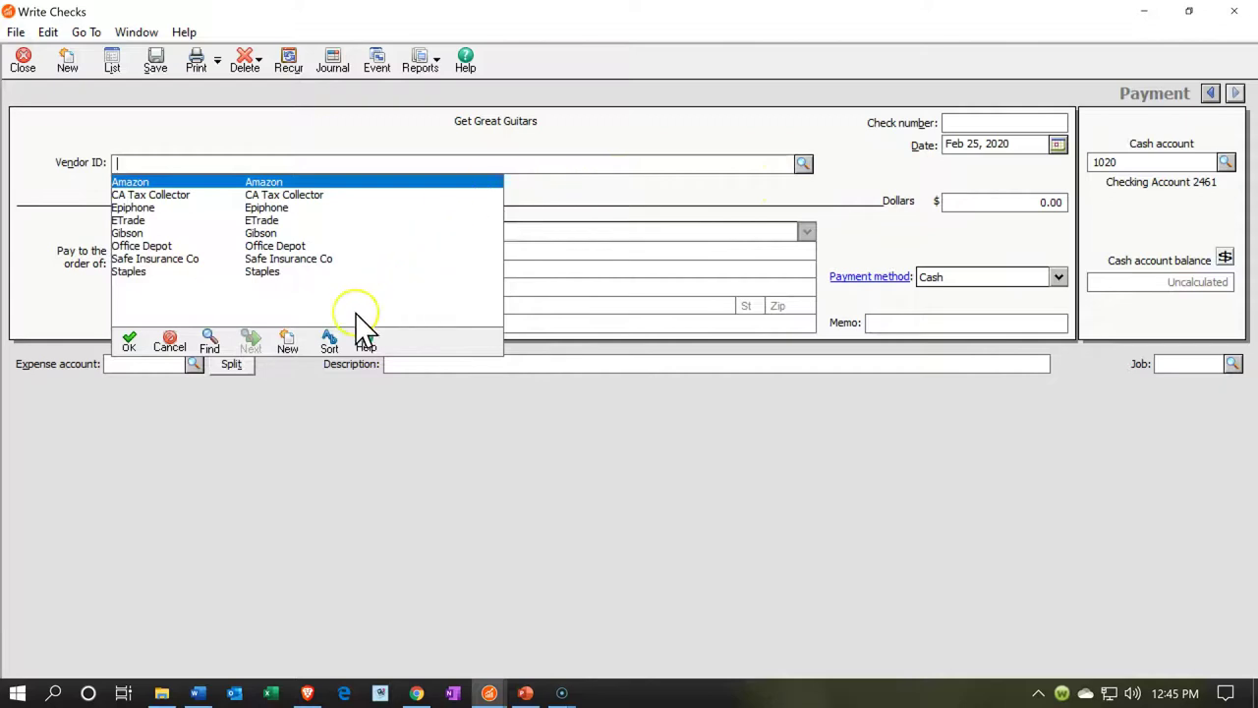
{"action": "left_click", "coordinate": [295, 342]}
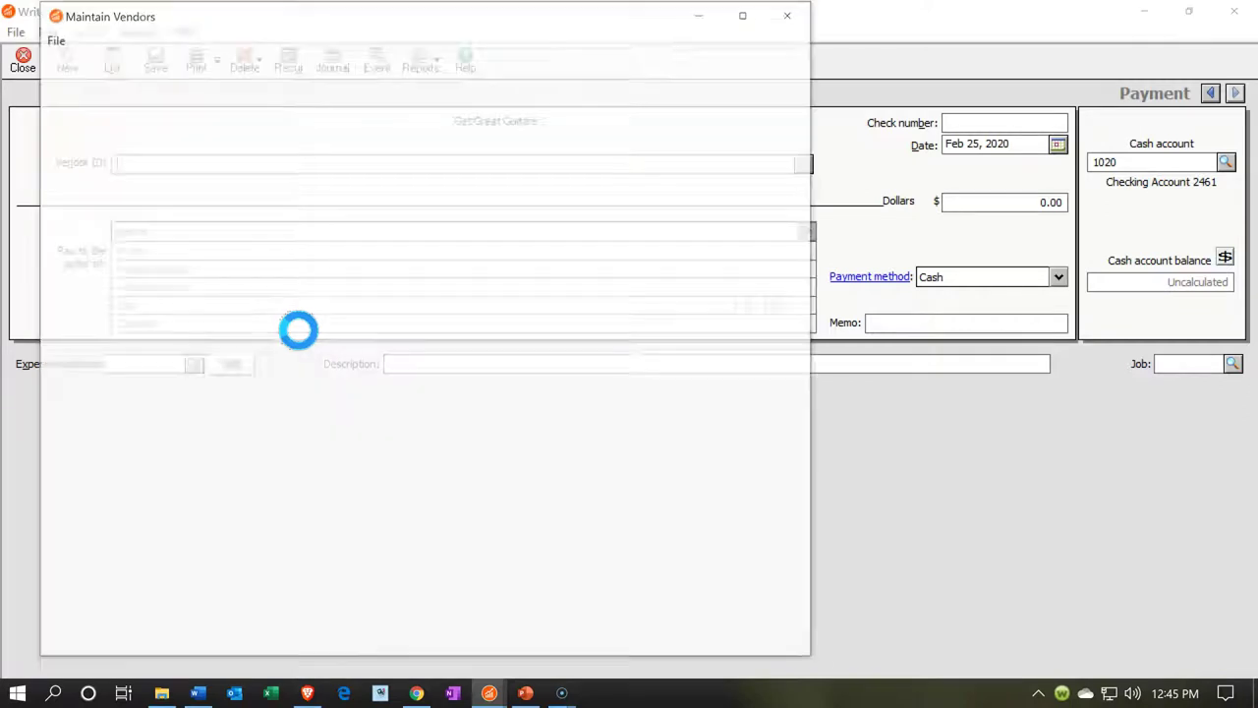
{"action": "left_click", "coordinate": [199, 120]}
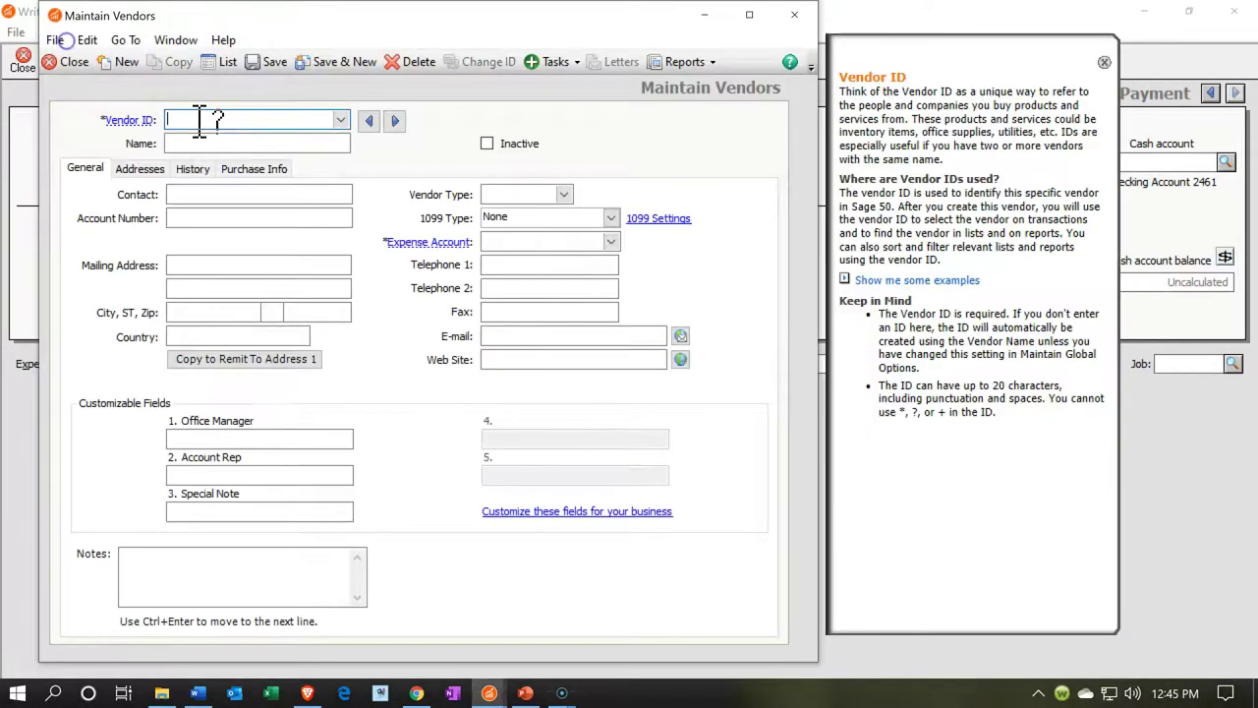
{"action": "type", "text": "Edison"}
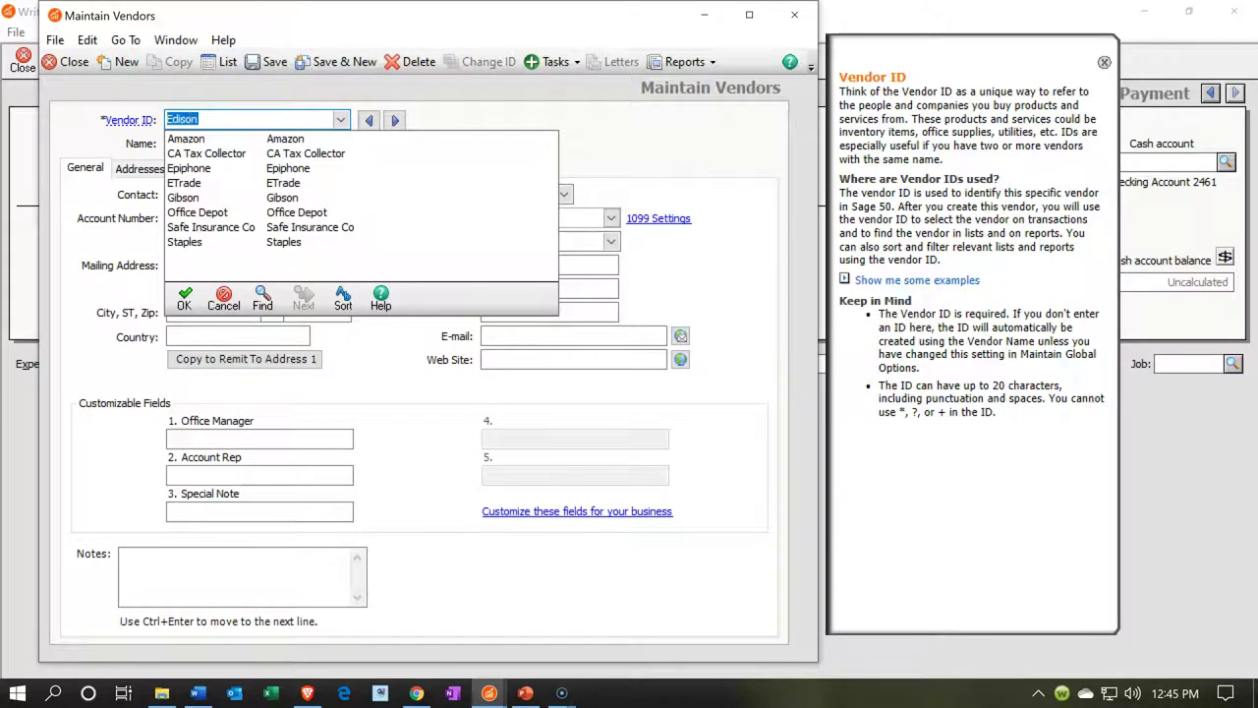
{"action": "key", "text": "Tab"}
{"action": "type", "text": "Edison"}
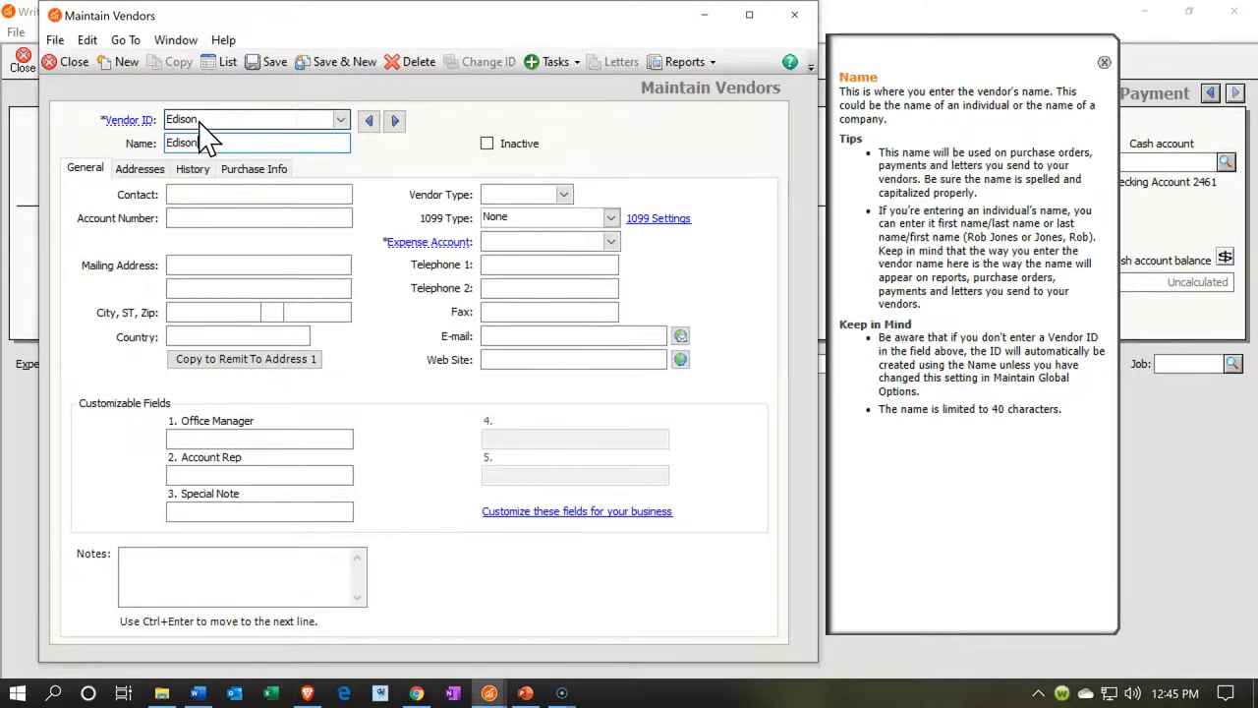
Step: Try to save and close the Edison vendor record without an expense account
{"action": "left_click", "coordinate": [181, 104]}
{"action": "left_click", "coordinate": [263, 62]}
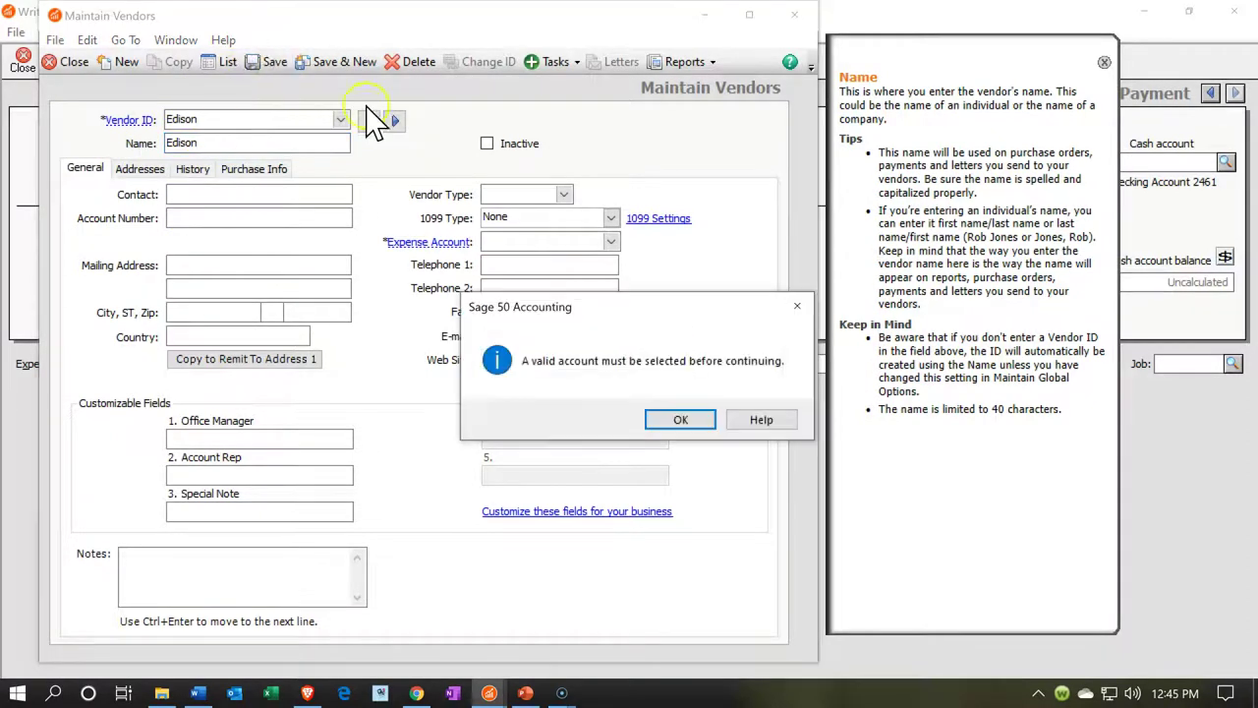
{"action": "left_click", "coordinate": [700, 417]}
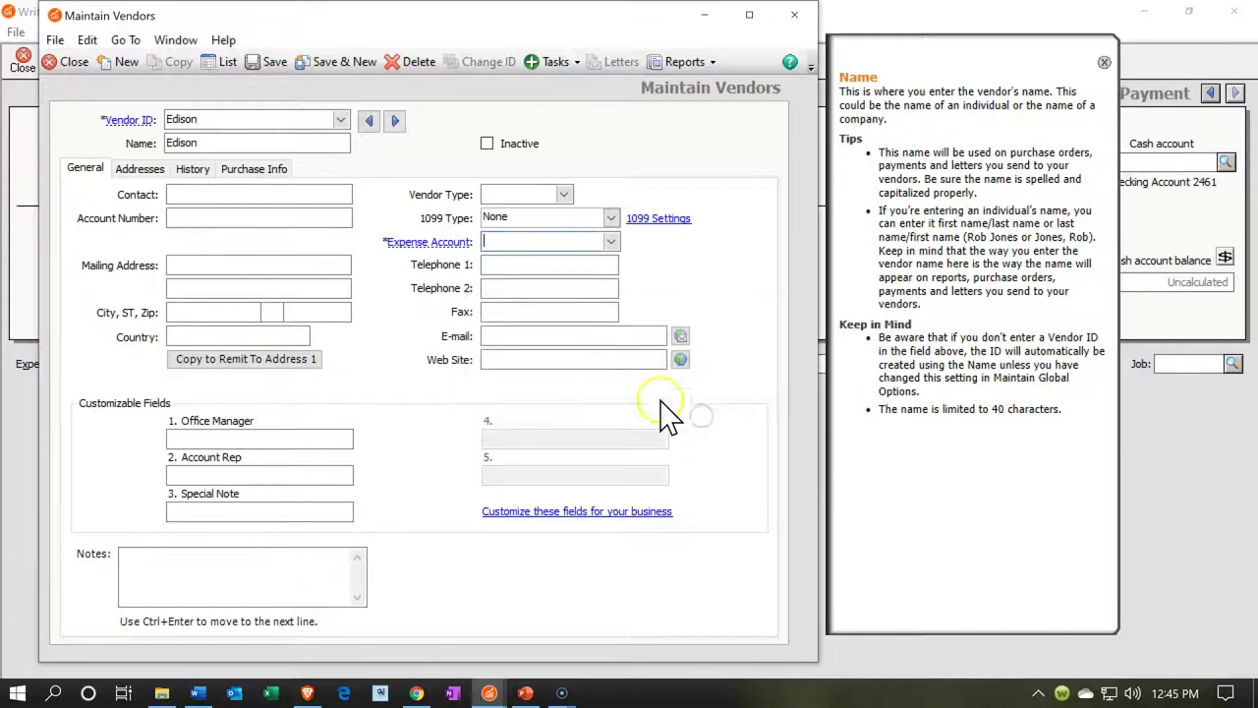
{"action": "left_click", "coordinate": [794, 27]}
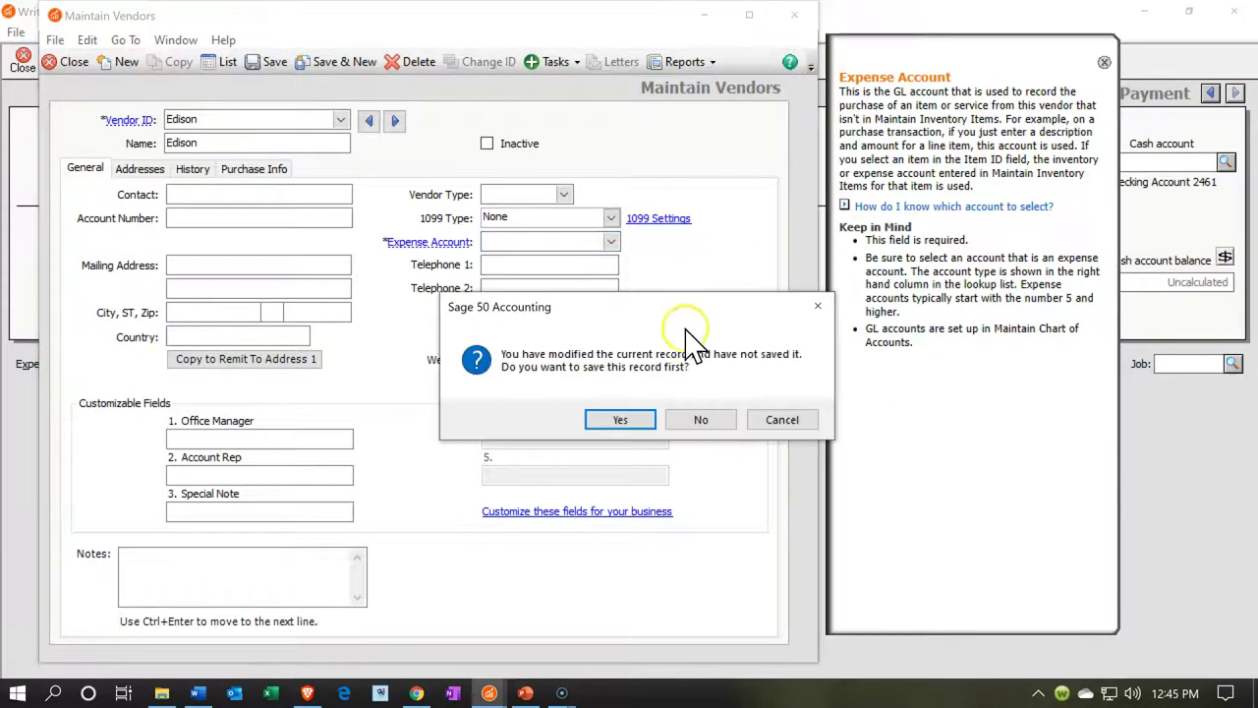
{"action": "left_click", "coordinate": [618, 421]}
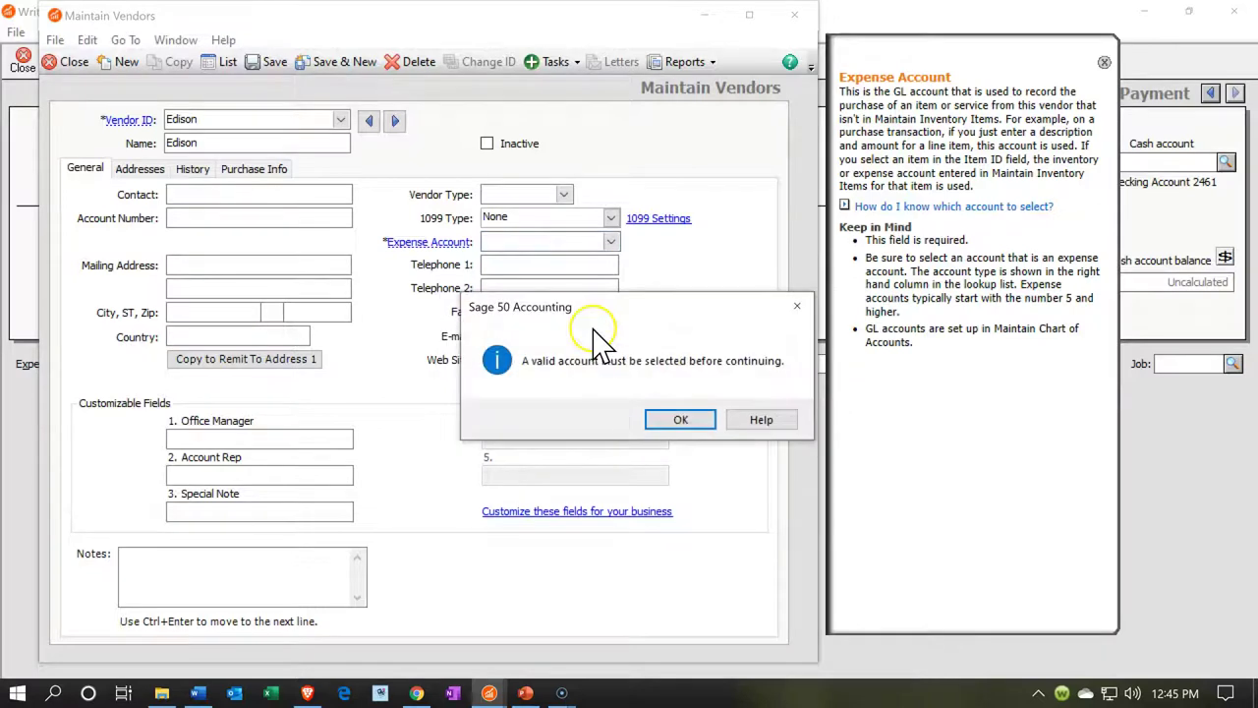
{"action": "left_click", "coordinate": [678, 420]}
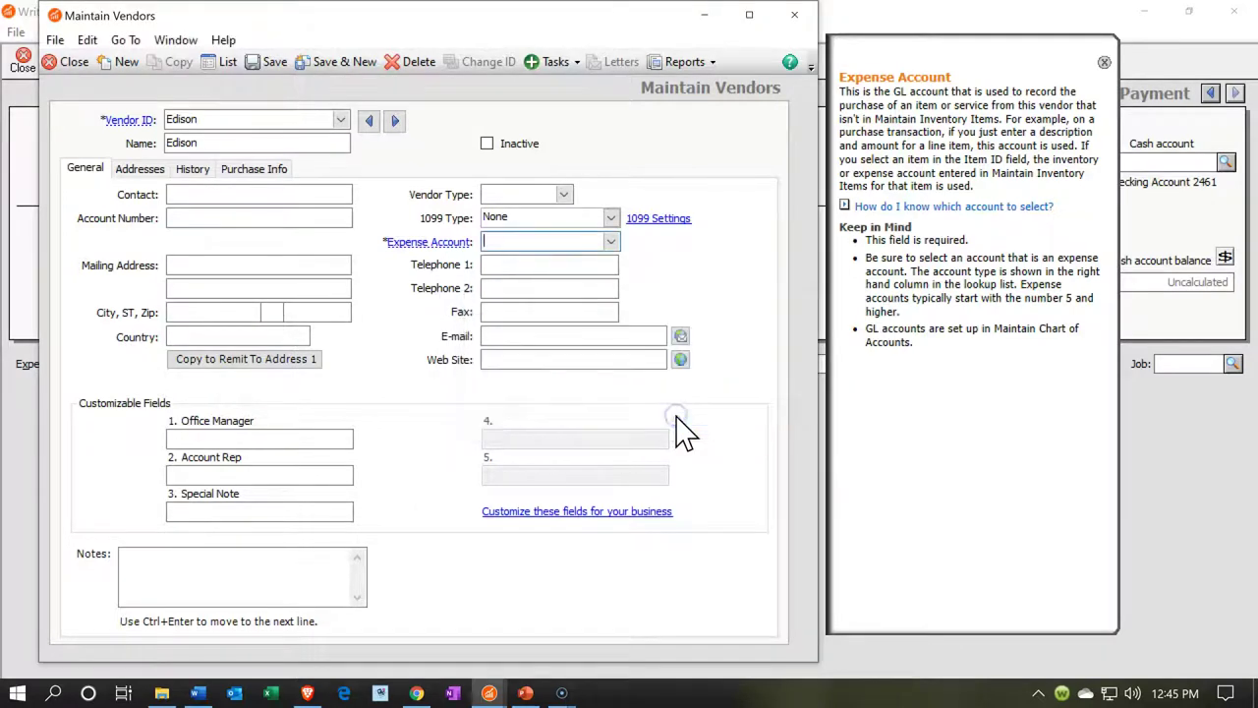
Step: Assign expense account 6400 Utilities Expense to the Edison vendor
{"action": "left_click", "coordinate": [612, 242]}
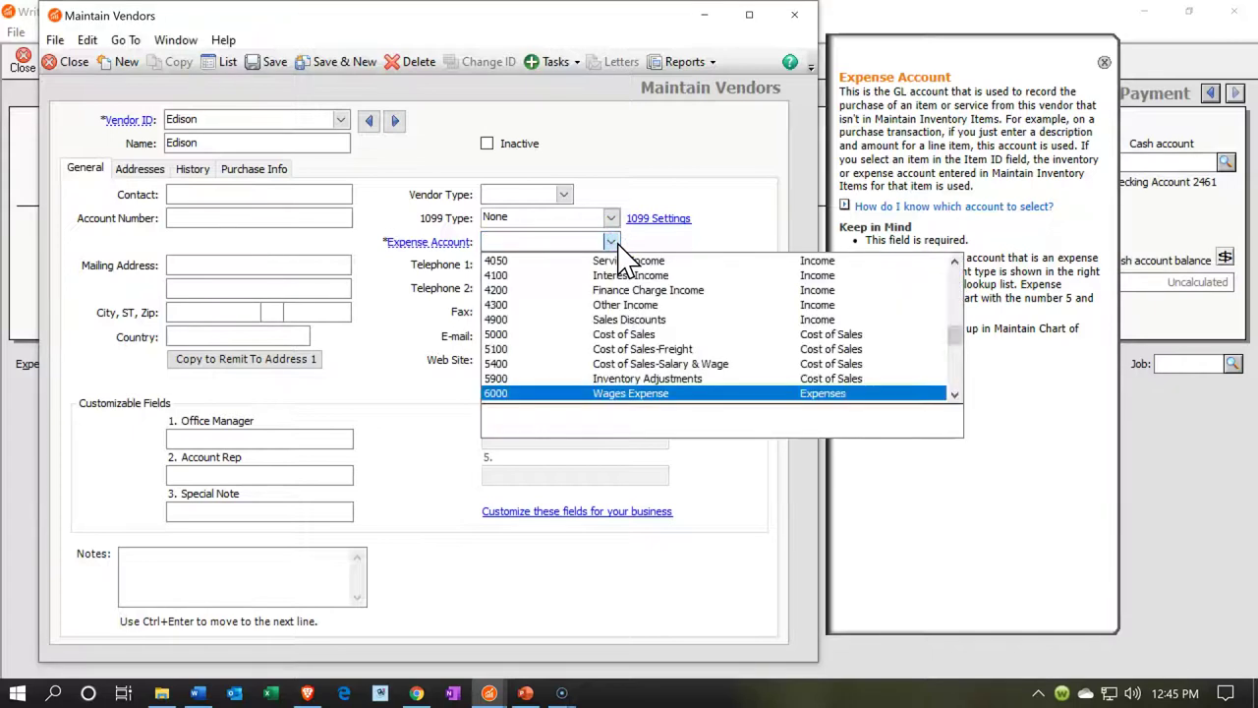
{"action": "scroll", "coordinate": [666, 325], "scroll_direction": "down", "scroll_amount": 2}
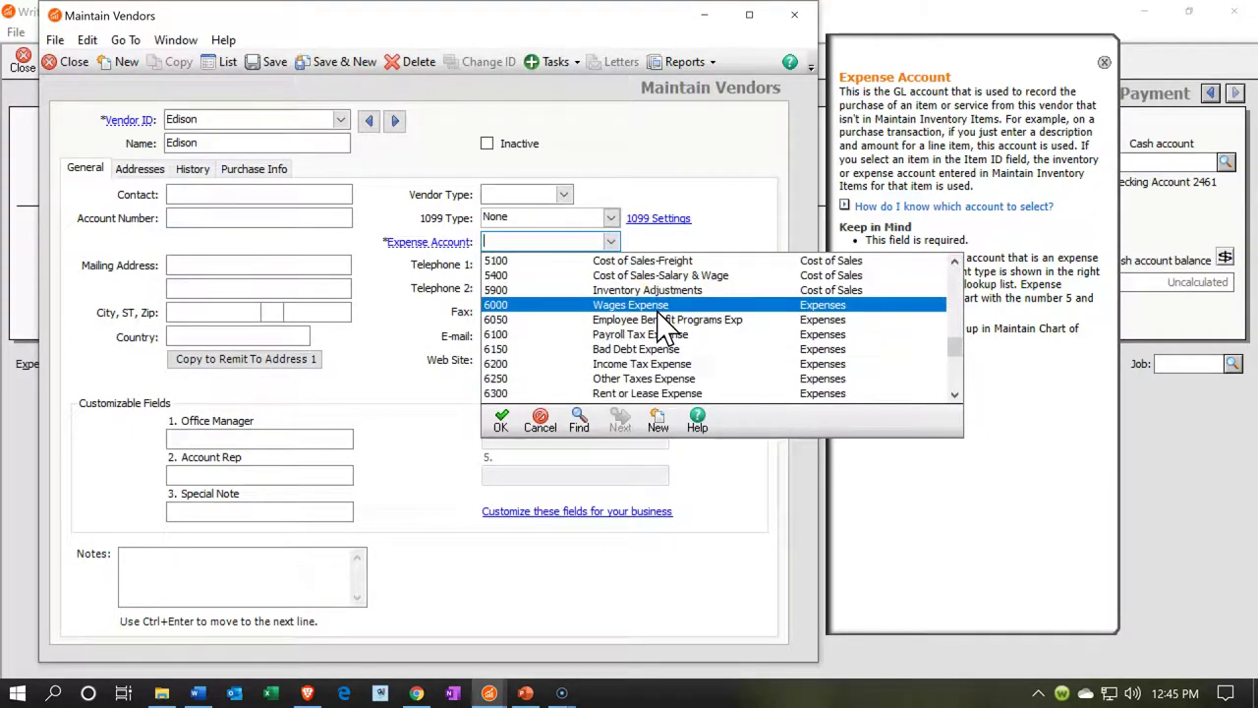
{"action": "scroll", "coordinate": [665, 330], "scroll_direction": "down", "scroll_amount": 1}
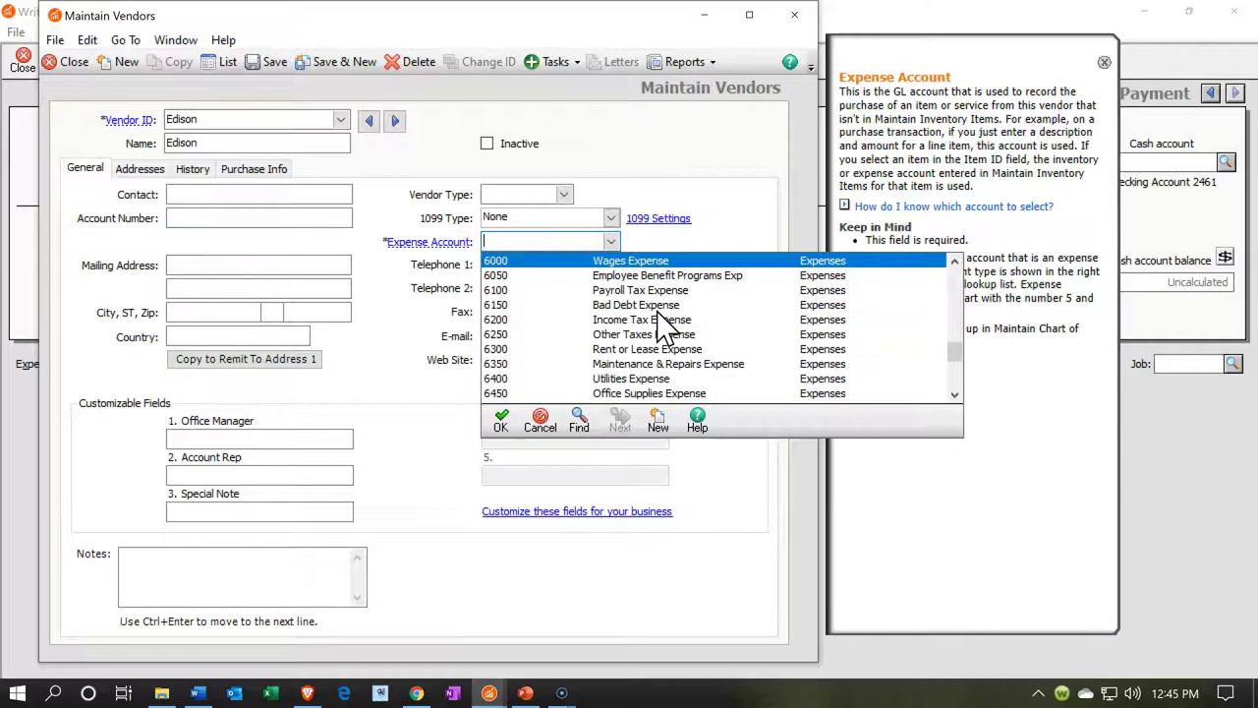
{"action": "left_click", "coordinate": [639, 379]}
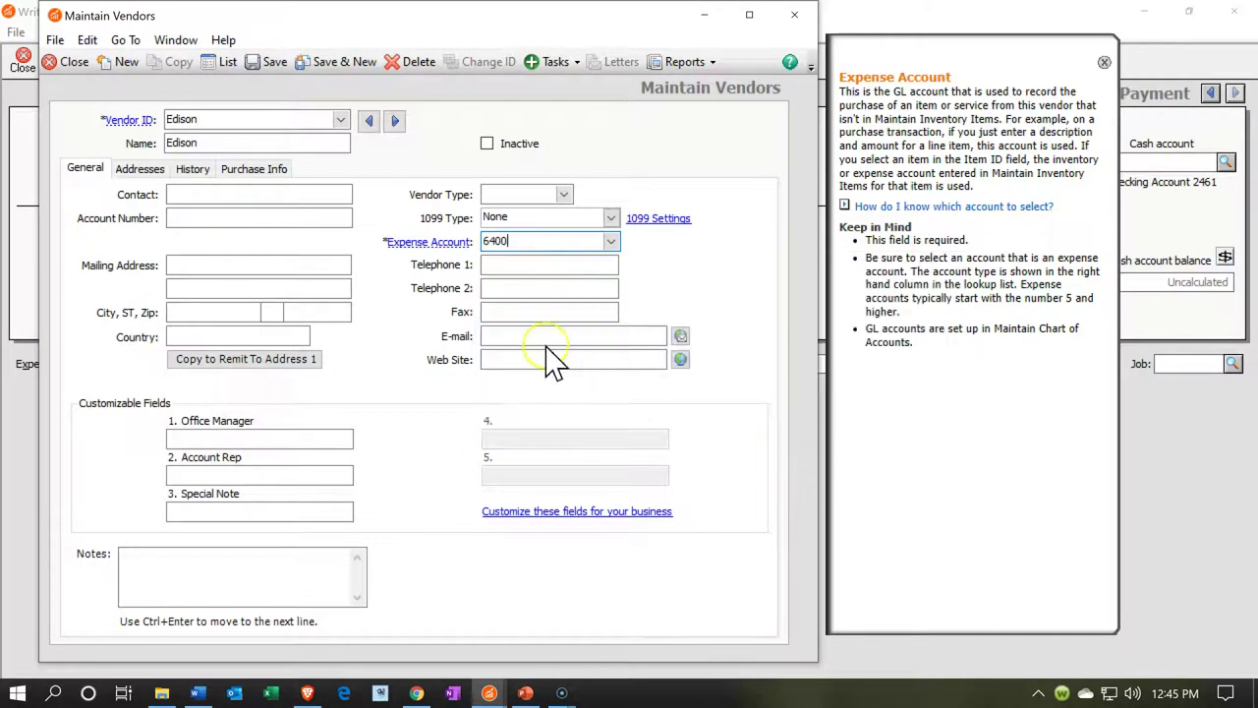
Step: Save and close the Edison vendor record, and enter Edison as the vendor on the blank check
{"action": "left_click", "coordinate": [270, 87]}
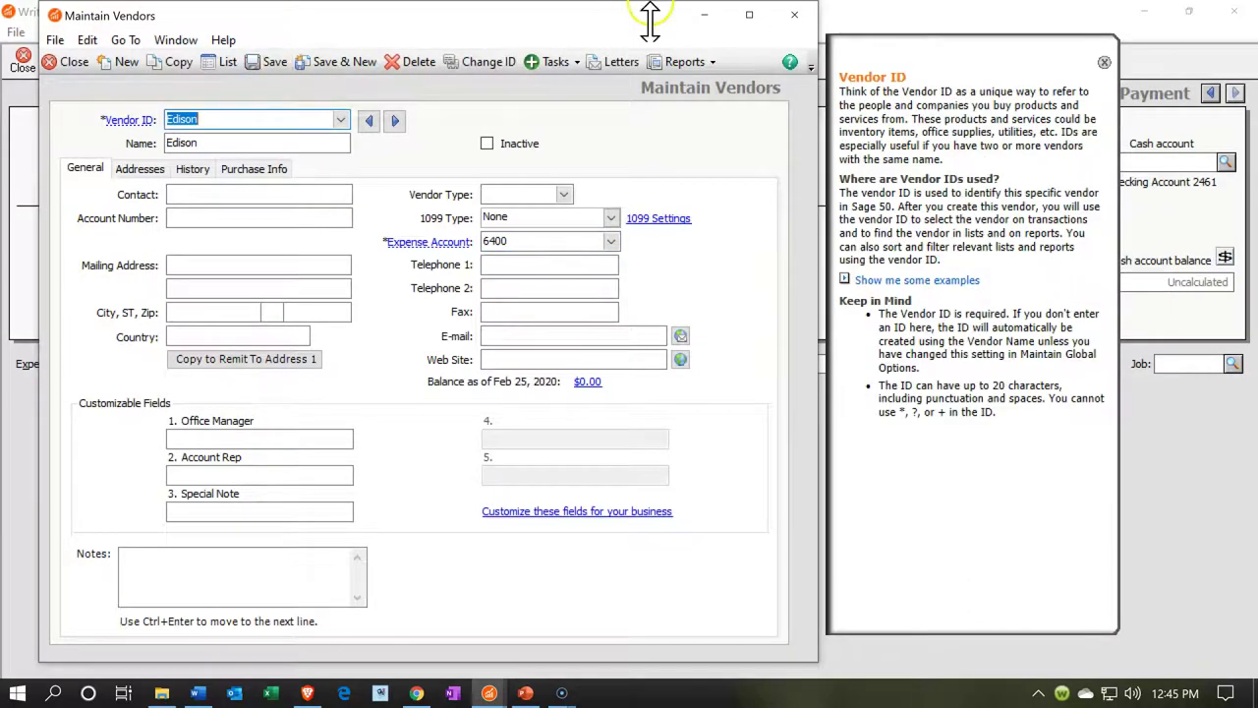
{"action": "left_click", "coordinate": [794, 16]}
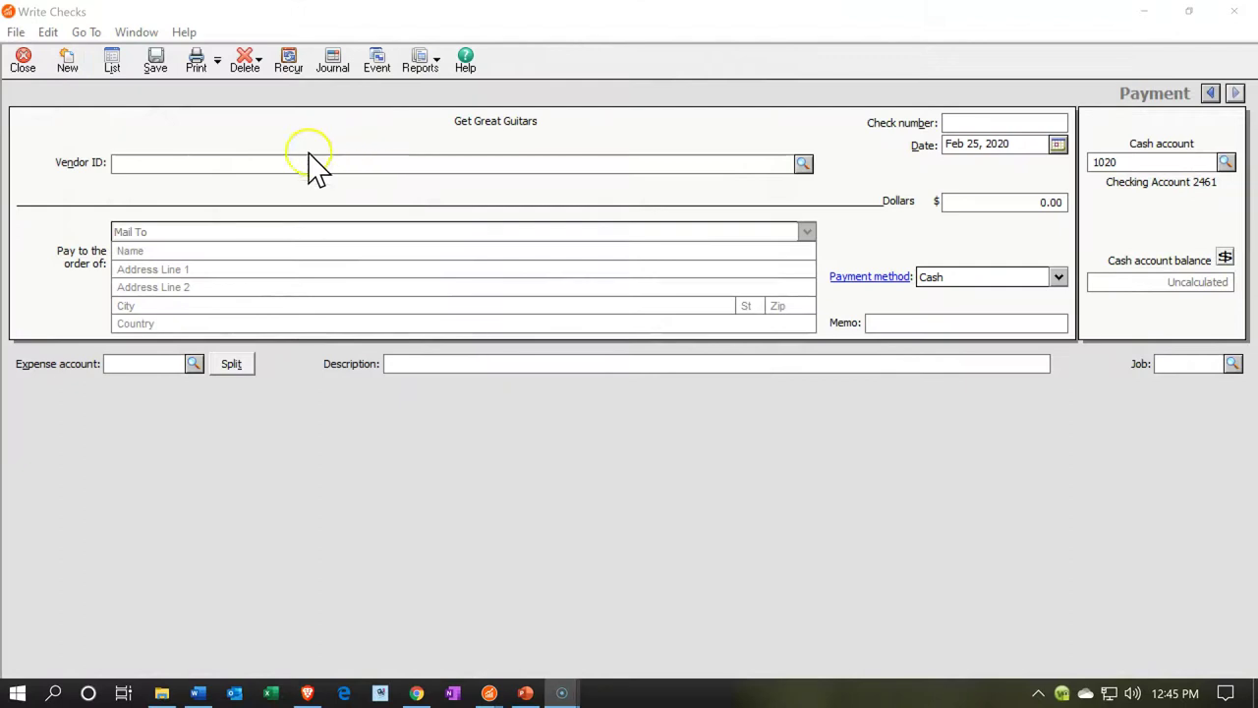
{"action": "left_click", "coordinate": [205, 161]}
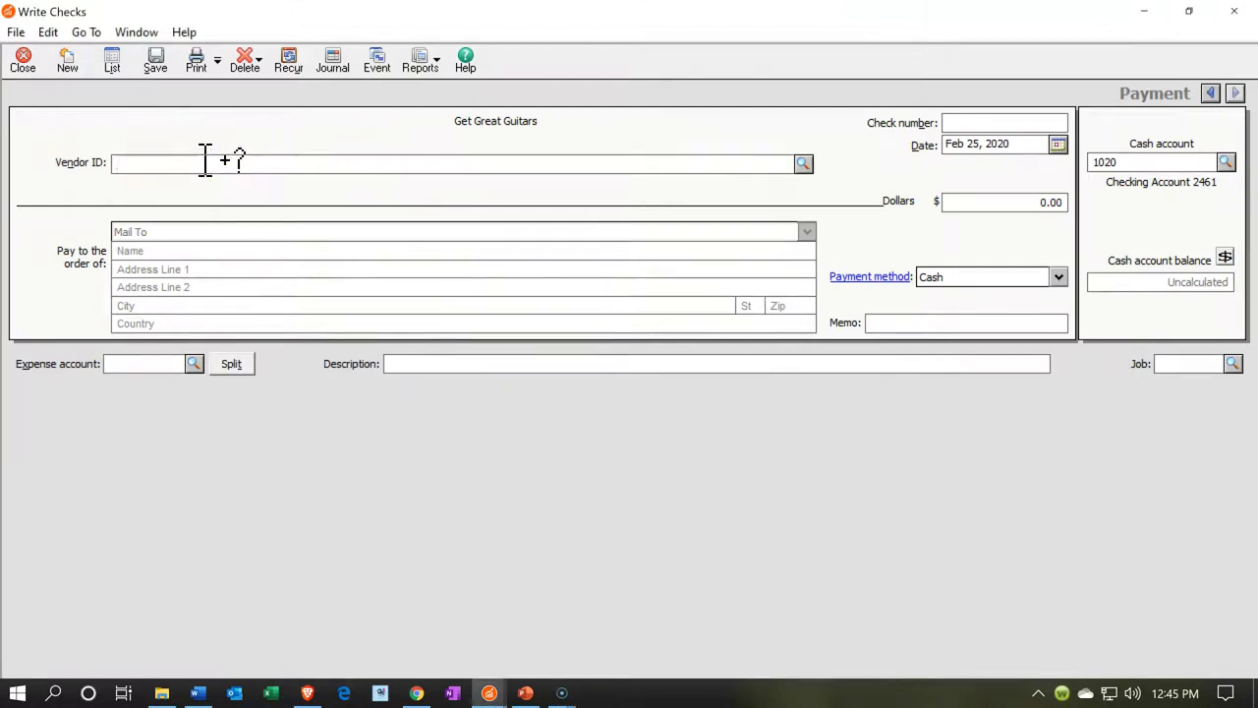
{"action": "type", "text": "Edison"}
{"action": "key", "text": "Tab"}
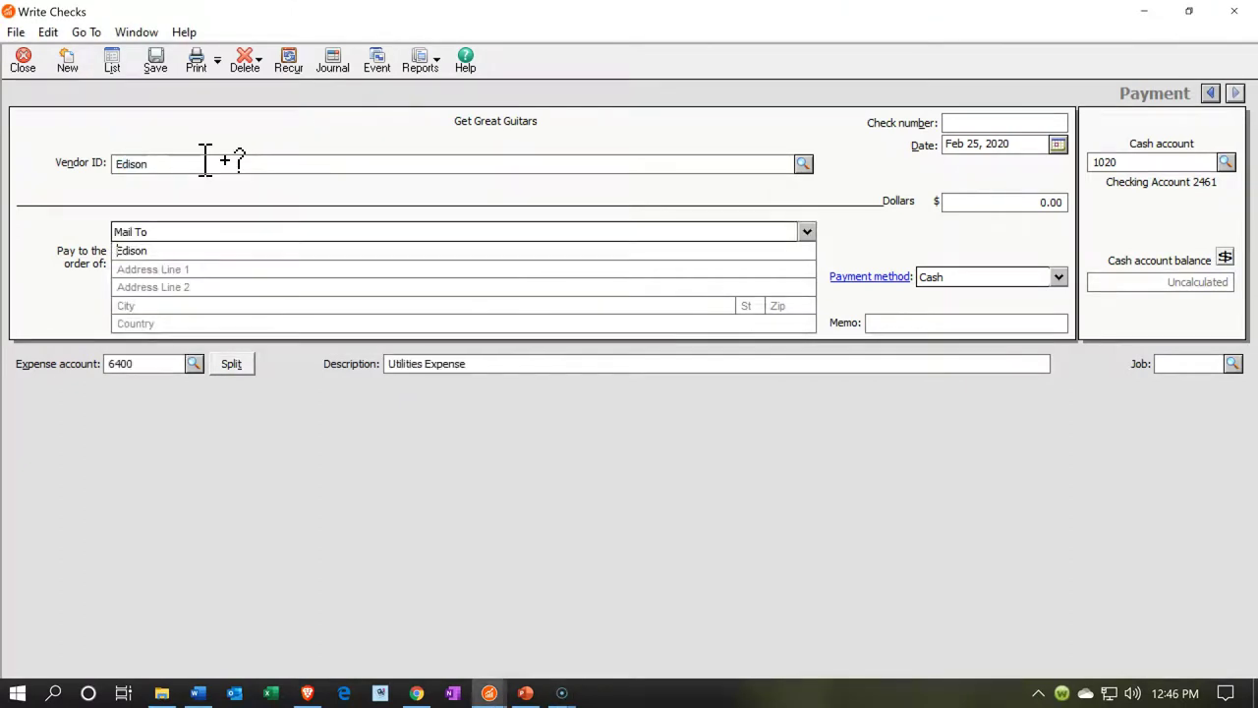
Step: Give the Edison check the number E8 and date it Jan 30, 2020
{"action": "key", "text": "Tab"}
{"action": "key", "text": "Tab"}
{"action": "key", "text": "Tab"}
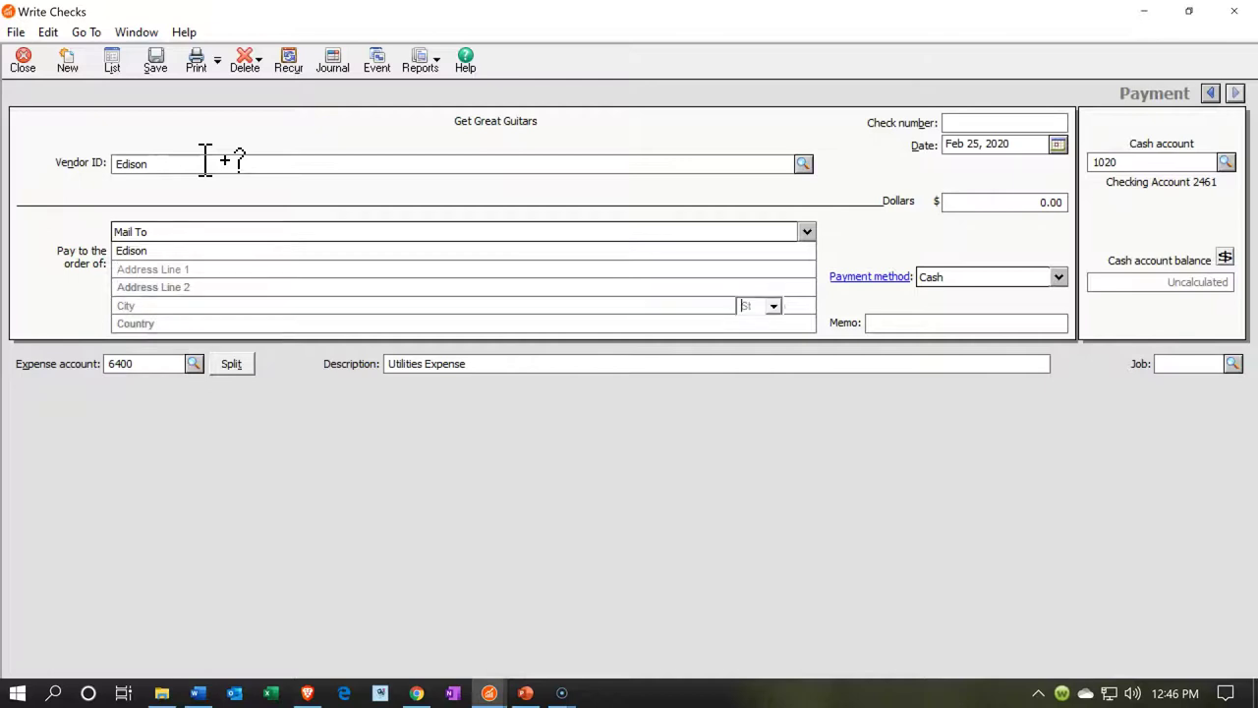
{"action": "key", "text": "Tab"}
{"action": "key", "text": "Tab"}
{"action": "key", "text": "Tab"}
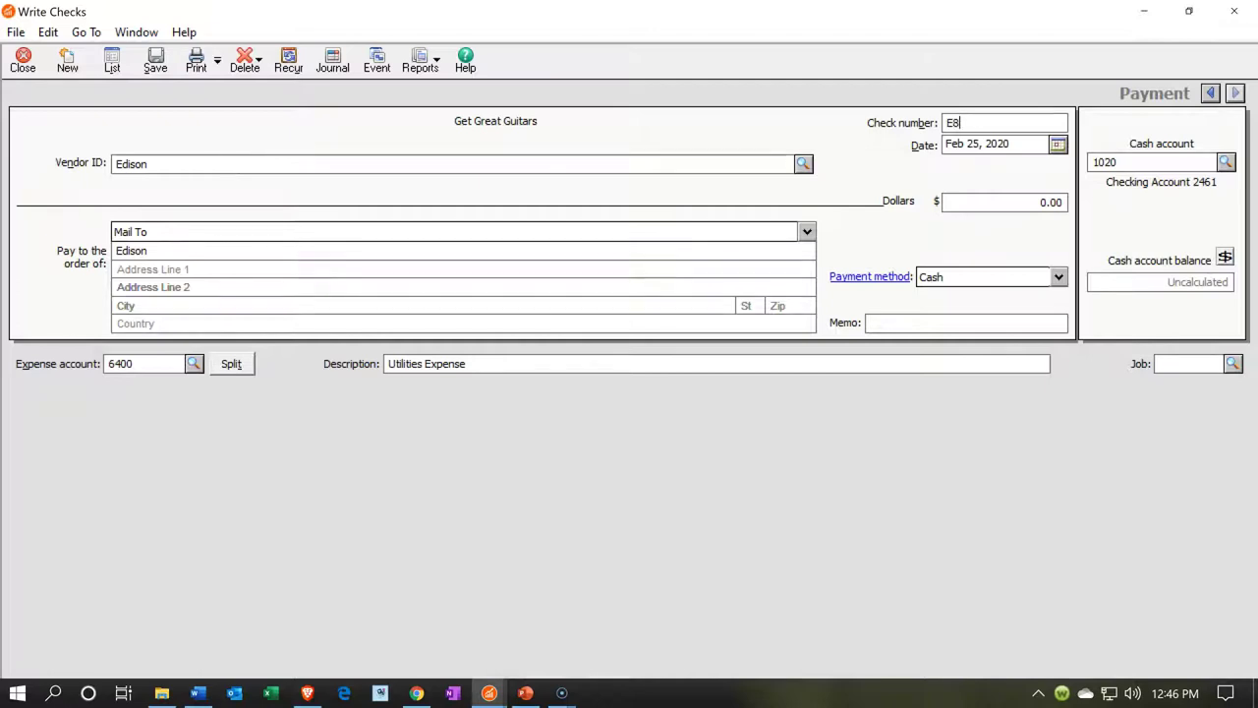
{"action": "type", "text": "E8"}
{"action": "key", "text": "Tab"}
{"action": "type", "text": "0130"}
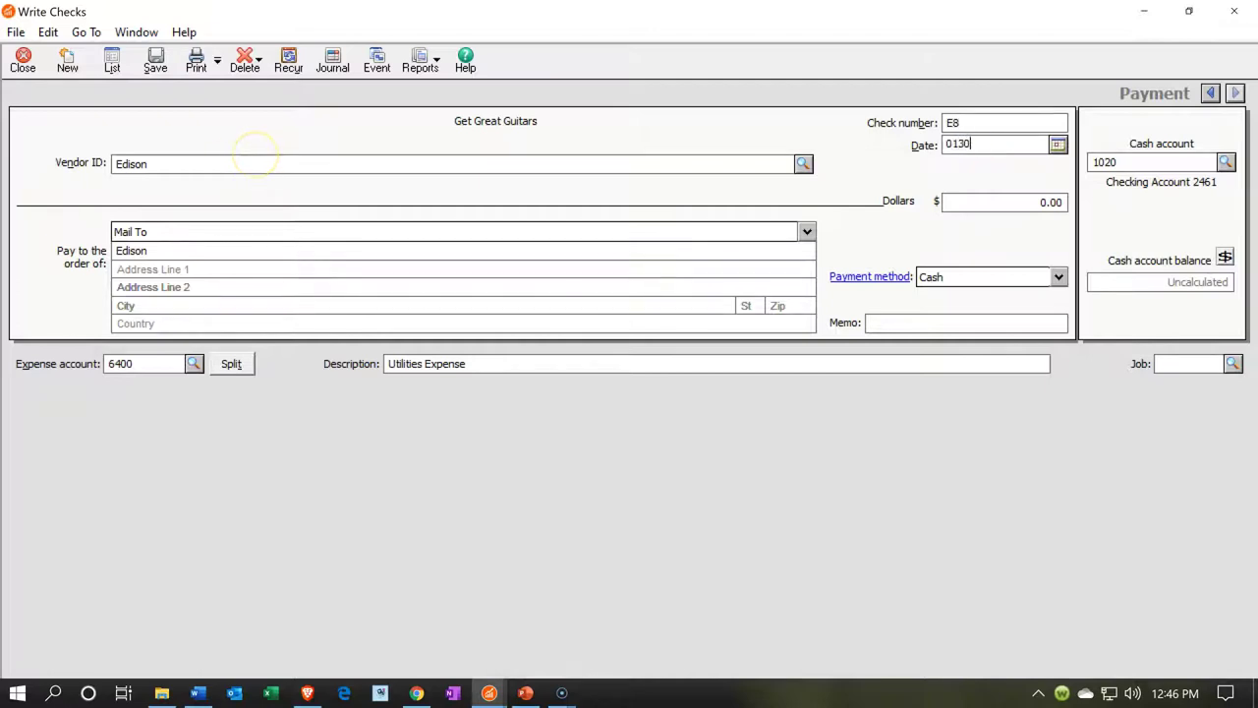
{"action": "type", "text": "20"}
{"action": "key", "text": "Tab"}
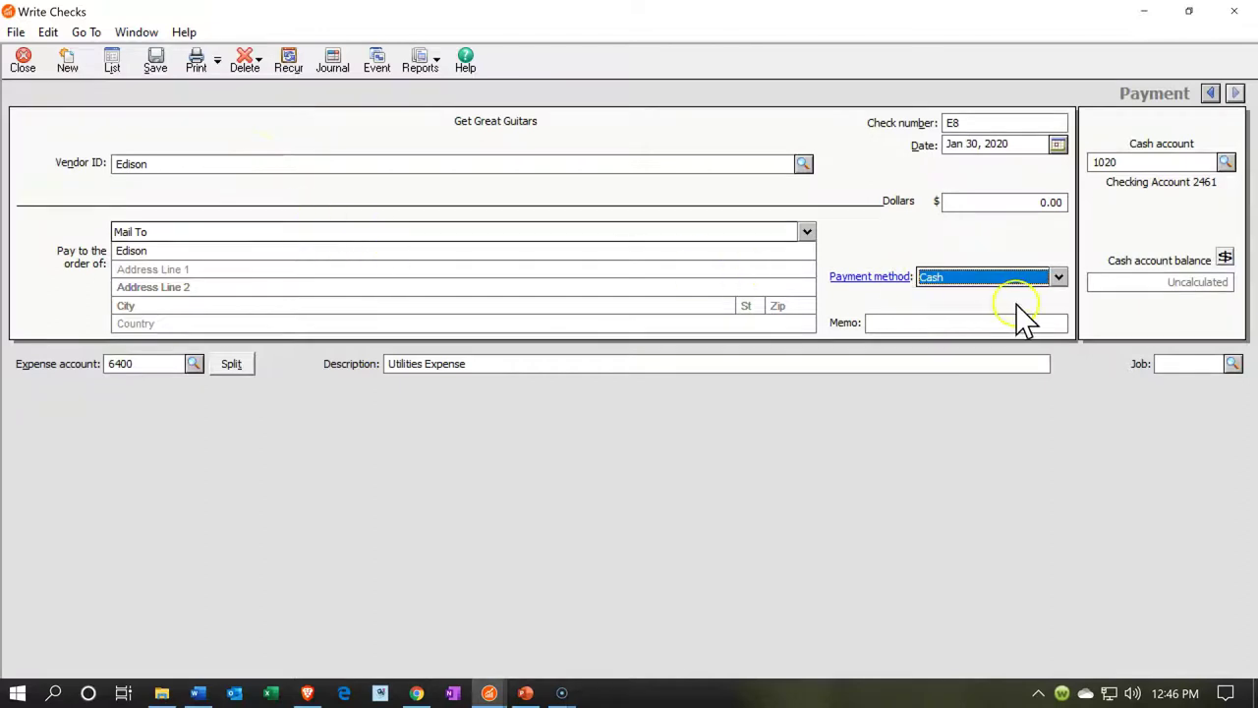
Step: Set the Edison check's dollar amount to 620.00
{"action": "left_click", "coordinate": [1048, 202]}
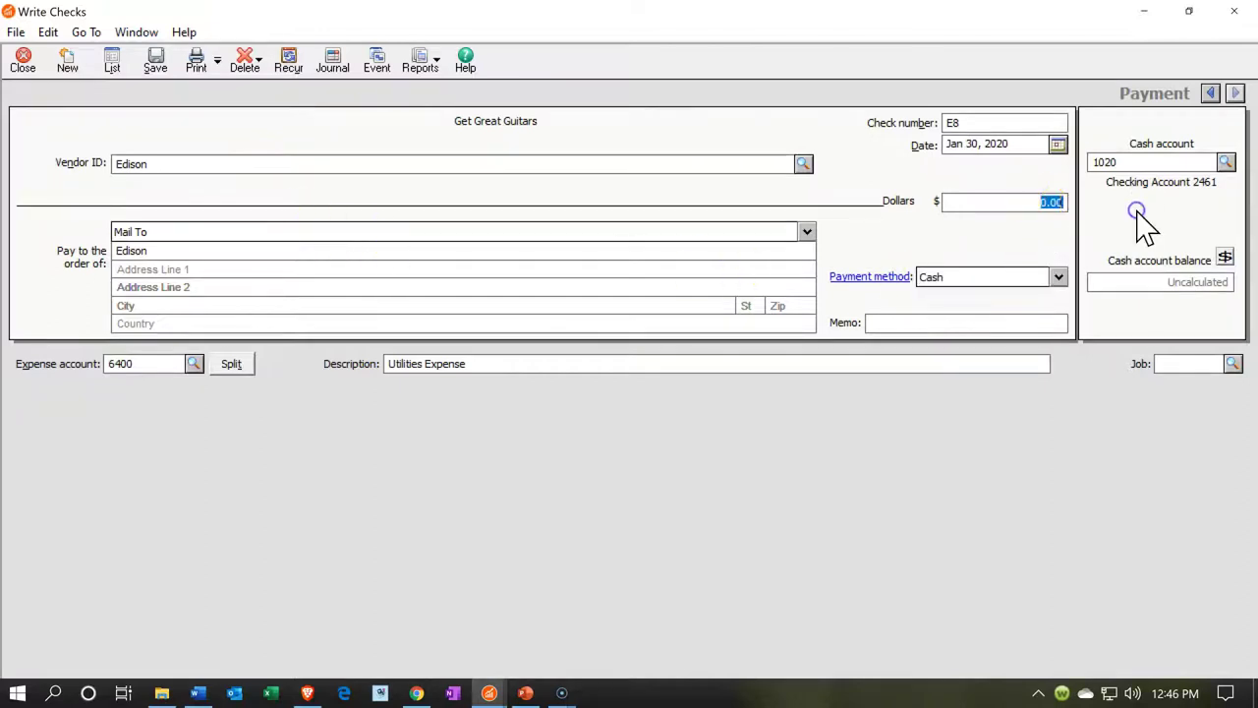
{"action": "type", "text": "620"}
{"action": "key", "text": "Tab"}
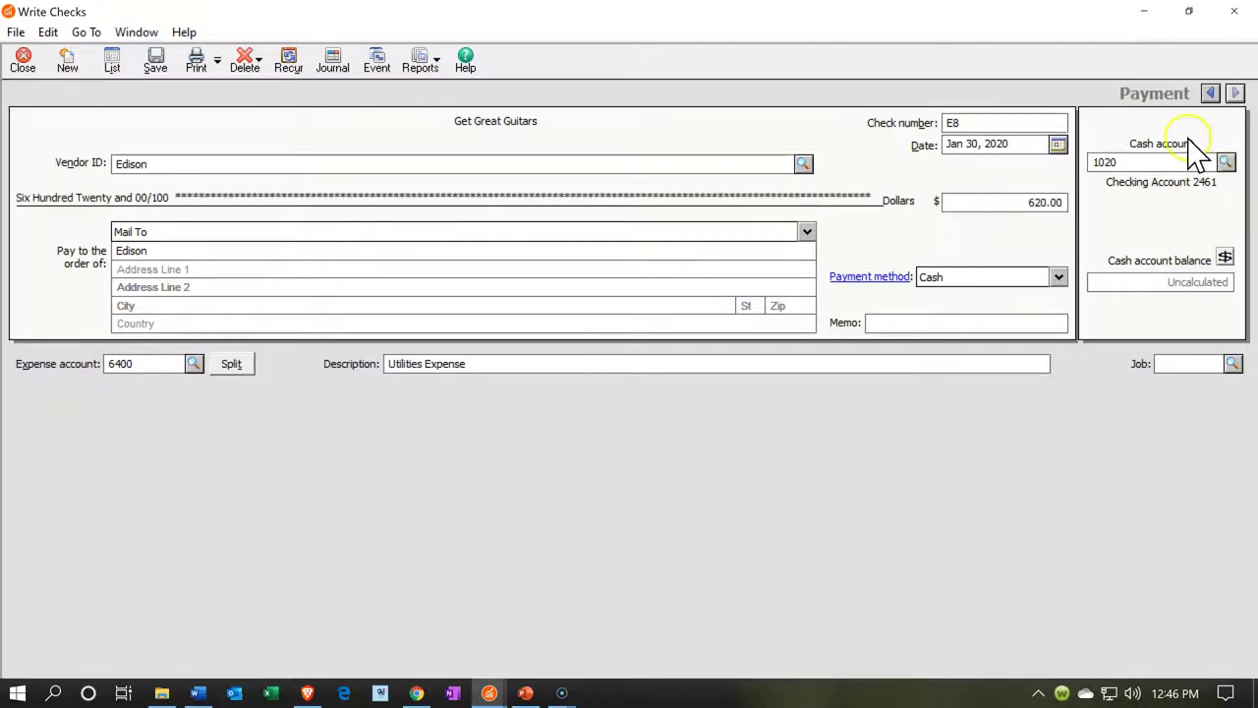
Step: Check the cash account and expense account selections on the Edison check against their account lookup lists
{"action": "left_click", "coordinate": [1225, 161]}
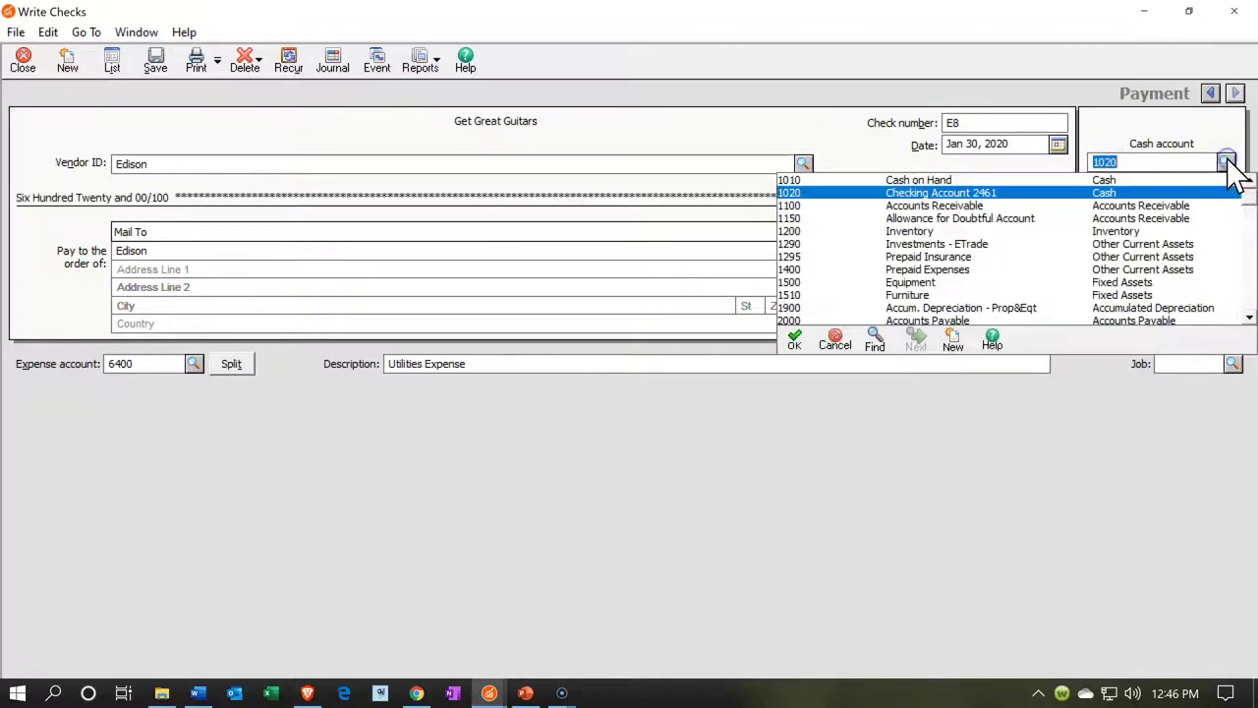
{"action": "left_click", "coordinate": [1226, 161]}
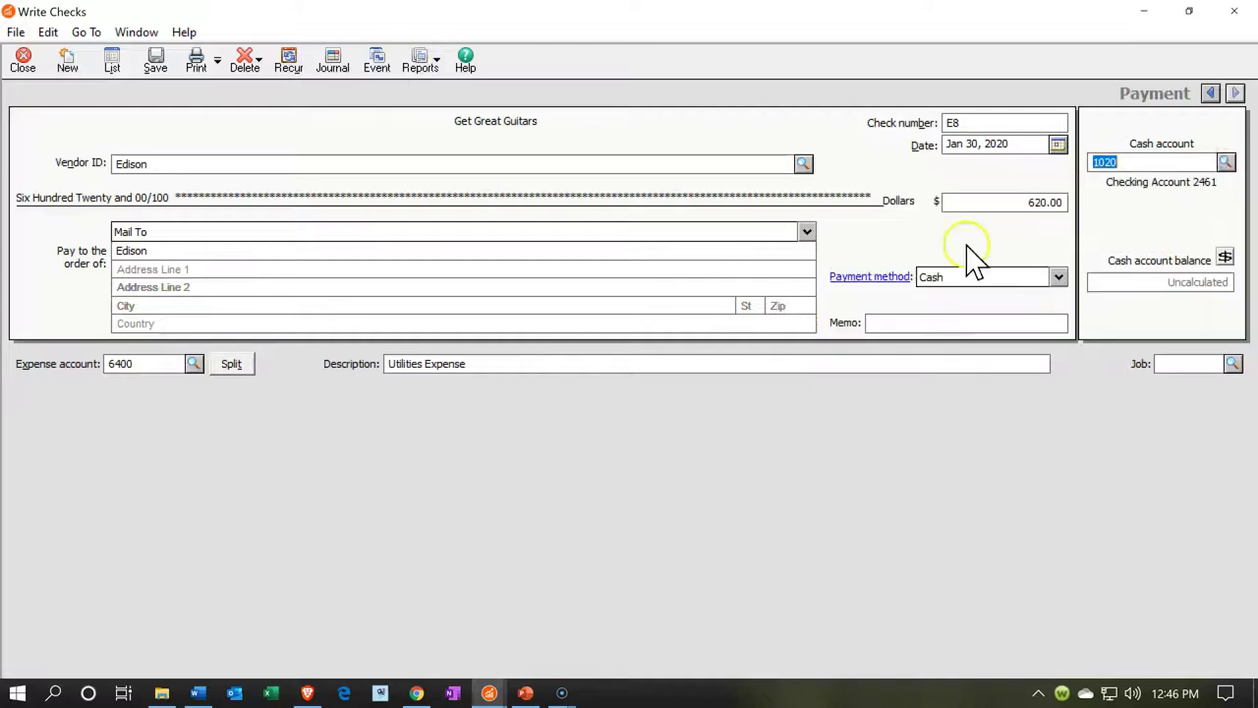
{"action": "left_click", "coordinate": [196, 363]}
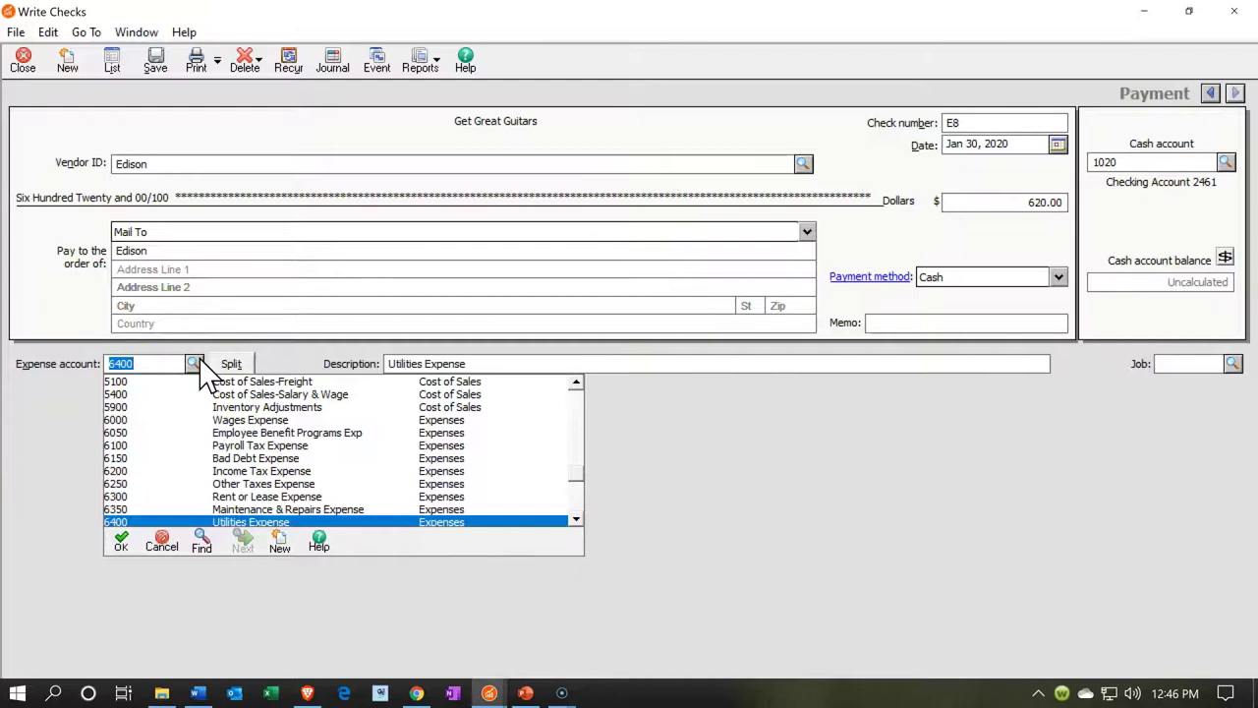
{"action": "left_click", "coordinate": [198, 362]}
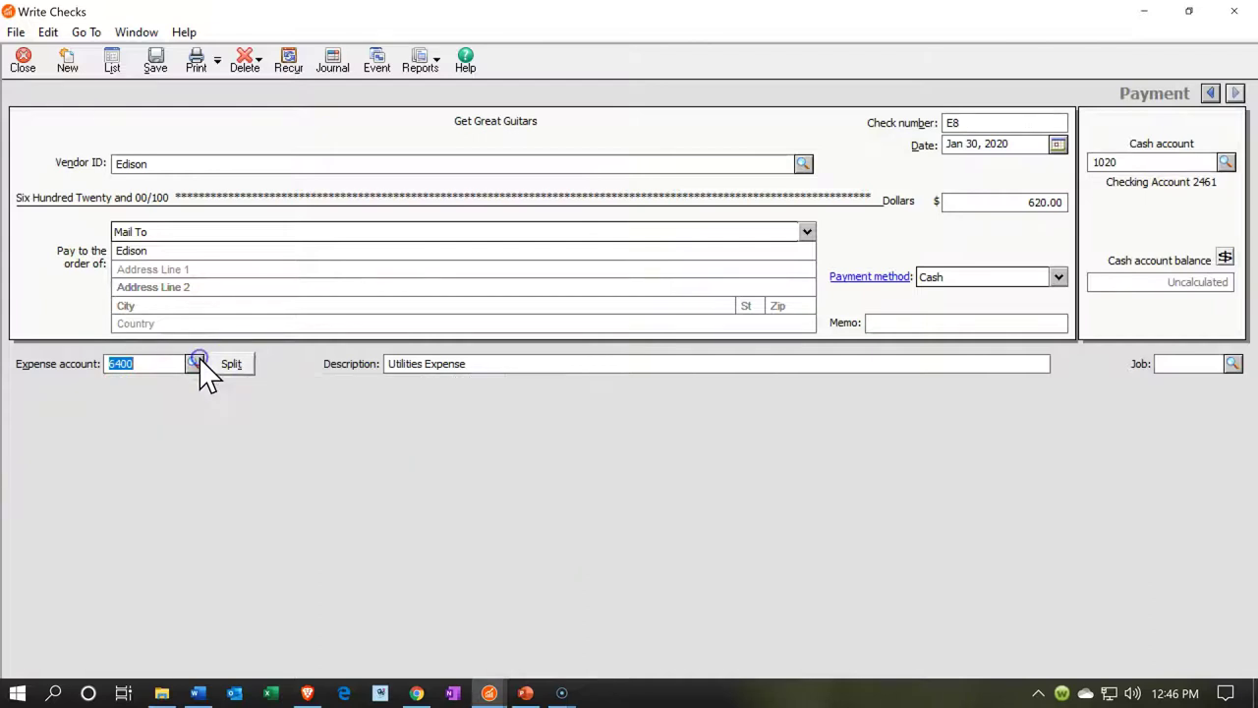
{"action": "left_click", "coordinate": [205, 469]}
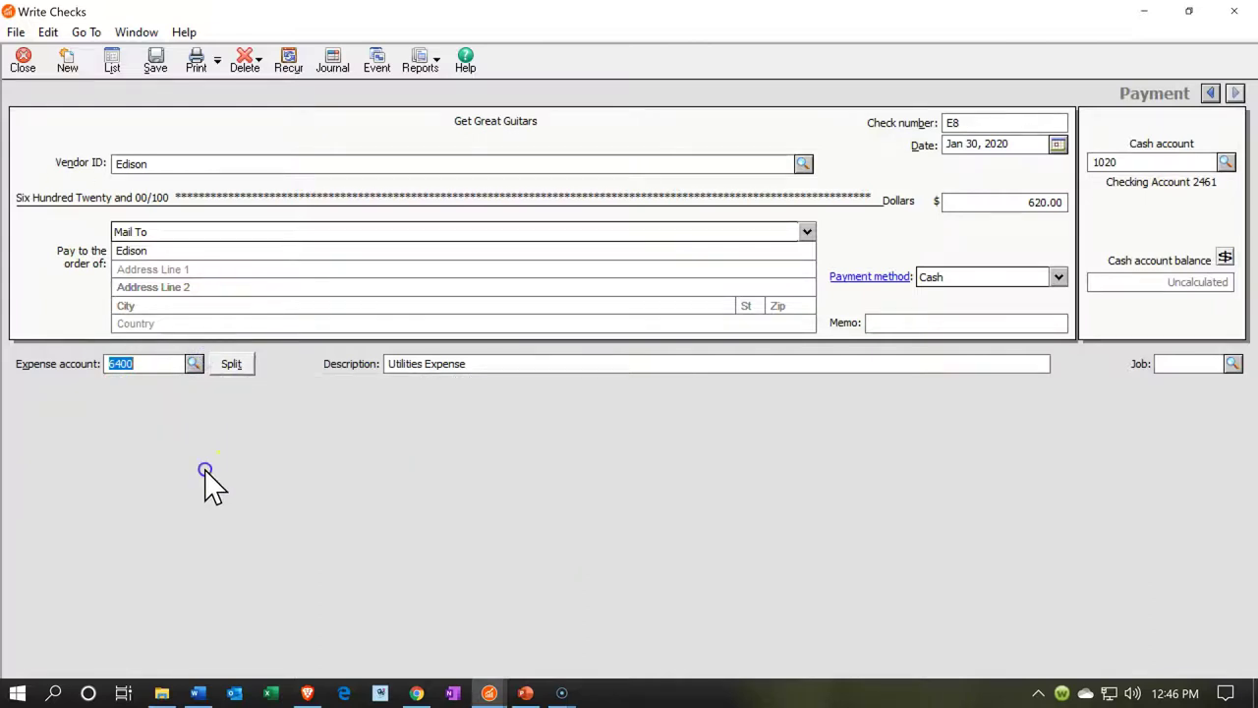
Step: Save the Edison check despite its date being outside the current period, and close the check window
{"action": "left_click", "coordinate": [157, 67]}
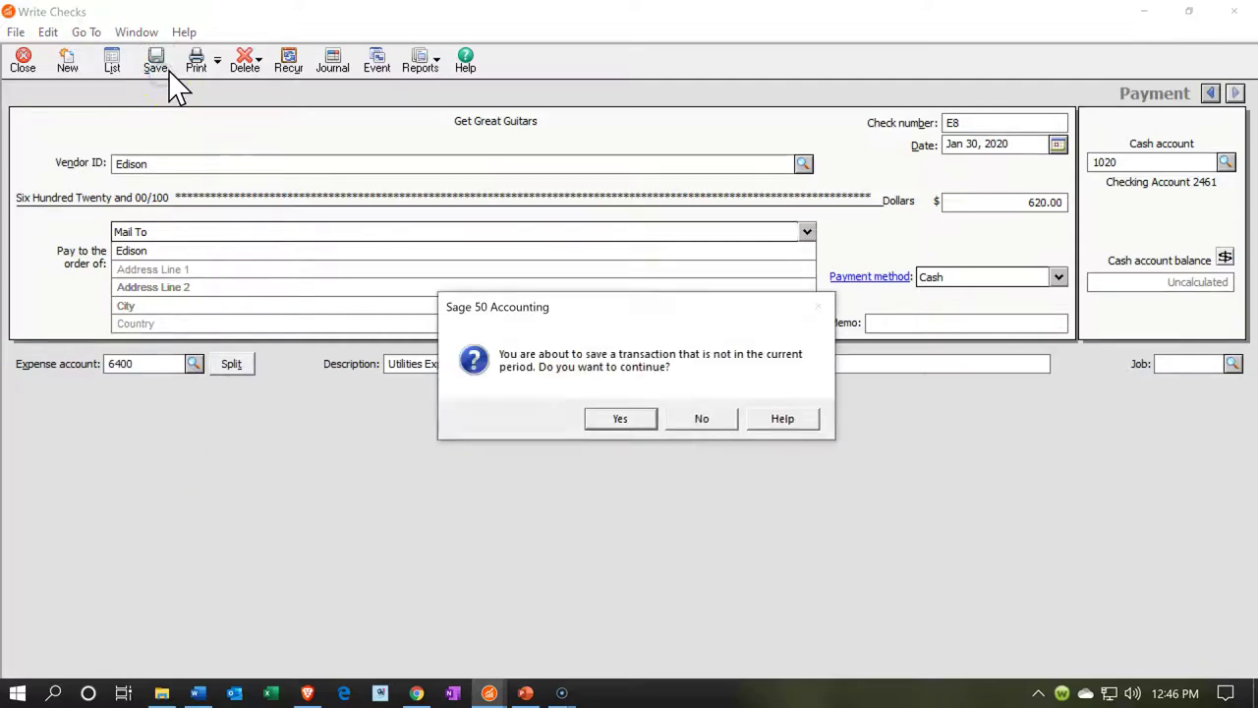
{"action": "left_click", "coordinate": [616, 416]}
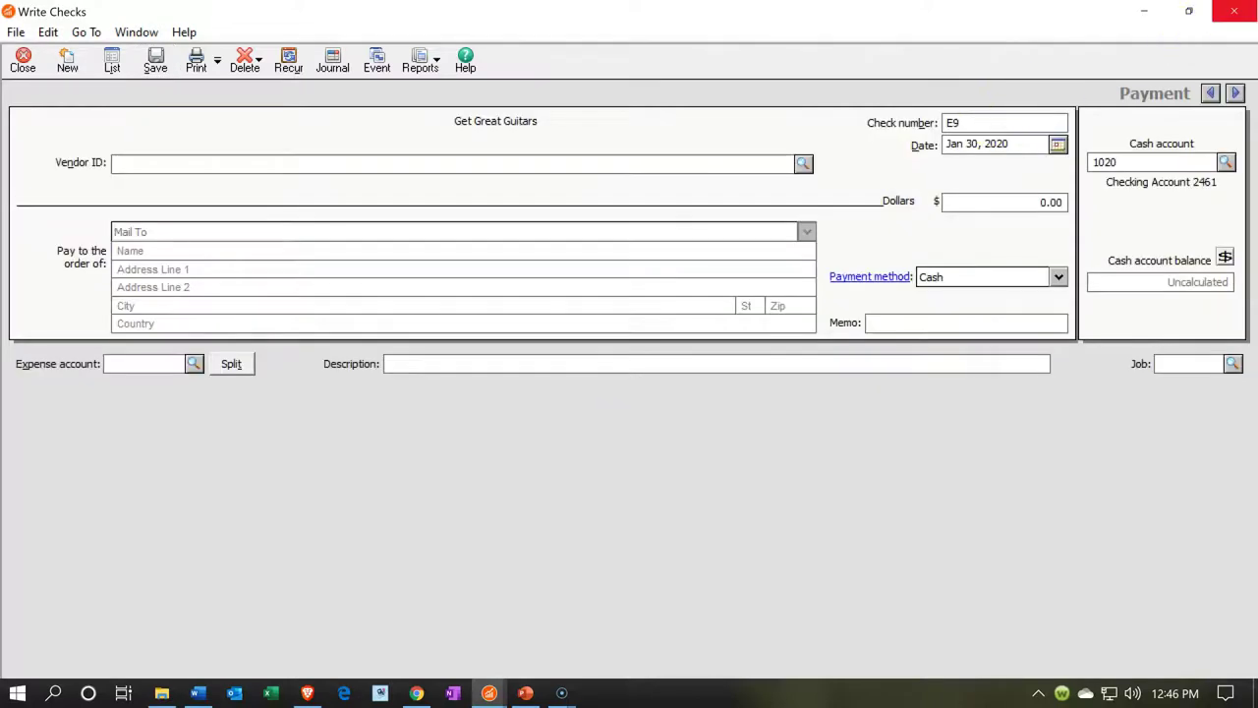
{"action": "left_click", "coordinate": [1234, 11]}
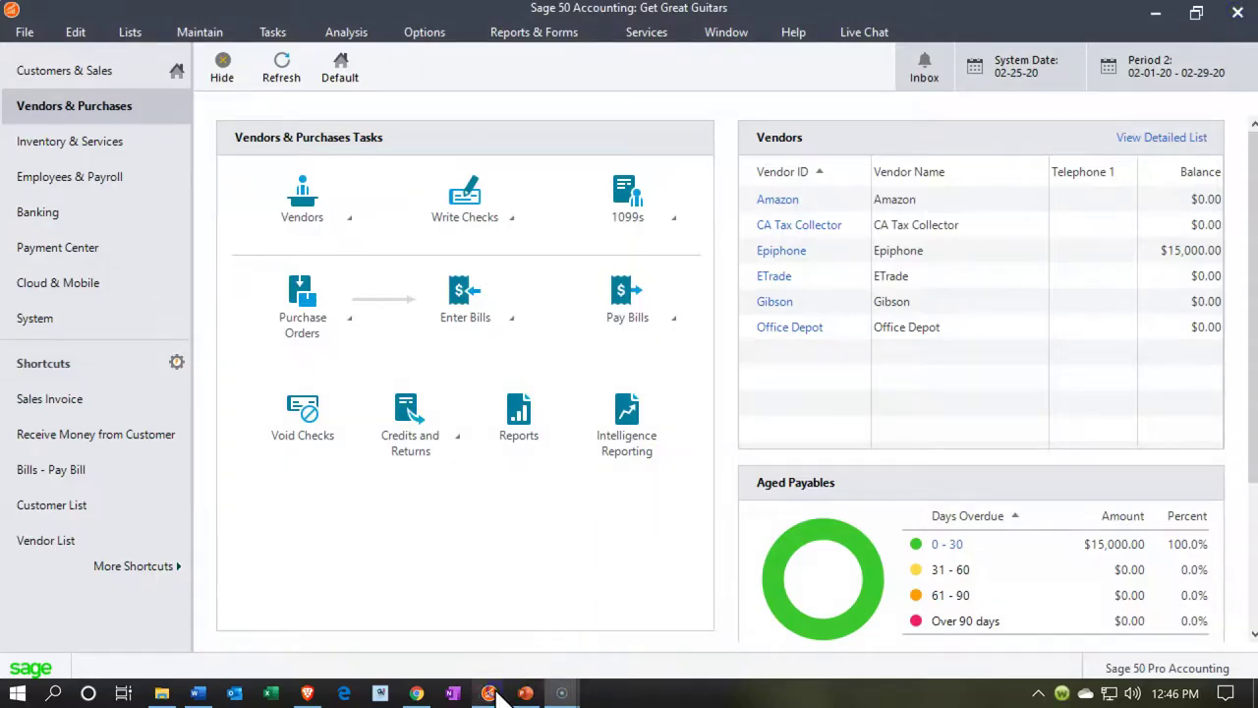
Step: Refresh the Balance Sheet and examine the Edison payment in the checking account's general ledger detail
{"action": "mouse_move", "coordinate": [497, 695]}
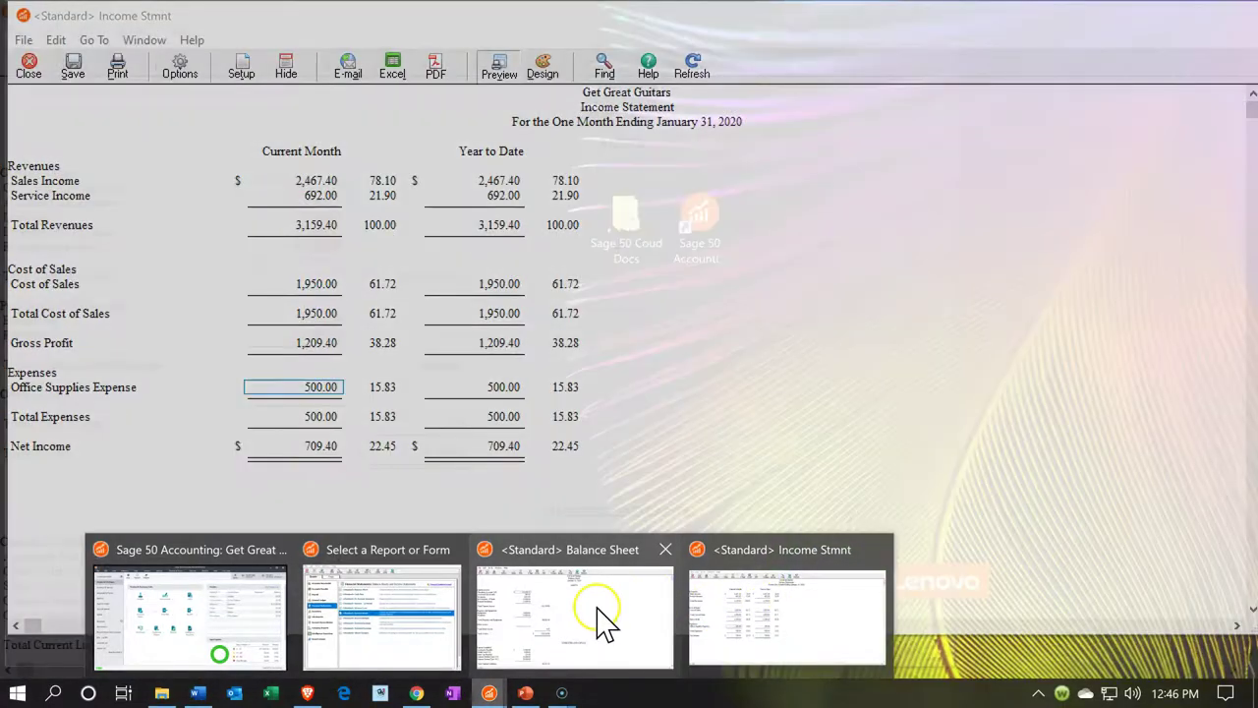
{"action": "left_click", "coordinate": [599, 614]}
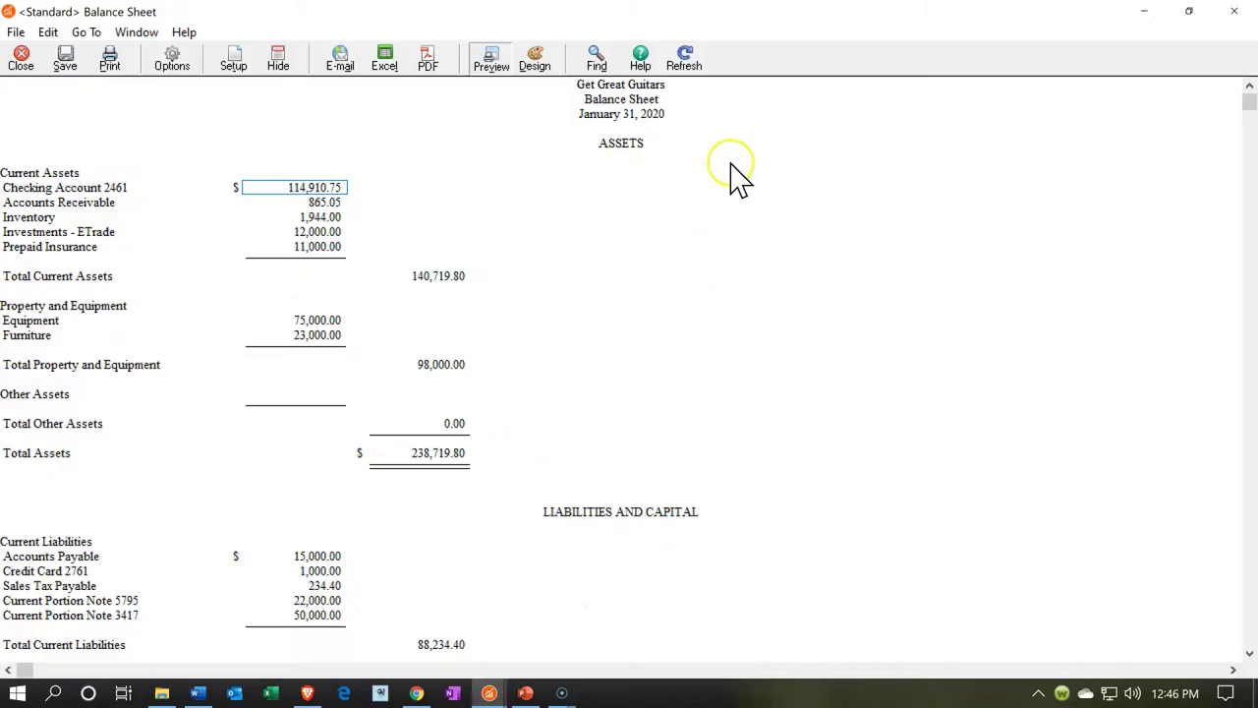
{"action": "left_click", "coordinate": [684, 59]}
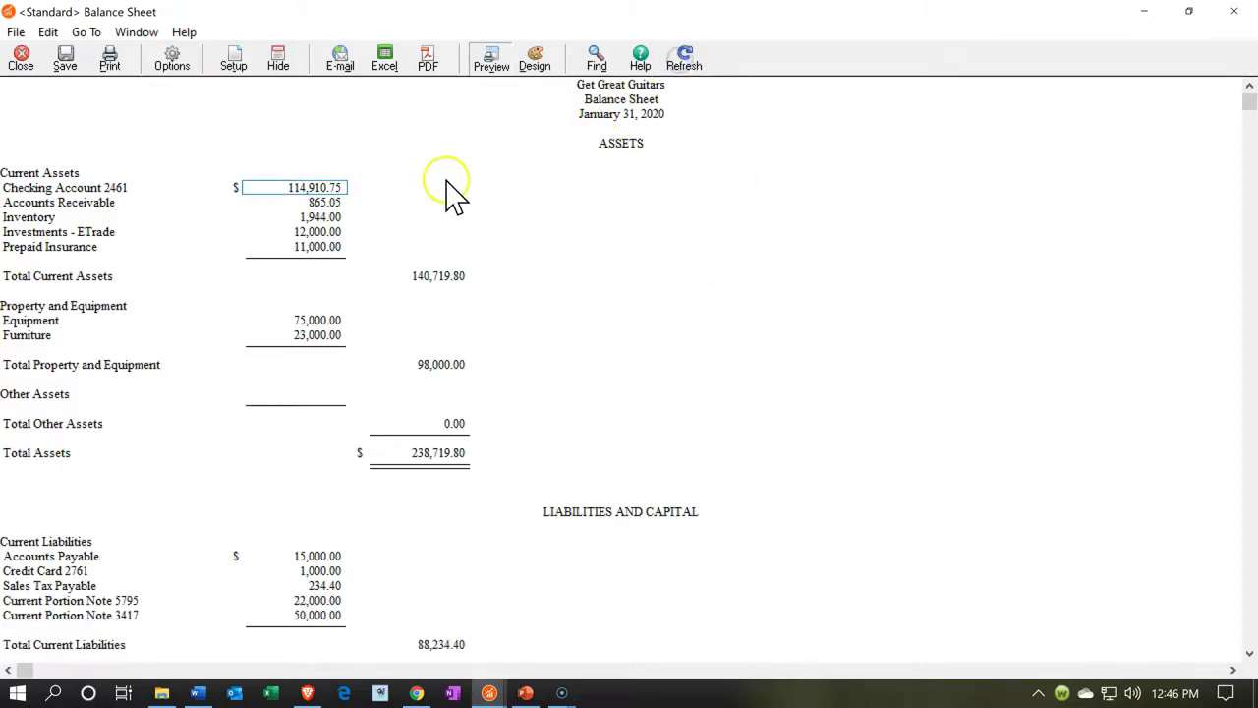
{"action": "double_click", "coordinate": [310, 187]}
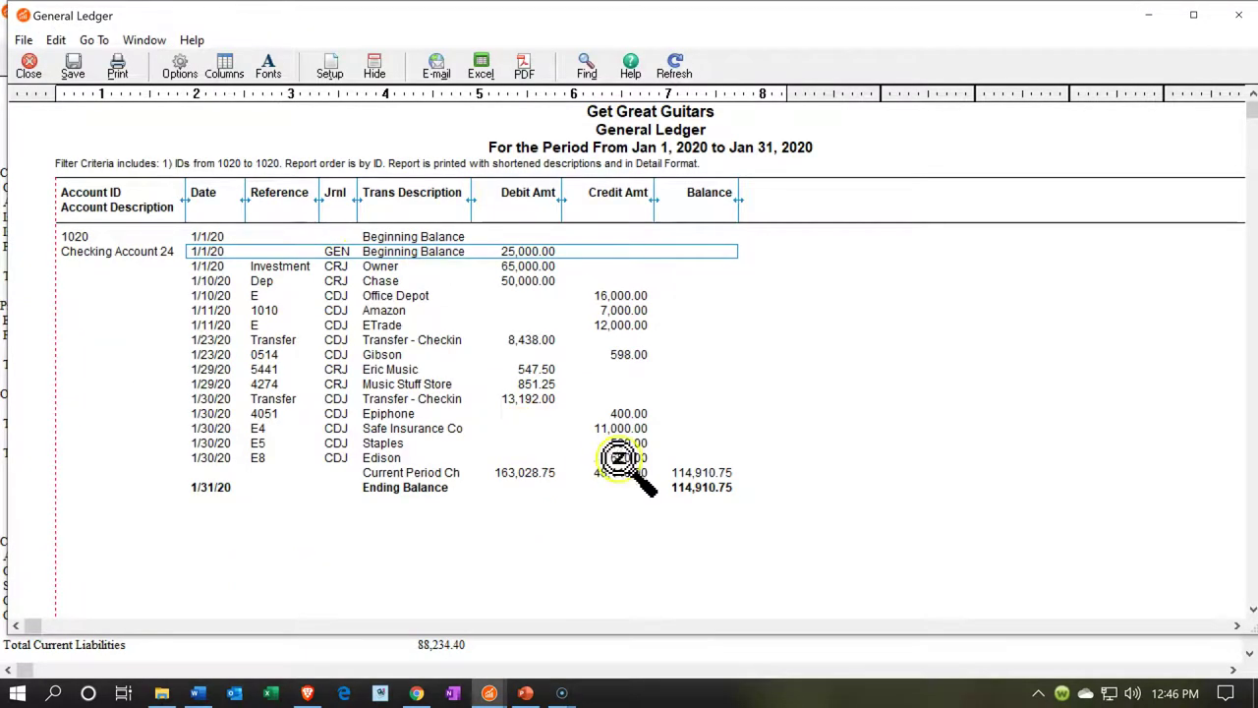
{"action": "left_click", "coordinate": [619, 444]}
{"action": "left_click", "coordinate": [616, 457]}
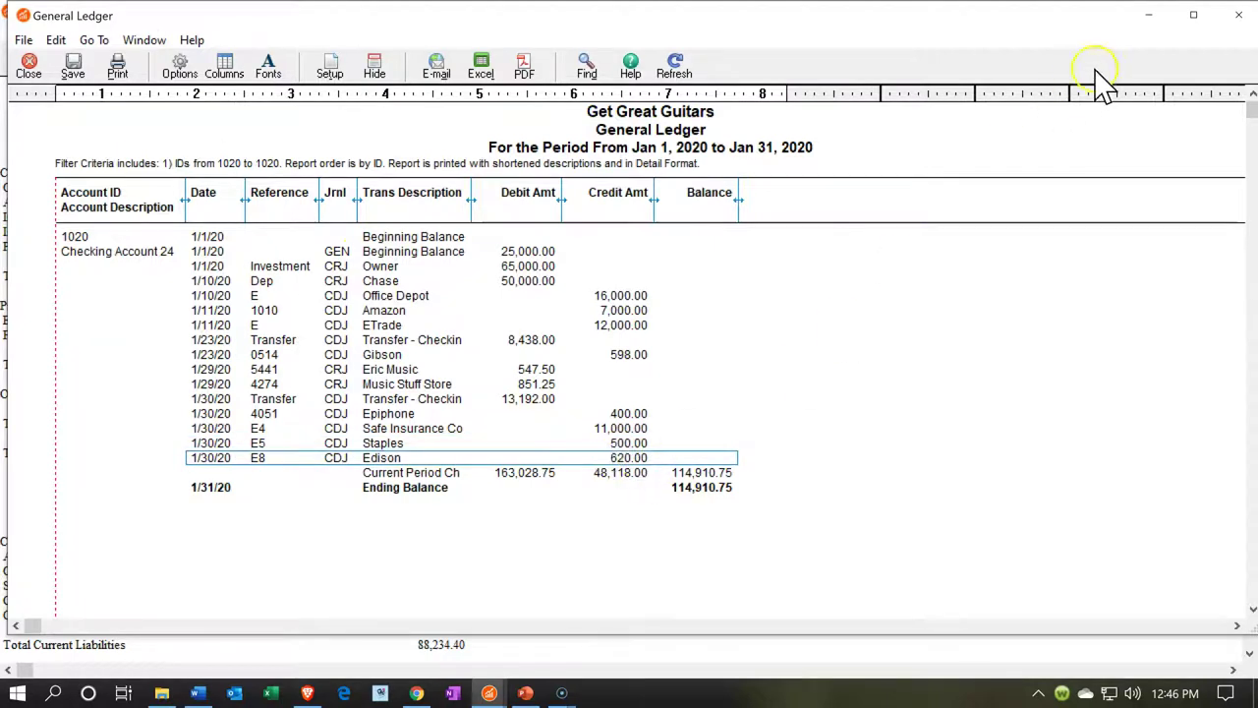
{"action": "left_click", "coordinate": [1239, 15]}
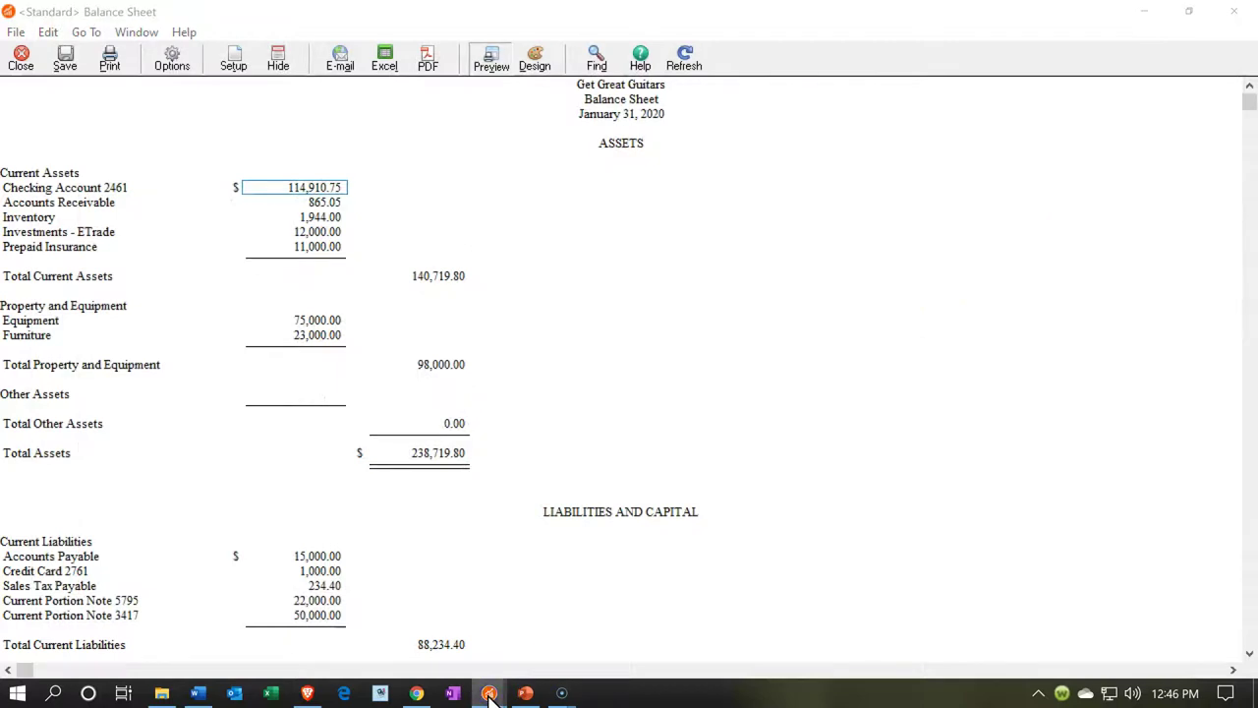
Step: Refresh the Income Statement and examine the current month's Utilities Expense
{"action": "mouse_move", "coordinate": [489, 696]}
{"action": "left_click", "coordinate": [752, 613]}
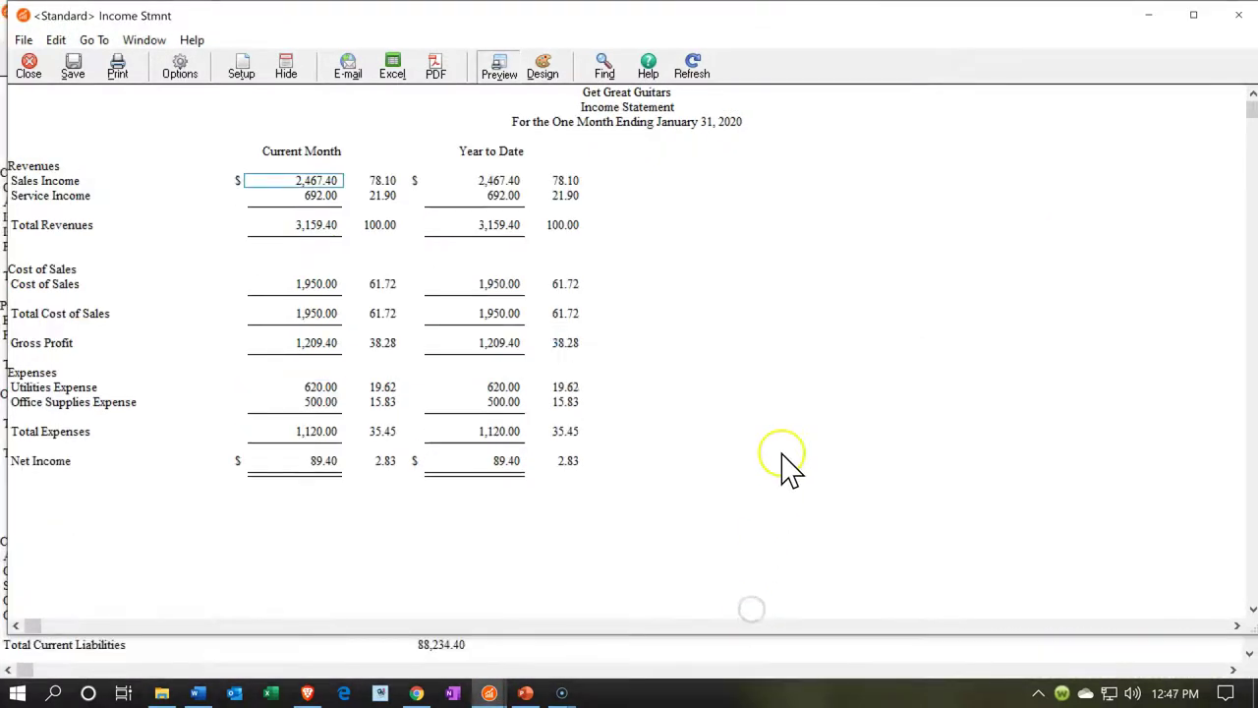
{"action": "left_click", "coordinate": [692, 64]}
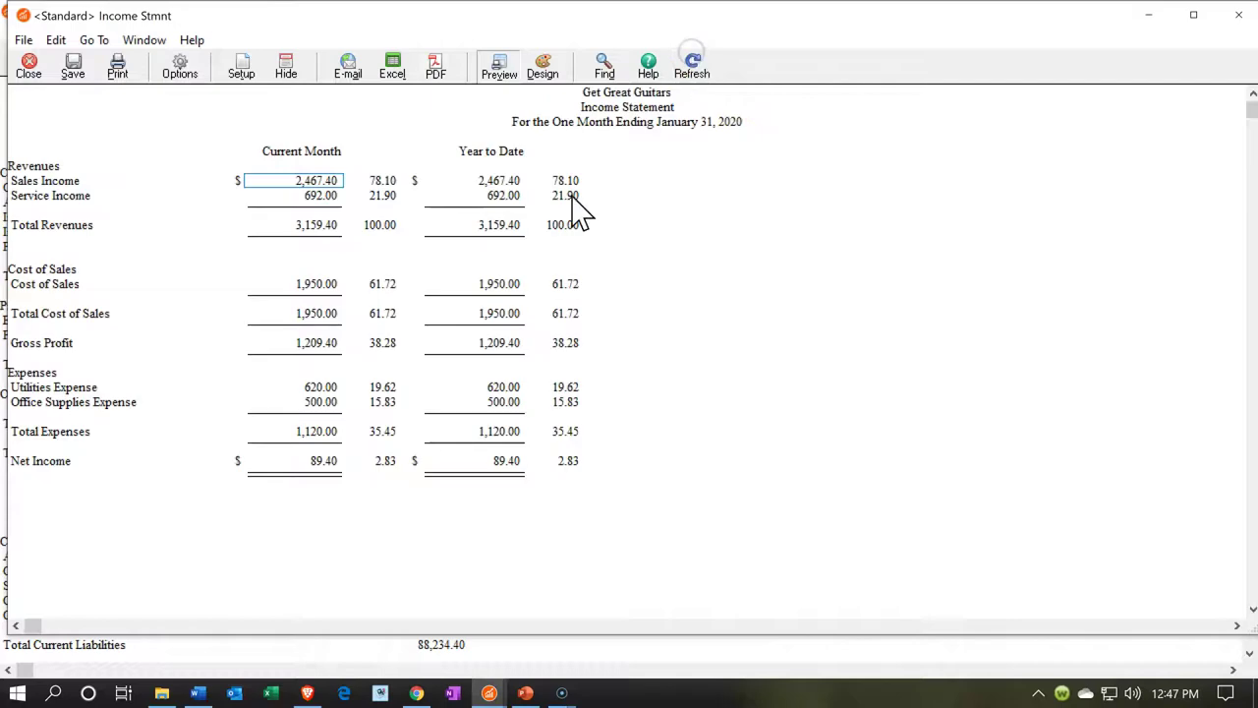
{"action": "left_click", "coordinate": [343, 389]}
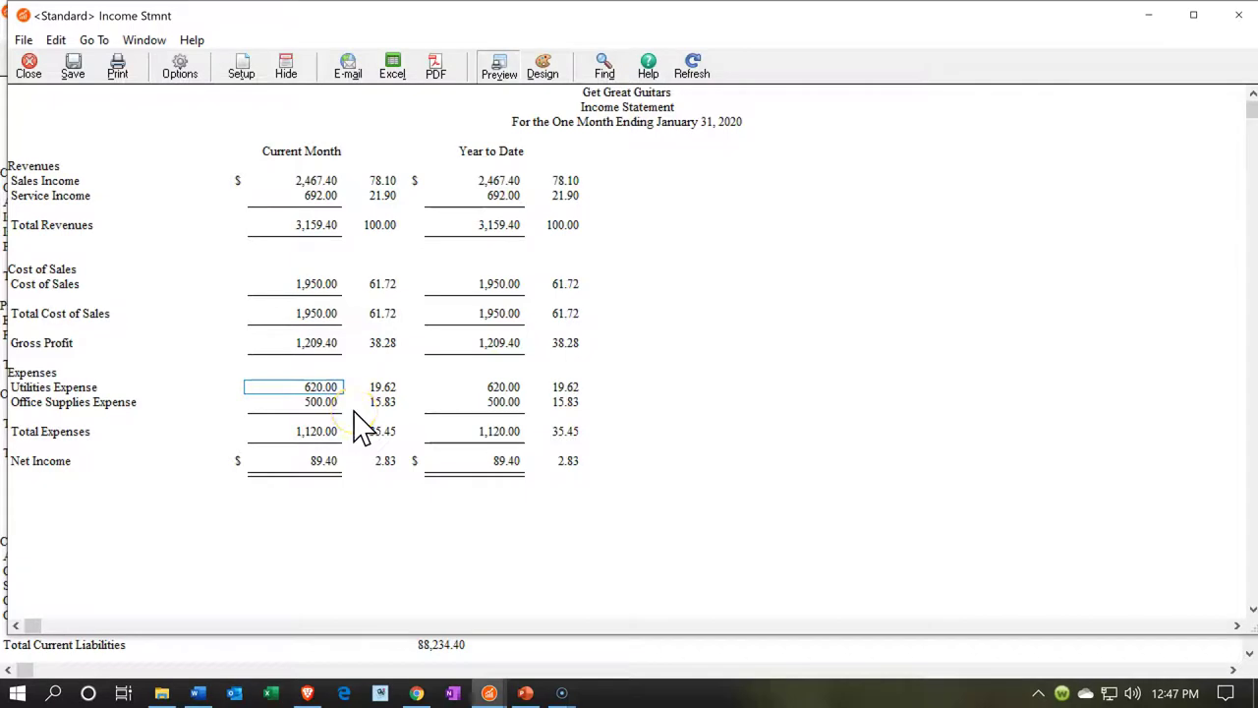
{"action": "left_click", "coordinate": [384, 563]}
Step: Go back to the Vendors & Purchases tasks and open a new blank check for the next payment
{"action": "left_click", "coordinate": [489, 693]}
{"action": "left_click", "coordinate": [189, 592]}
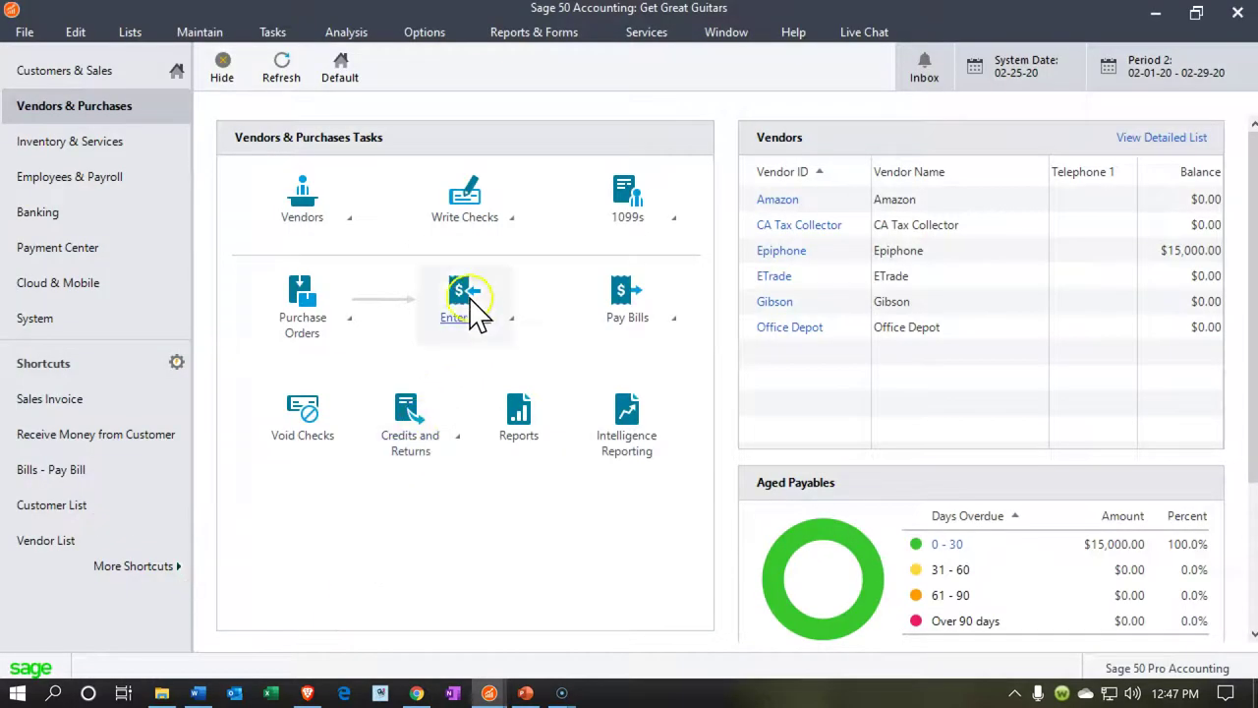
{"action": "left_click", "coordinate": [501, 234]}
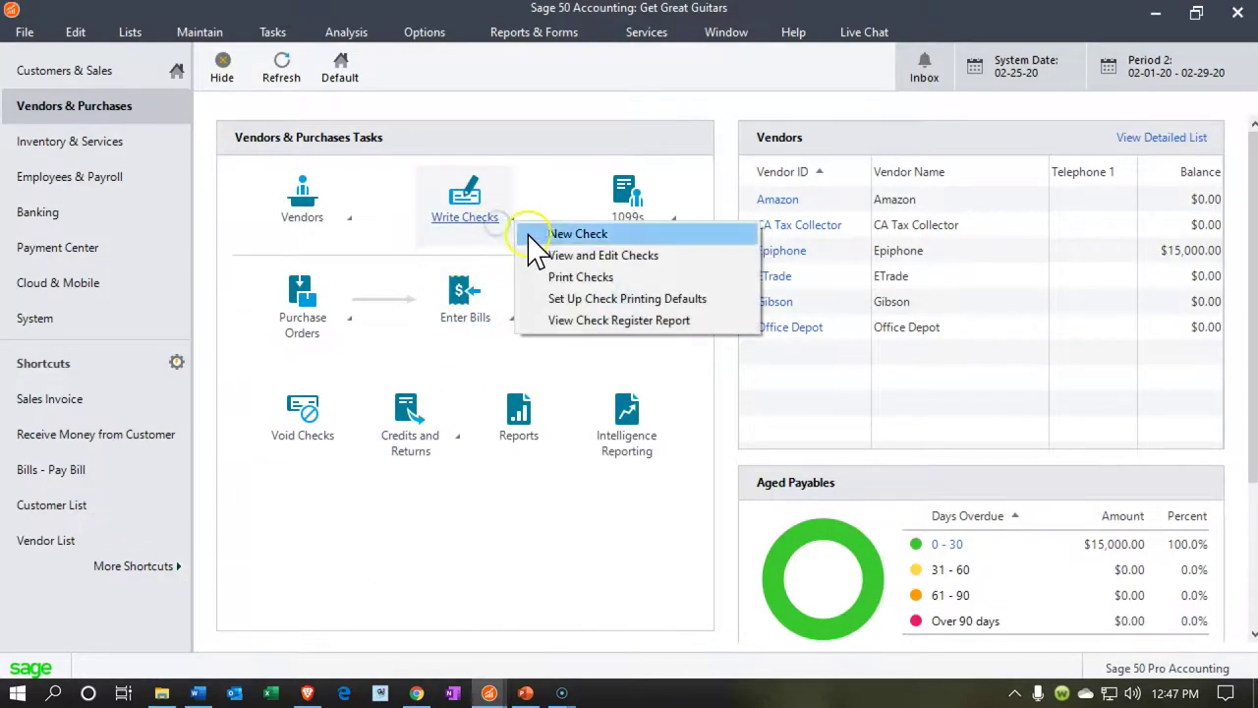
{"action": "left_click", "coordinate": [531, 238]}
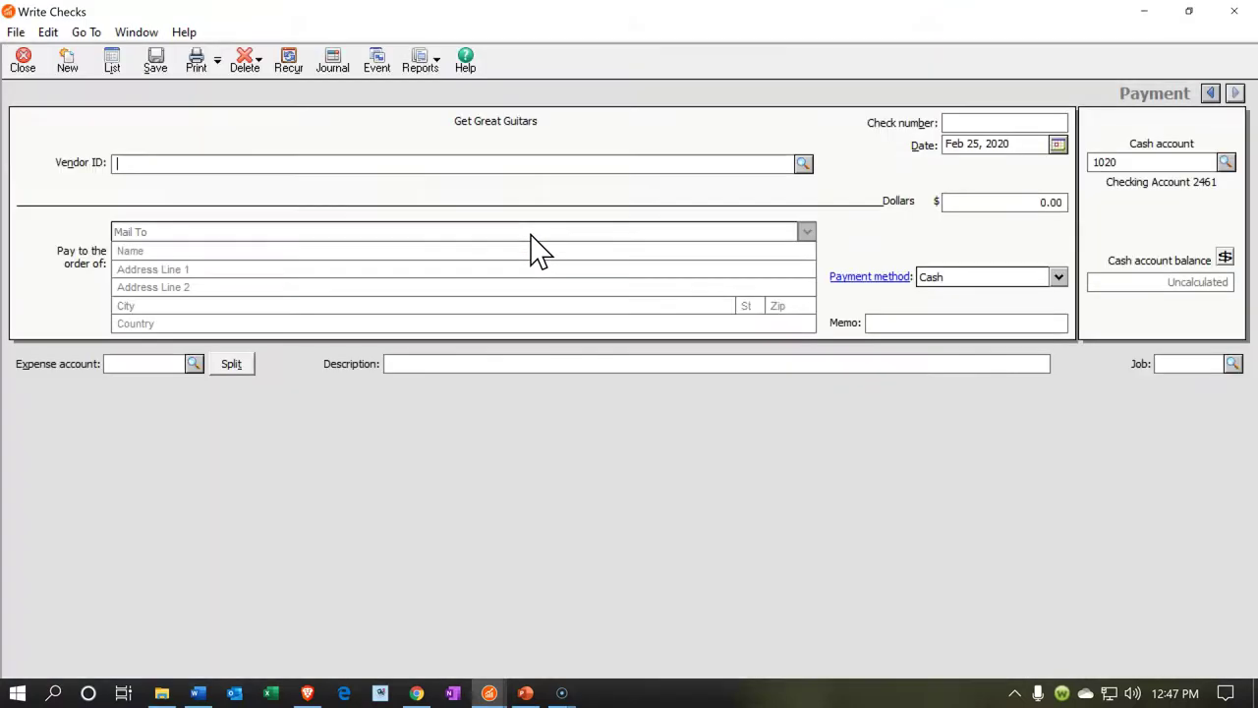
Step: Create a new vendor record from the check, entering Verizon as both the vendor ID and the name
{"action": "left_click", "coordinate": [803, 163]}
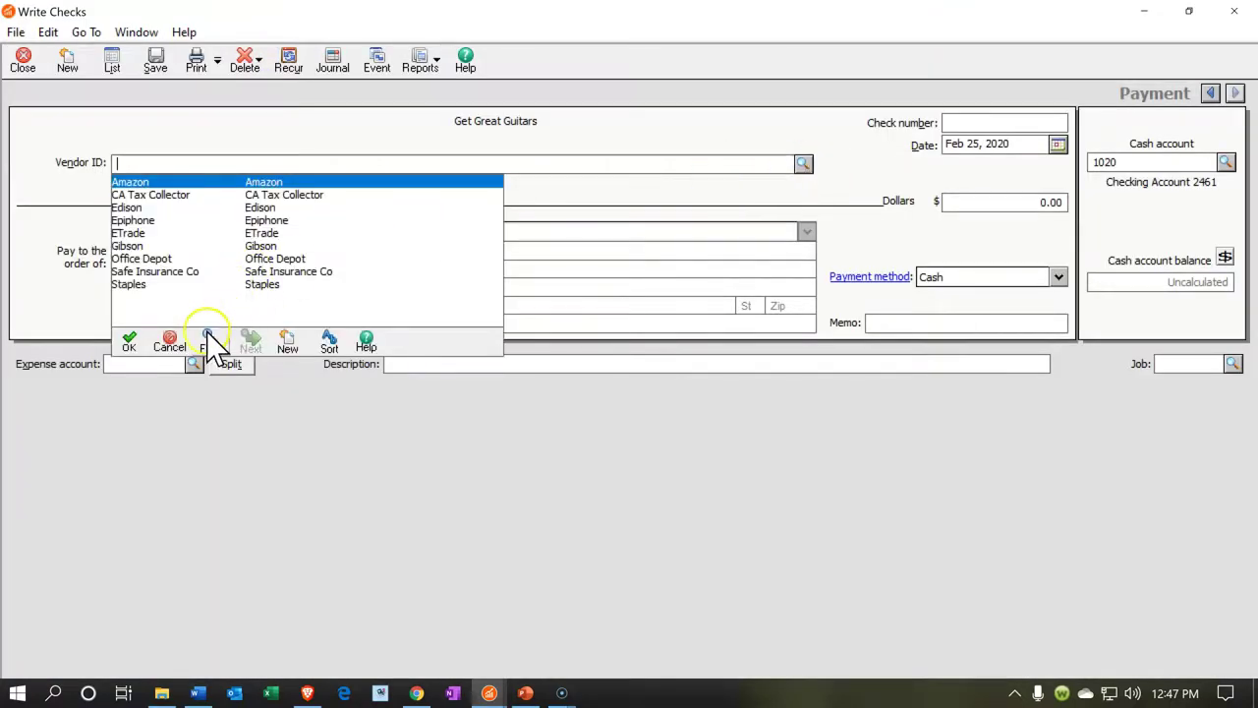
{"action": "left_click", "coordinate": [282, 346]}
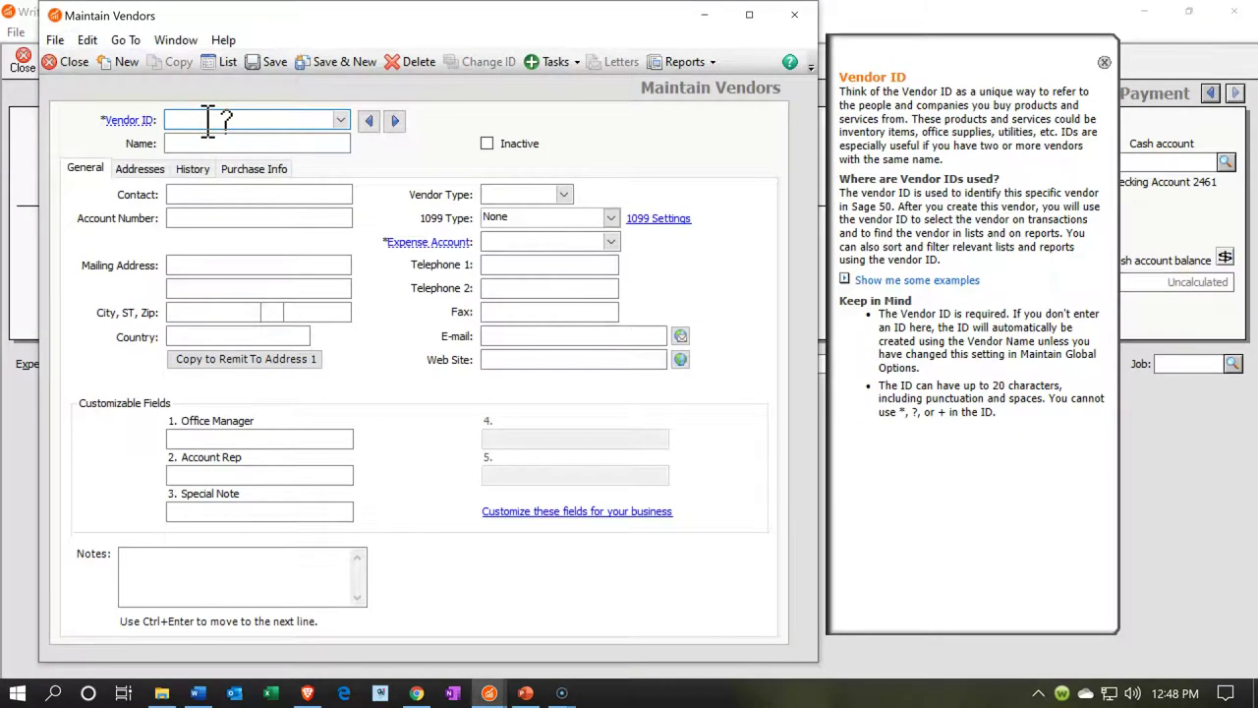
{"action": "type", "text": "Verizon"}
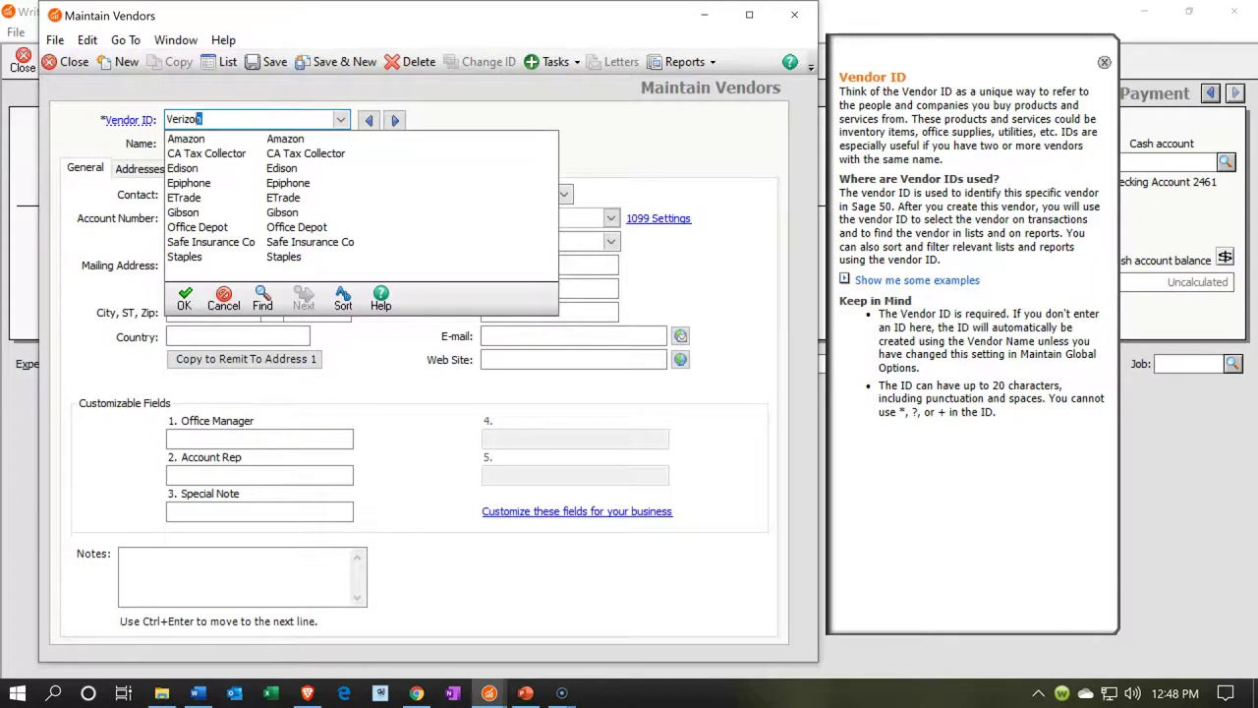
{"action": "key", "text": "Tab"}
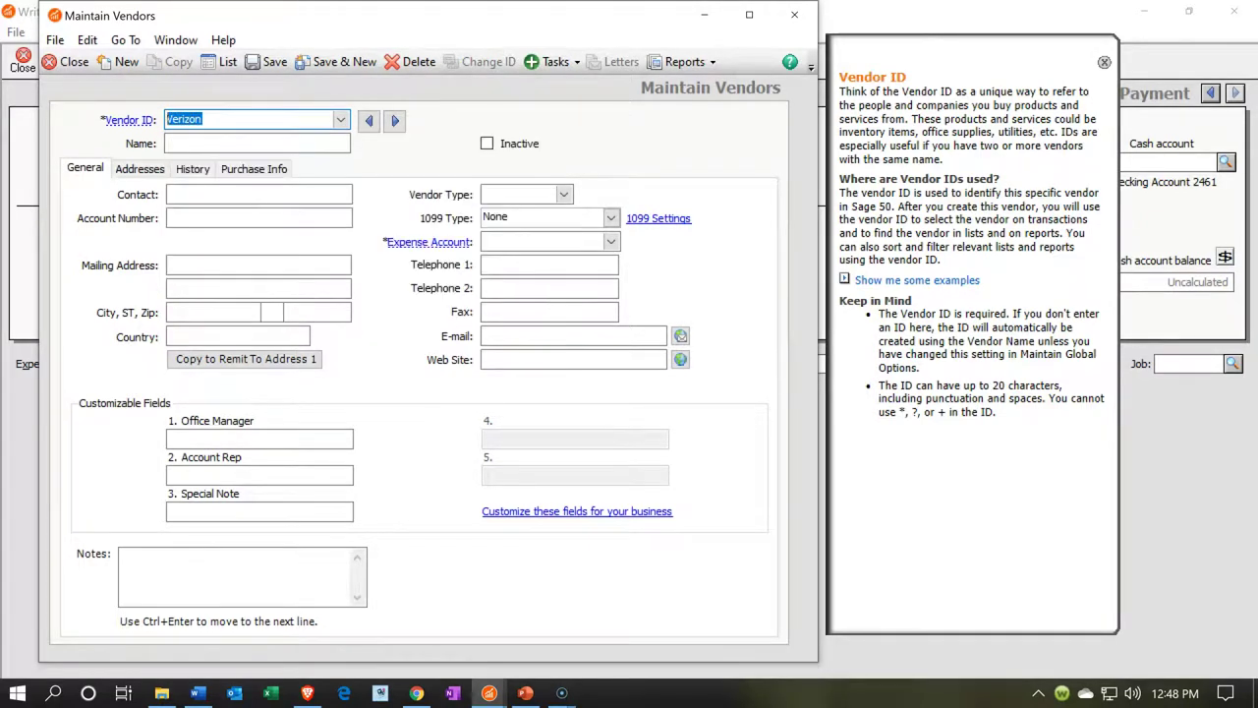
{"action": "type", "text": "Verizon"}
Step: Set Verizon's expense account to 6500 Telephone Expense, then save and close the vendor record
{"action": "left_click", "coordinate": [571, 243]}
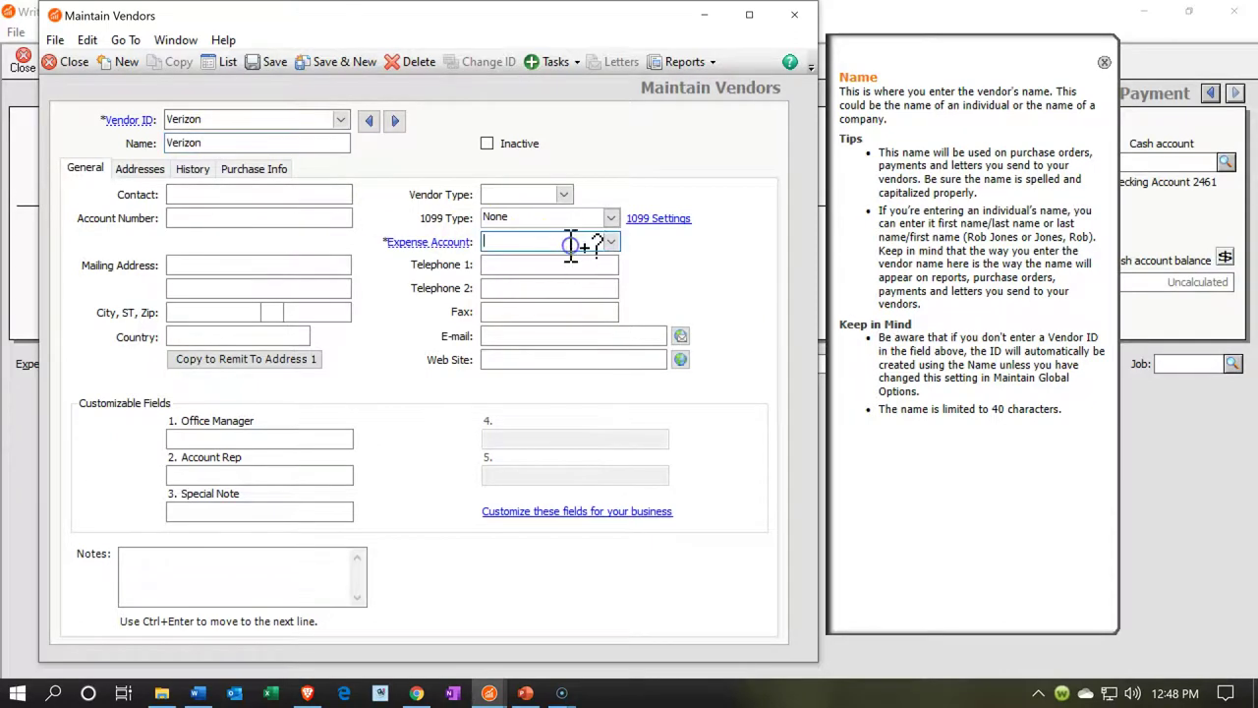
{"action": "left_click", "coordinate": [612, 242]}
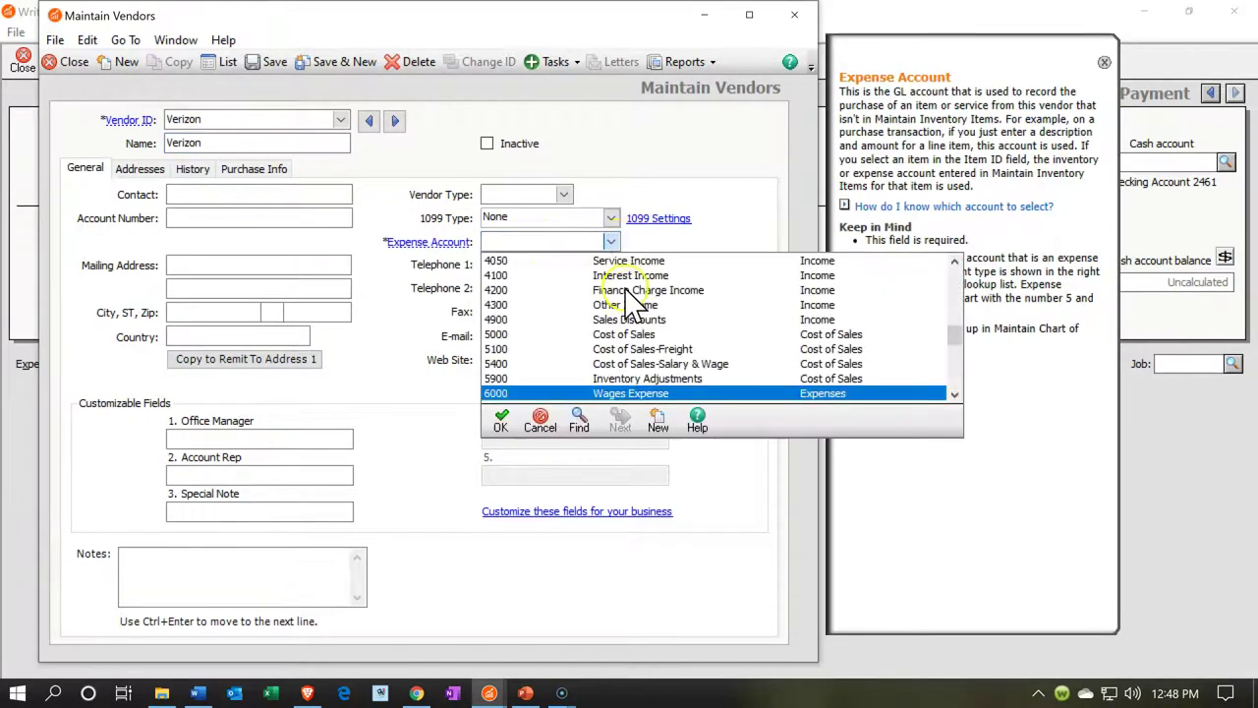
{"action": "scroll", "coordinate": [632, 310], "scroll_direction": "down", "scroll_amount": 2}
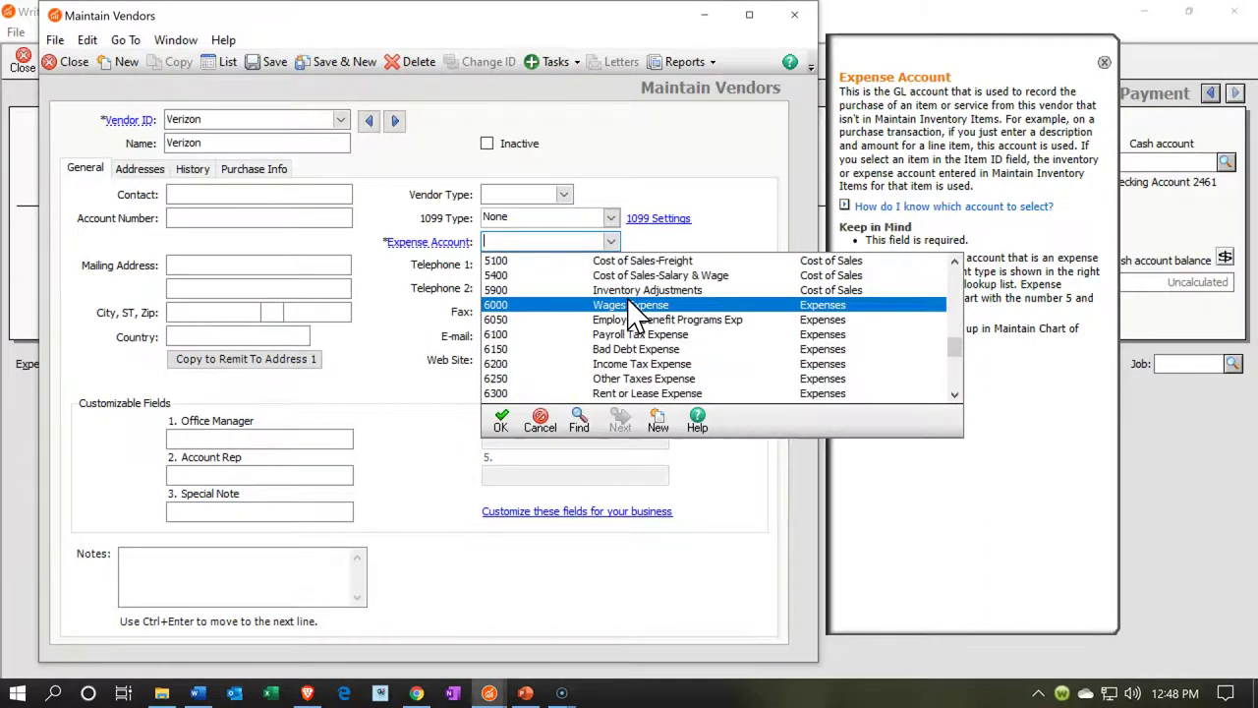
{"action": "scroll", "coordinate": [632, 311], "scroll_direction": "down", "scroll_amount": 1}
{"action": "scroll", "coordinate": [632, 310], "scroll_direction": "down", "scroll_amount": 1}
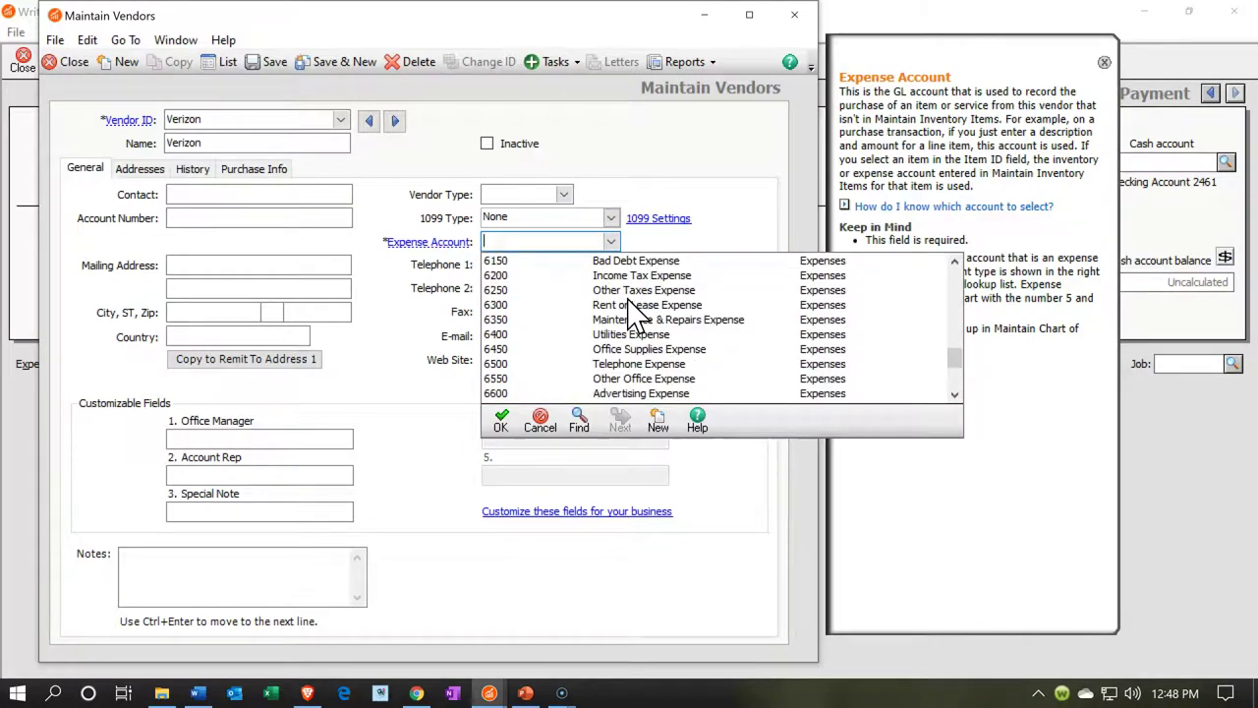
{"action": "double_click", "coordinate": [621, 364]}
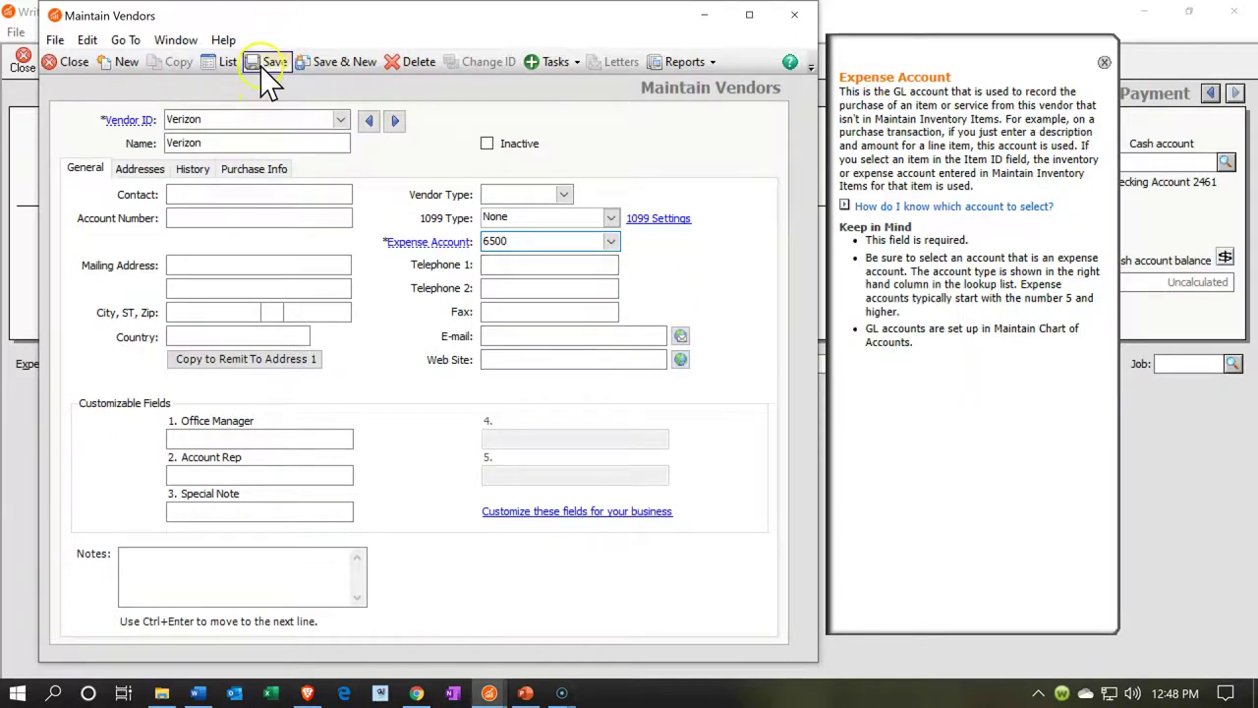
{"action": "left_click", "coordinate": [268, 65]}
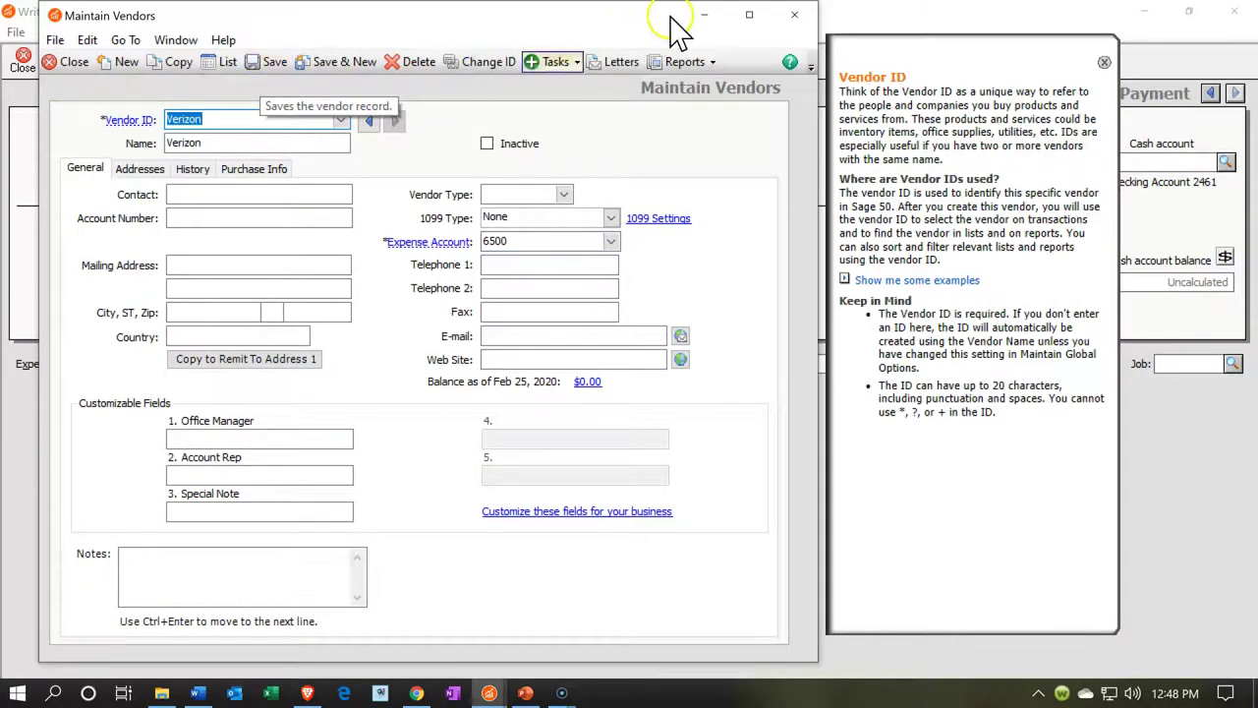
{"action": "left_click", "coordinate": [792, 14]}
Step: Enter Verizon as the vendor on the blank check
{"action": "left_click", "coordinate": [185, 161]}
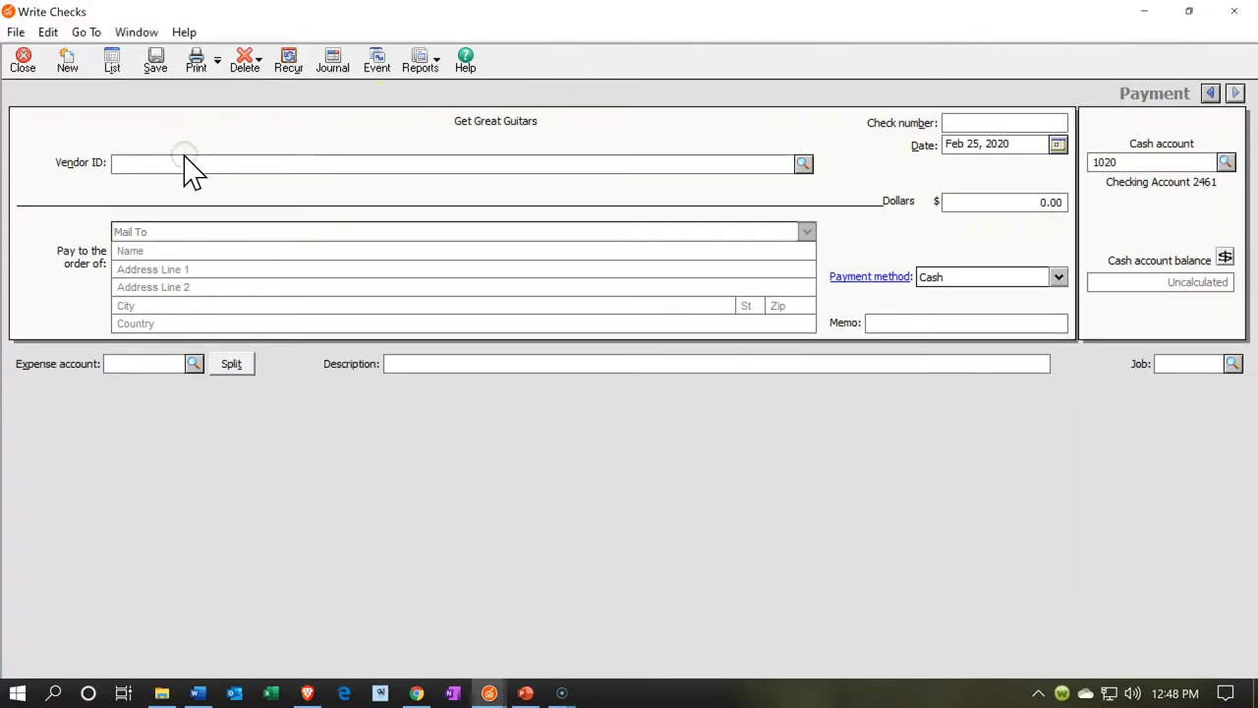
{"action": "type", "text": "Verizon"}
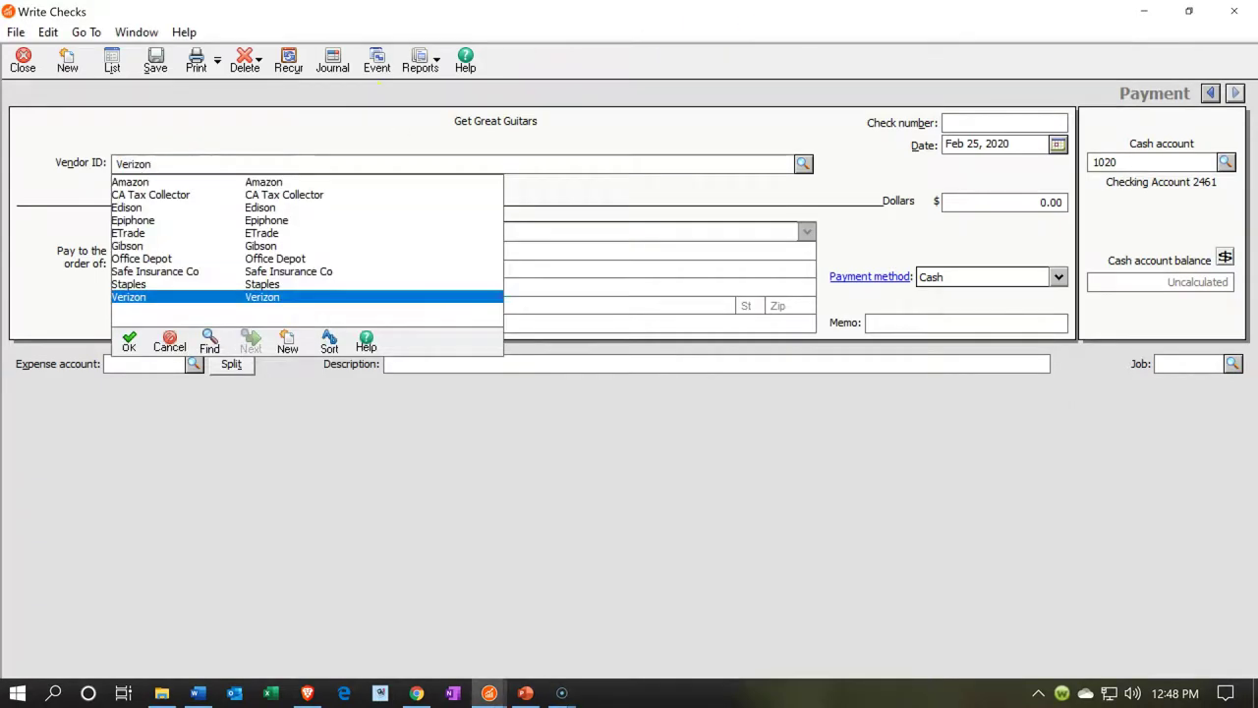
{"action": "key", "text": "Tab"}
{"action": "key", "text": "Tab"}
{"action": "key", "text": "Tab"}
{"action": "key", "text": "Tab"}
{"action": "key", "text": "Tab"}
{"action": "key", "text": "Tab"}
Step: Fill in the Verizon check with number E9, date Jan 30, 2020 and an amount of 3,600.00
{"action": "type", "text": "E"}
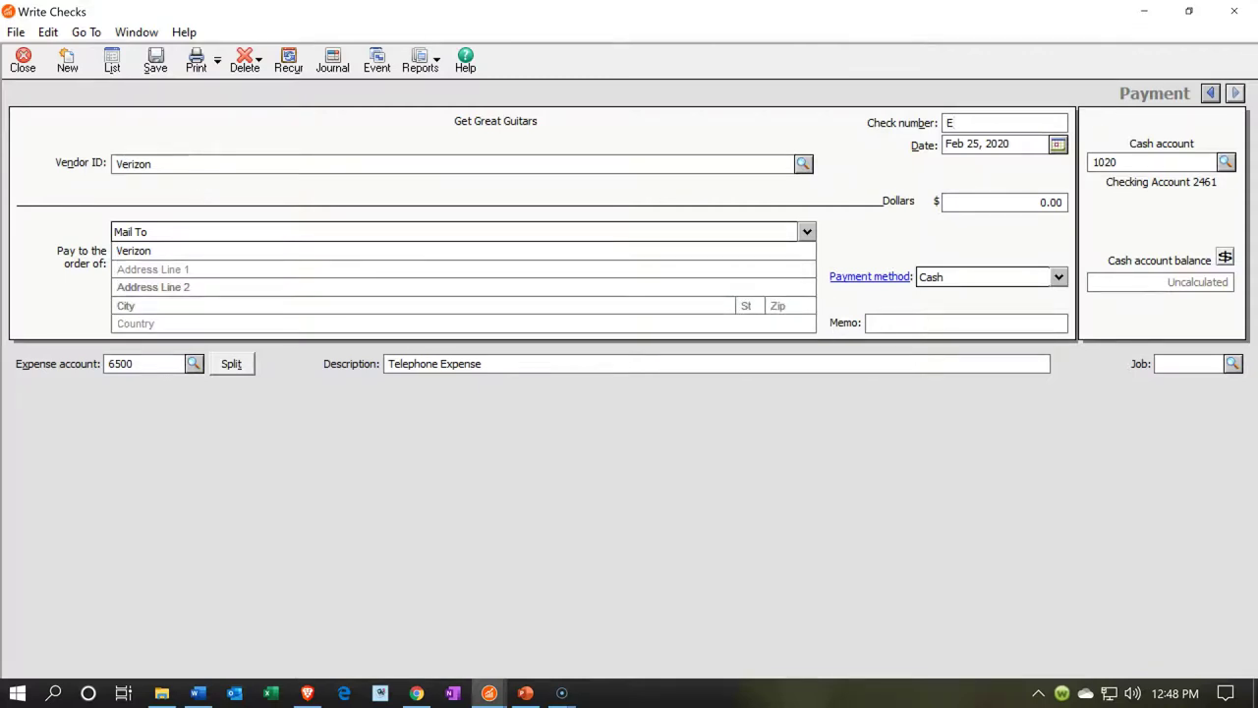
{"action": "type", "text": "9"}
{"action": "key", "text": "Tab"}
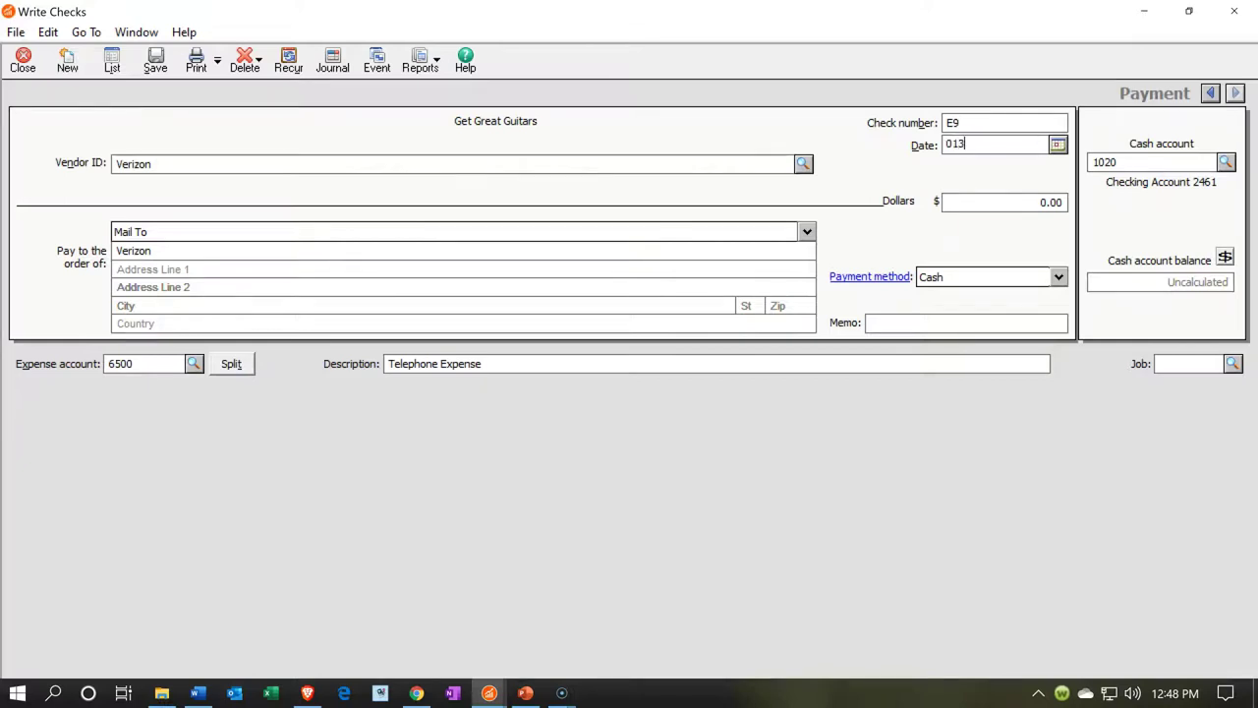
{"action": "key", "text": "Tab"}
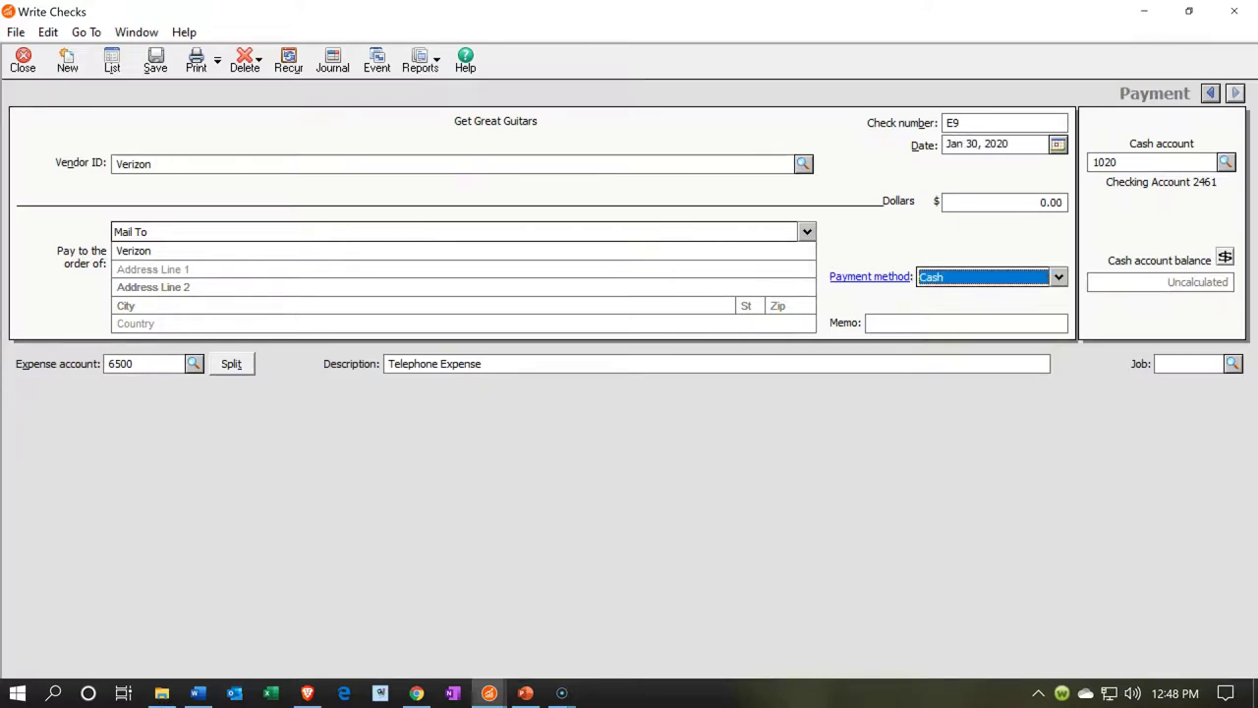
{"action": "left_click", "coordinate": [1002, 209]}
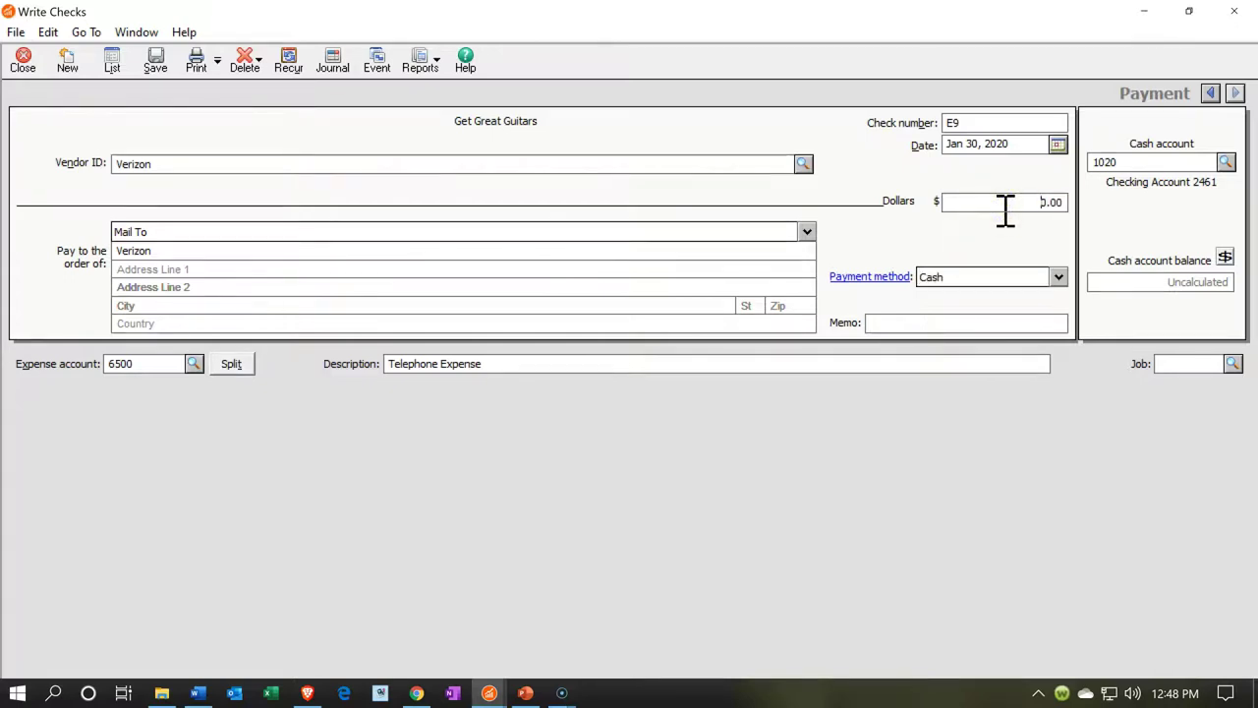
{"action": "type", "text": "3600"}
{"action": "key", "text": "Tab"}
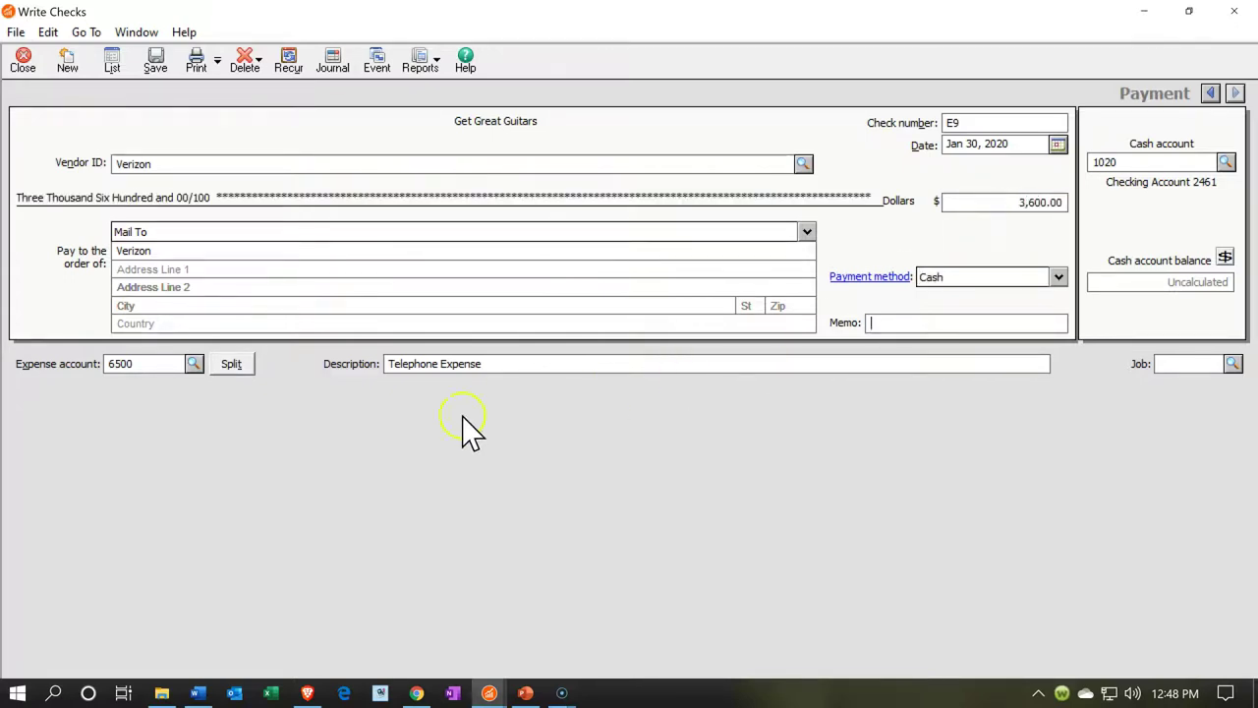
Step: Review the check's expense account choices and its split distribution, leaving both without changes
{"action": "left_click", "coordinate": [193, 366]}
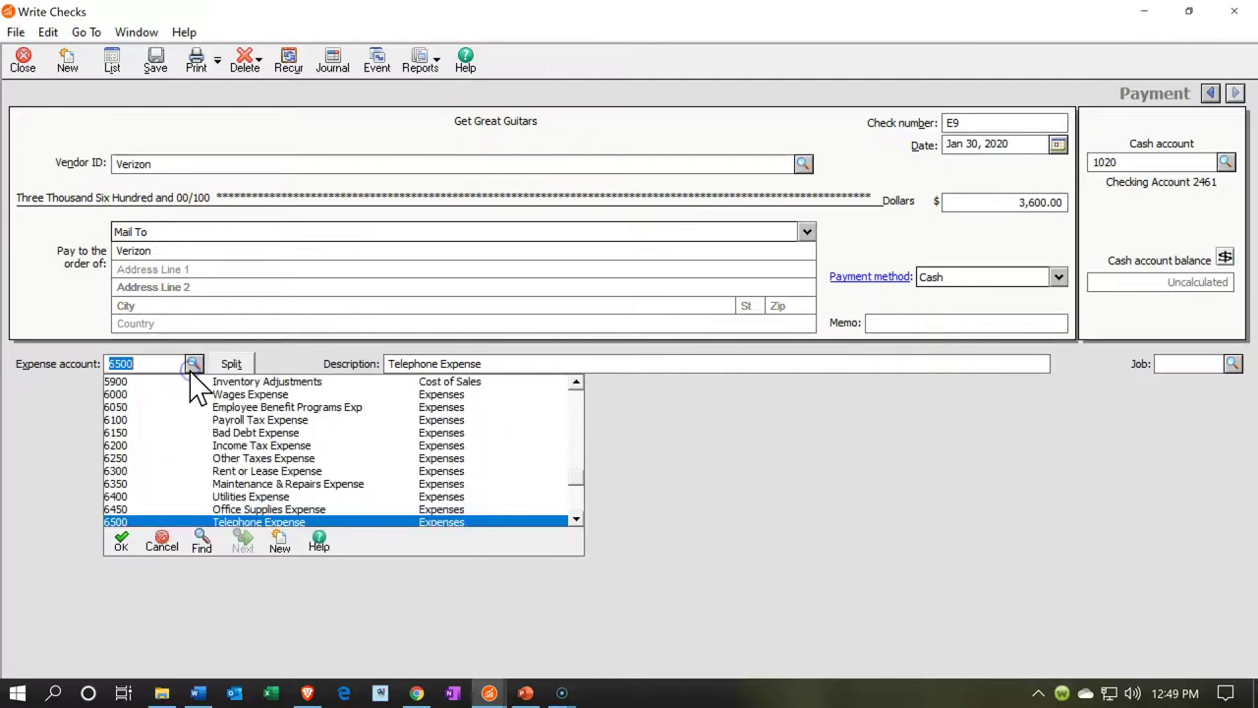
{"action": "left_click", "coordinate": [193, 366]}
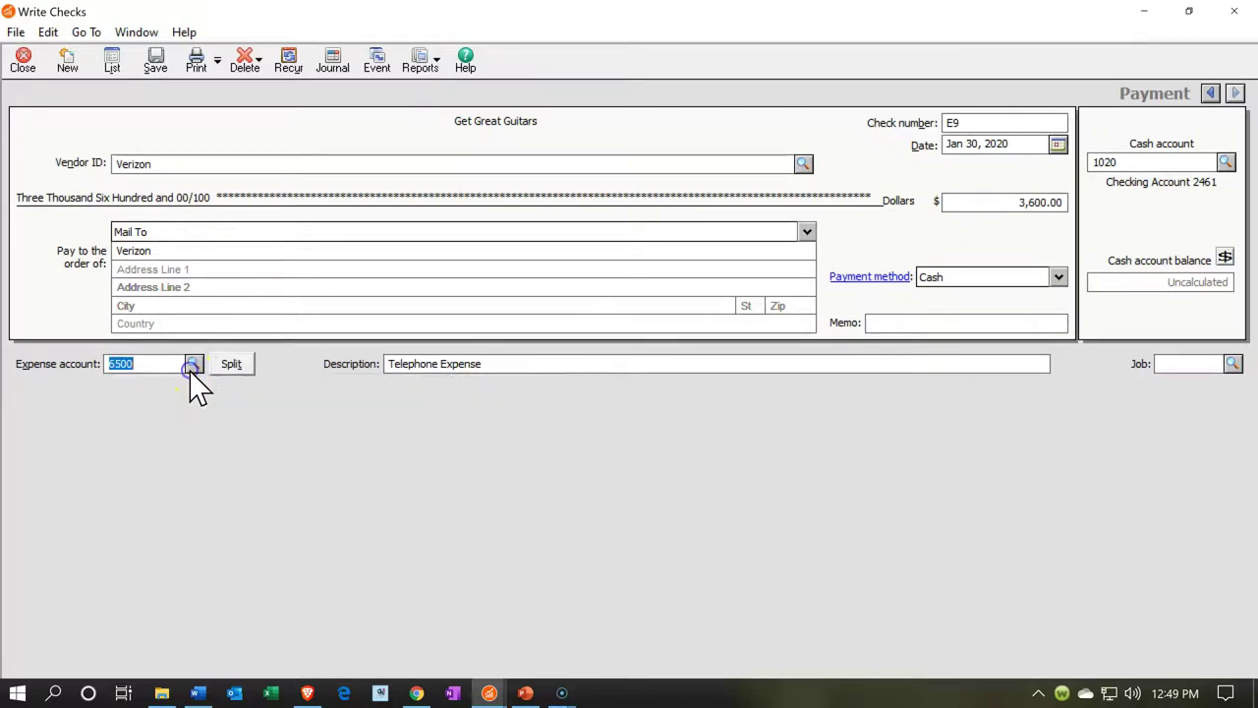
{"action": "left_click", "coordinate": [246, 365]}
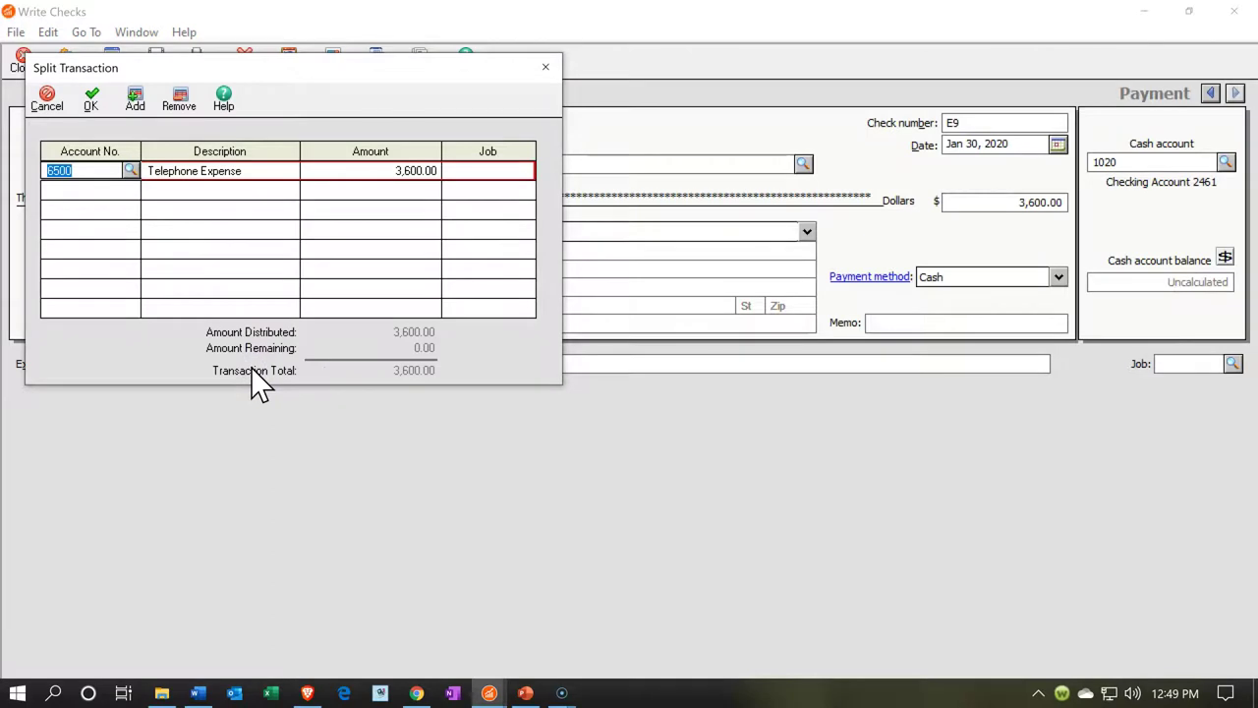
{"action": "left_click", "coordinate": [373, 247]}
{"action": "left_click", "coordinate": [537, 77]}
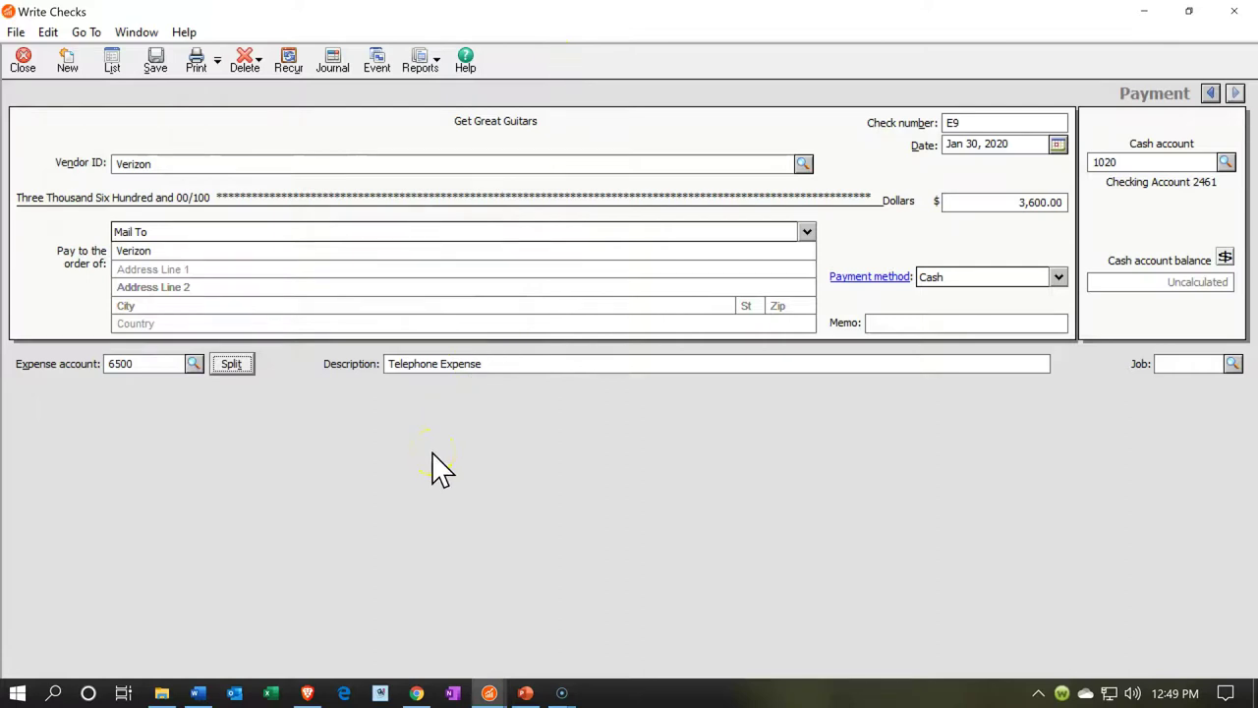
Step: Save the Verizon check despite its date being outside the current period, and close the check window
{"action": "left_click", "coordinate": [158, 66]}
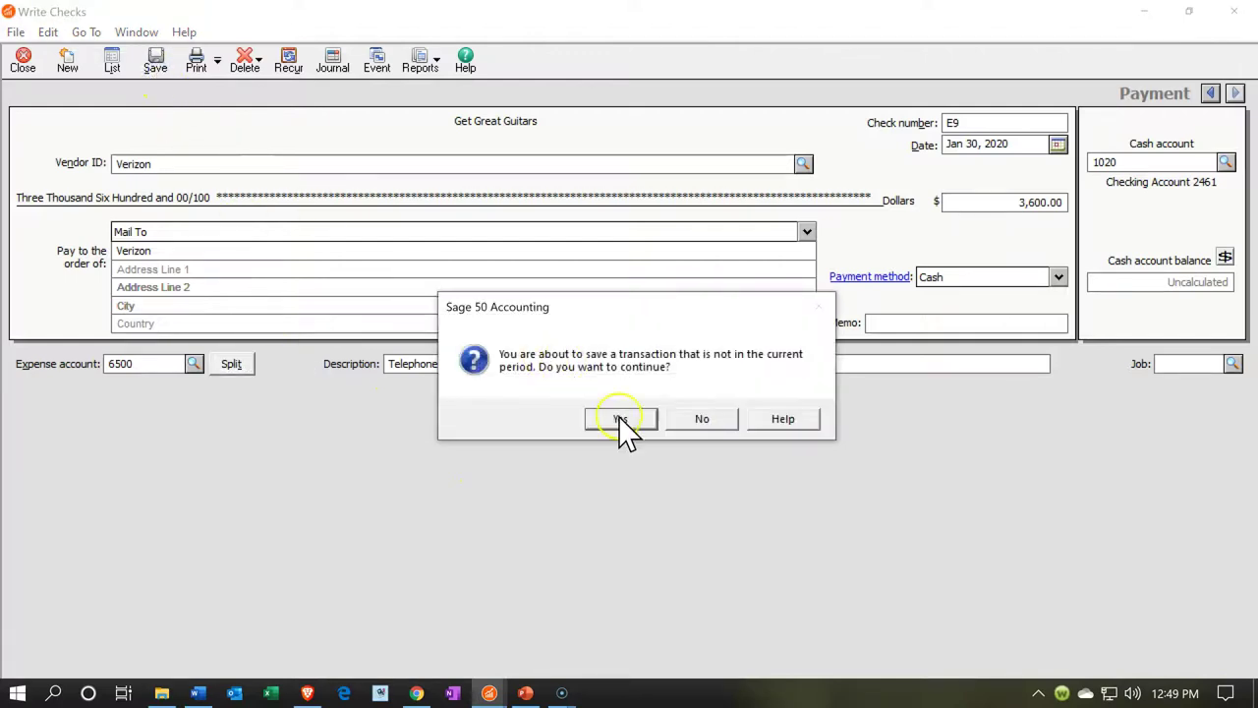
{"action": "left_click", "coordinate": [621, 420]}
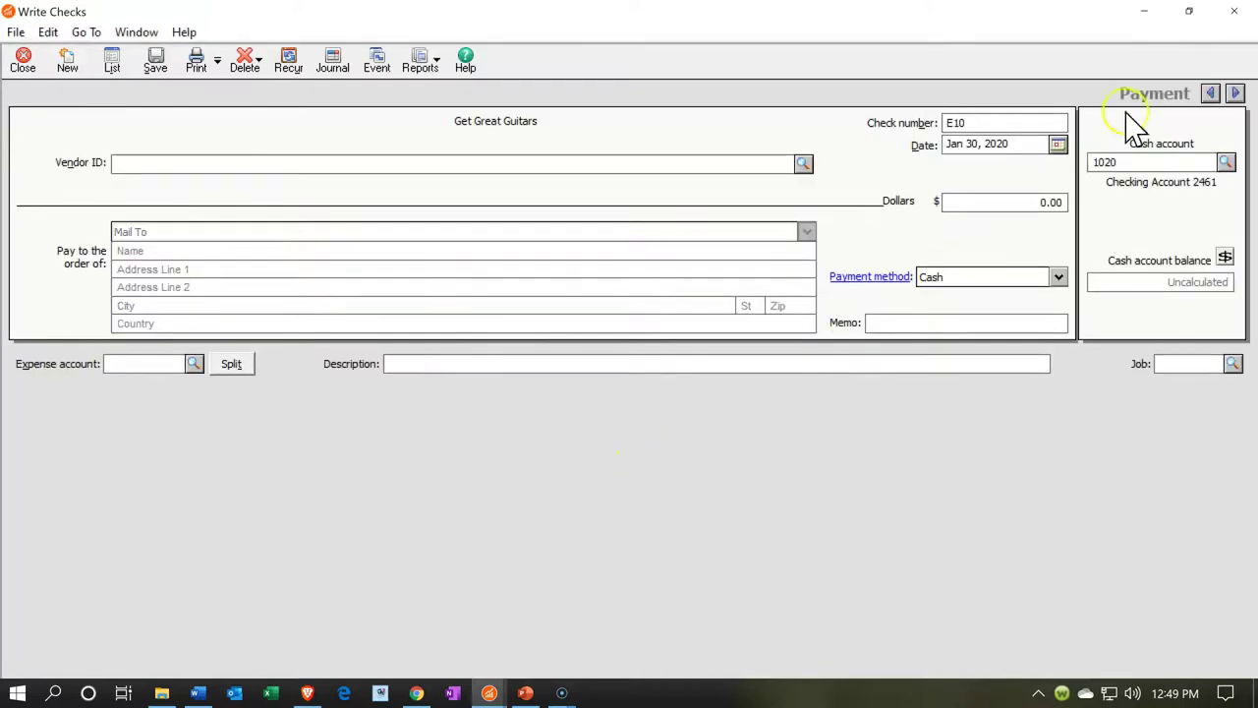
{"action": "left_click", "coordinate": [1233, 11]}
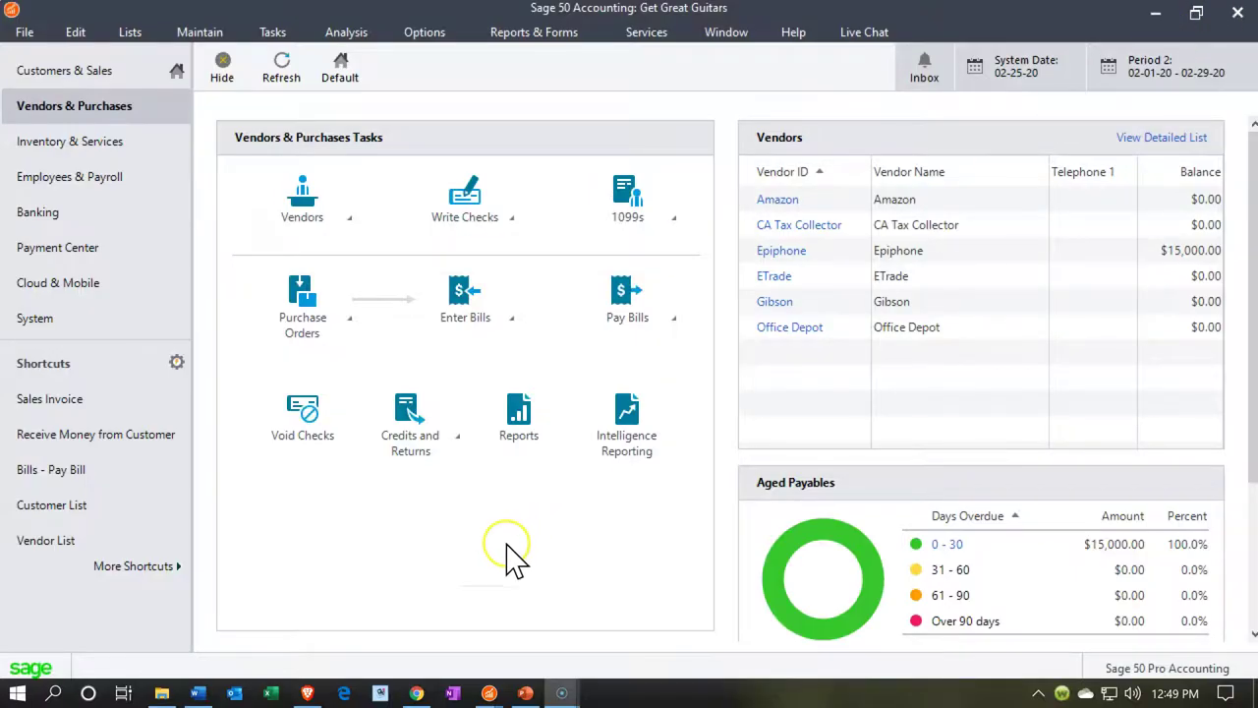
Step: Refresh the Balance Sheet and examine the Verizon payment in the checking account's general ledger detail
{"action": "mouse_move", "coordinate": [490, 694]}
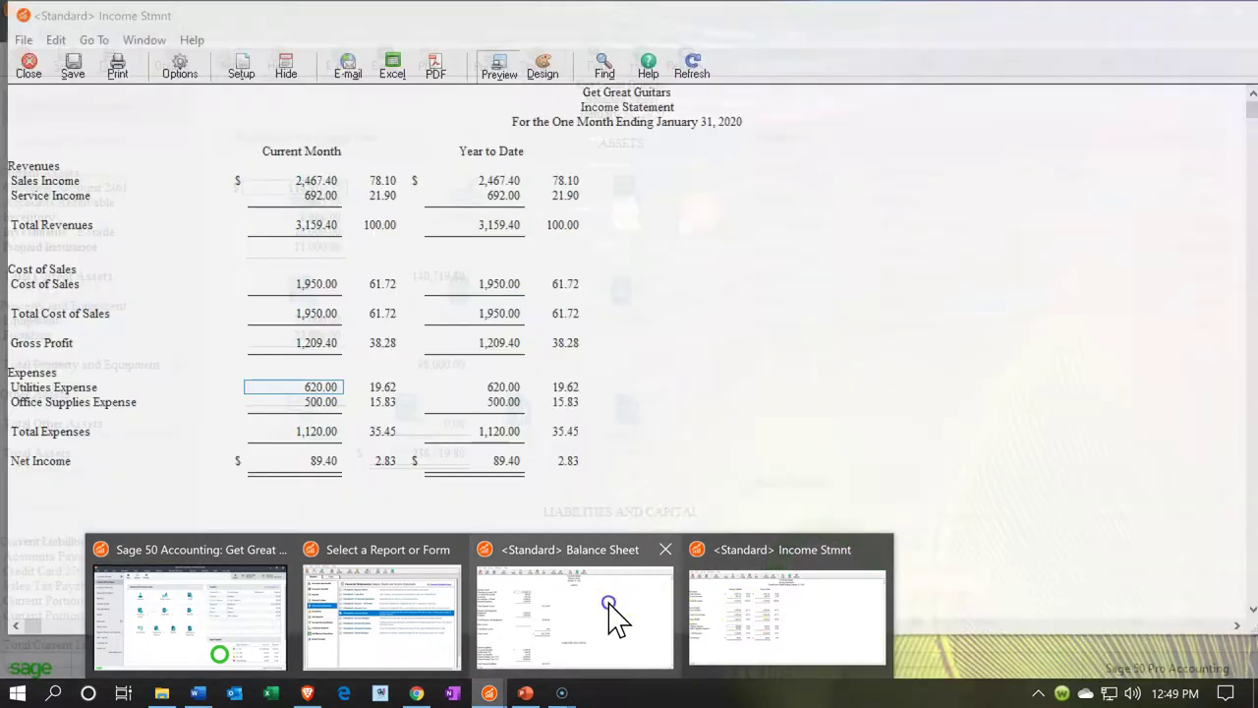
{"action": "left_click", "coordinate": [610, 602]}
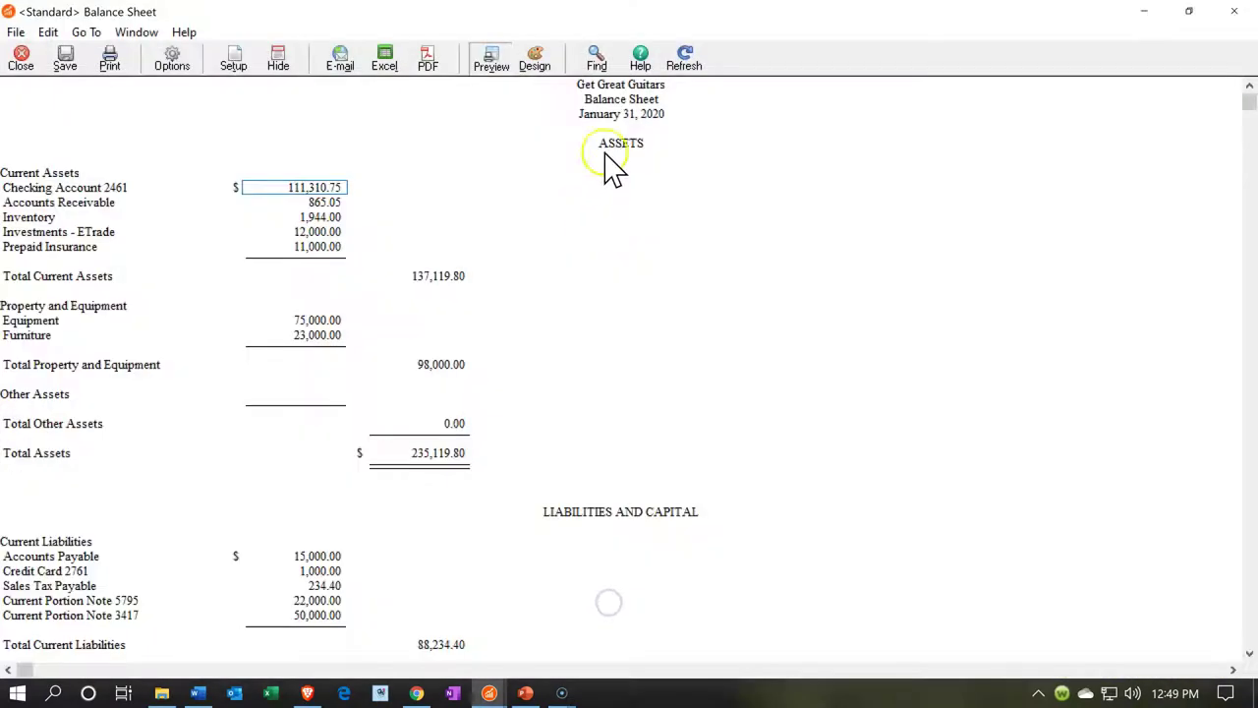
{"action": "left_click", "coordinate": [678, 63]}
{"action": "left_click", "coordinate": [306, 189]}
{"action": "double_click", "coordinate": [304, 189]}
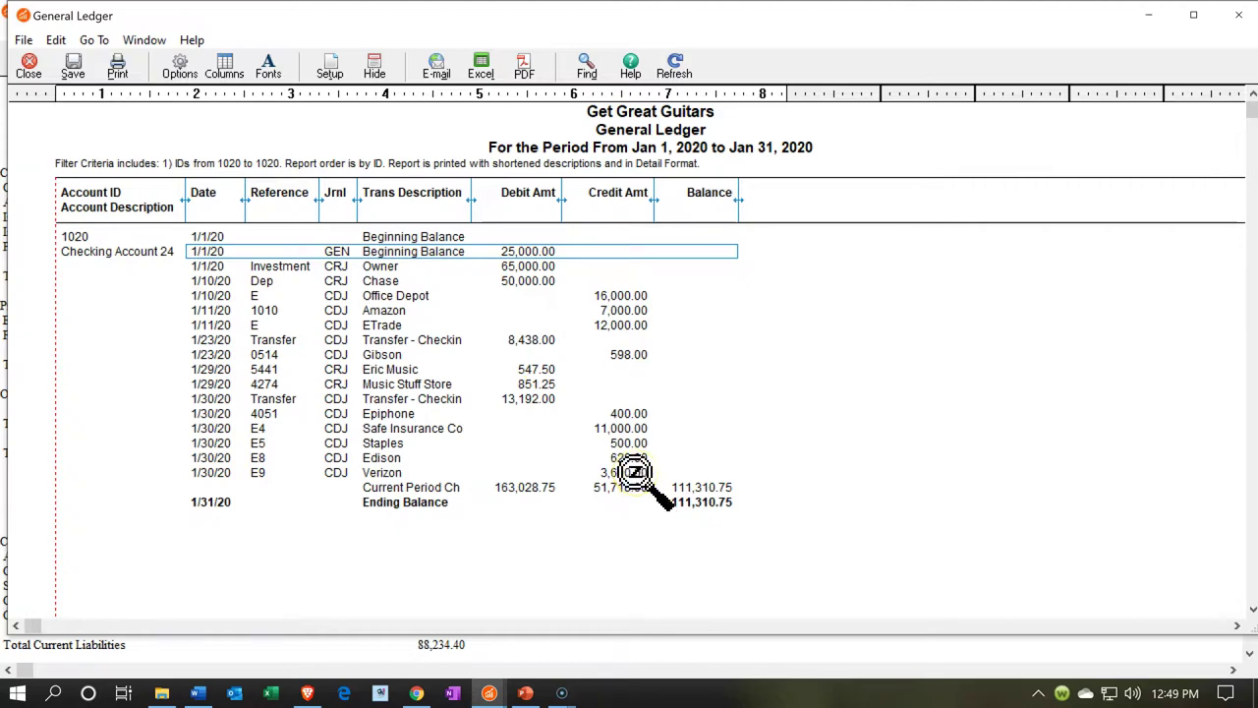
Step: Open the Verizon check from the ledger, correct its amount to 360.00, save the out-of-period change and close the check window
{"action": "double_click", "coordinate": [634, 472]}
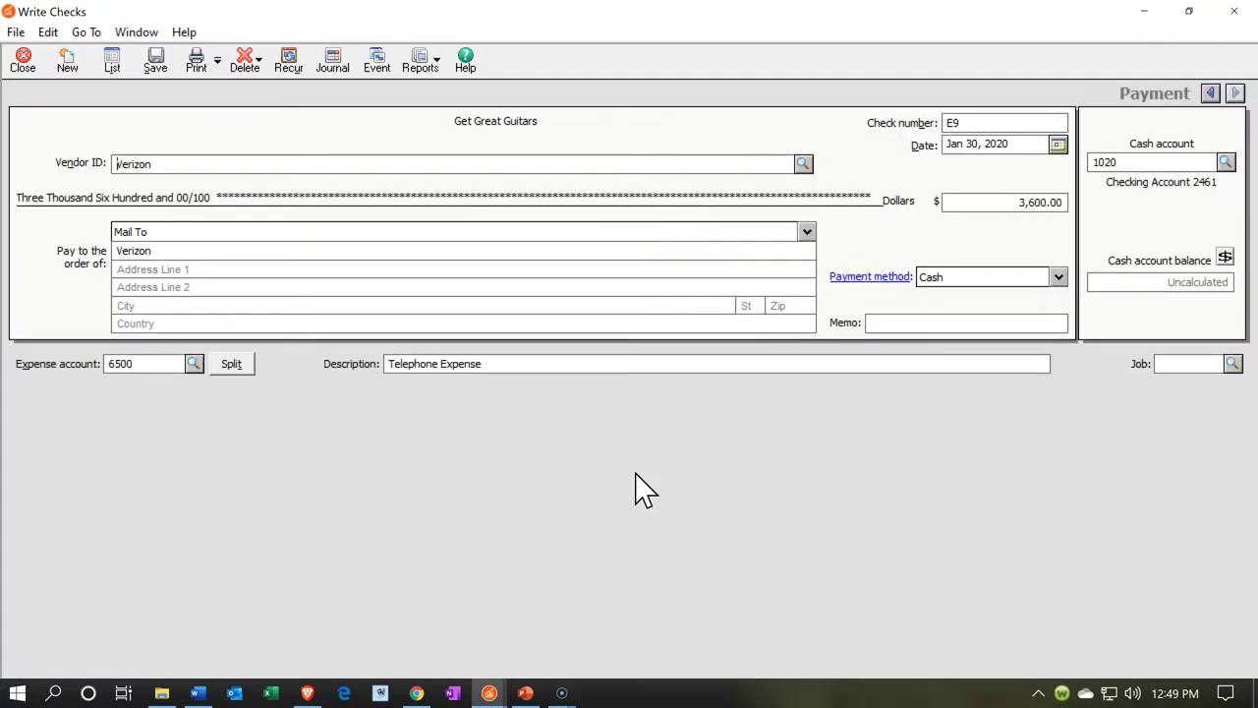
{"action": "double_click", "coordinate": [1041, 202]}
{"action": "key", "text": "Tab"}
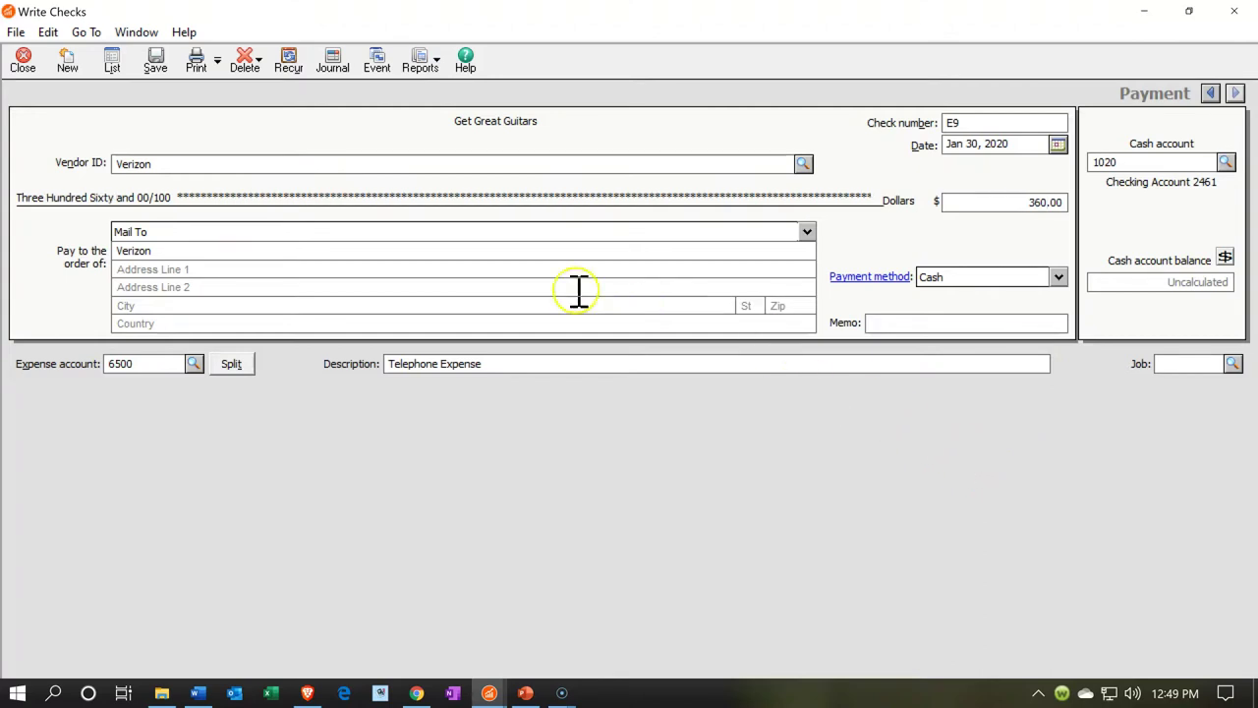
{"action": "left_click", "coordinate": [150, 57]}
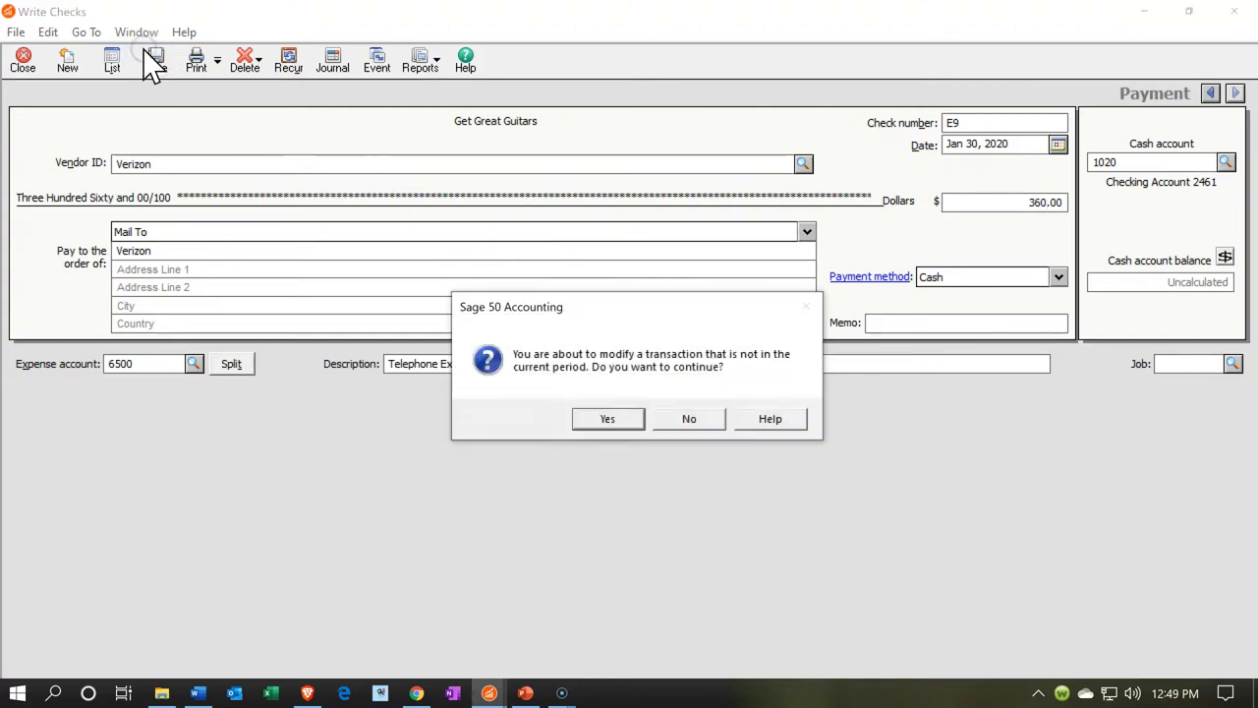
{"action": "left_click", "coordinate": [608, 420]}
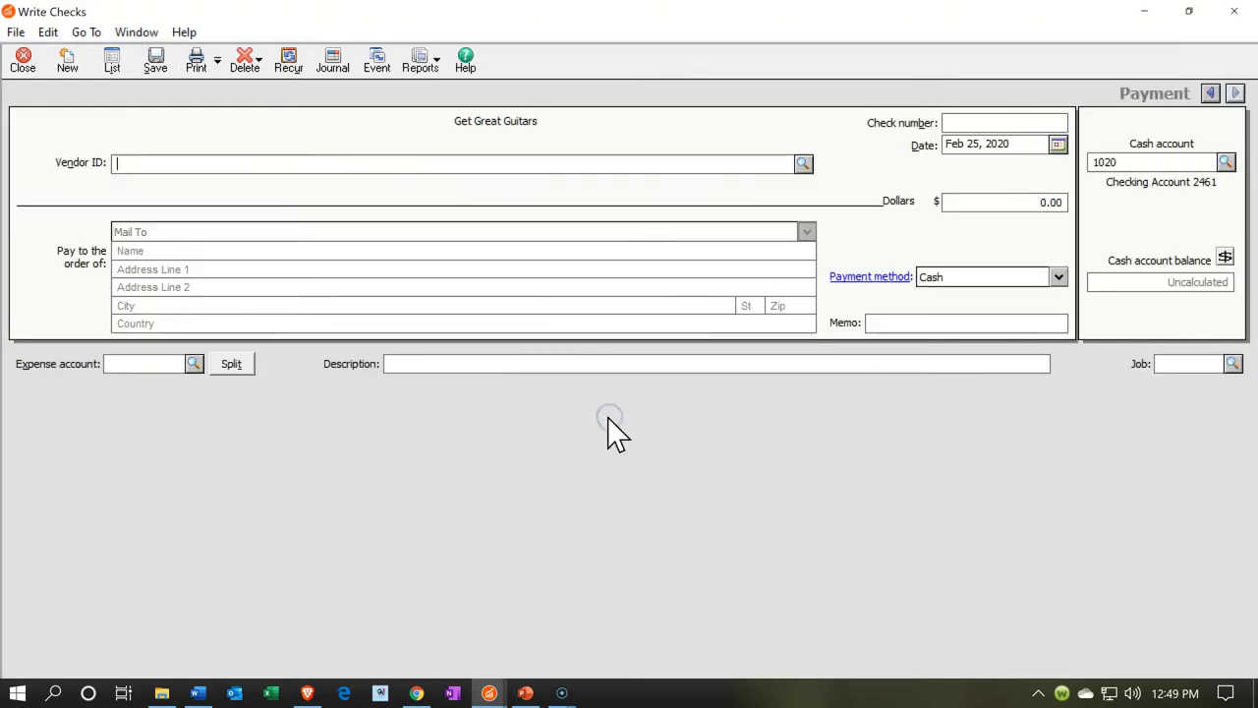
{"action": "left_click", "coordinate": [1233, 12]}
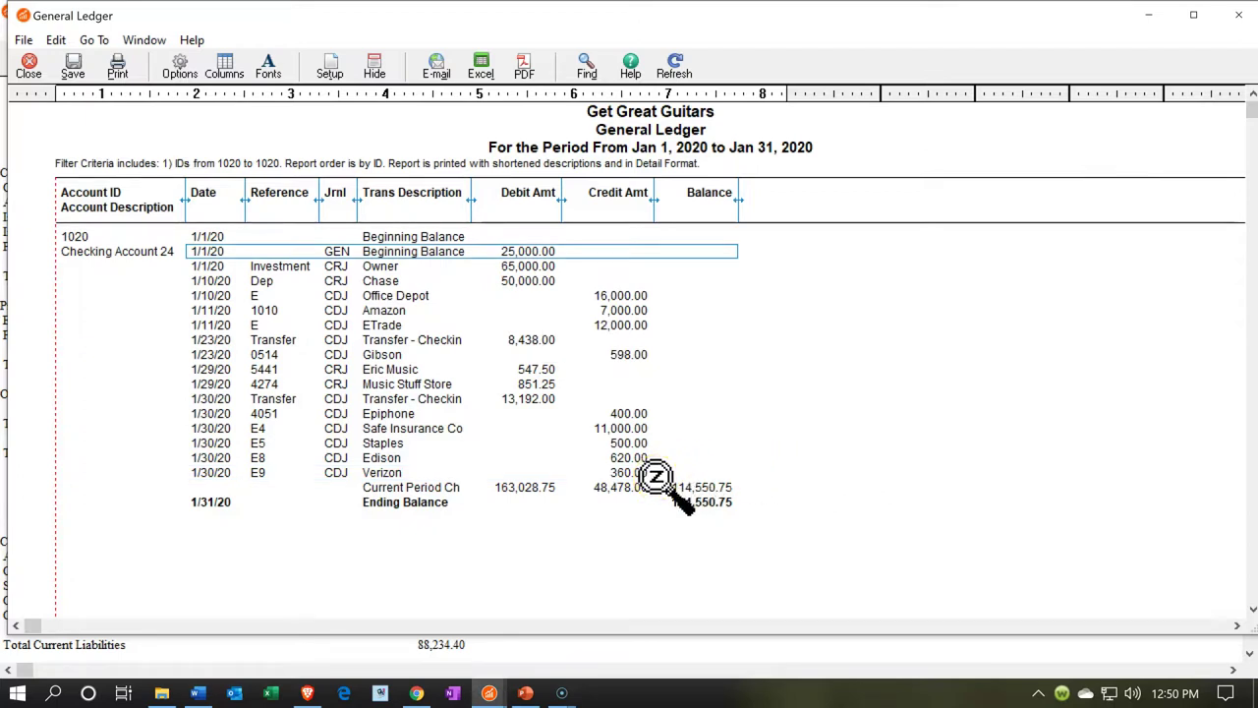
Step: Close the general ledger, refresh the Income Statement and examine the current month's Telephone Expense and net income
{"action": "left_click", "coordinate": [1246, 23]}
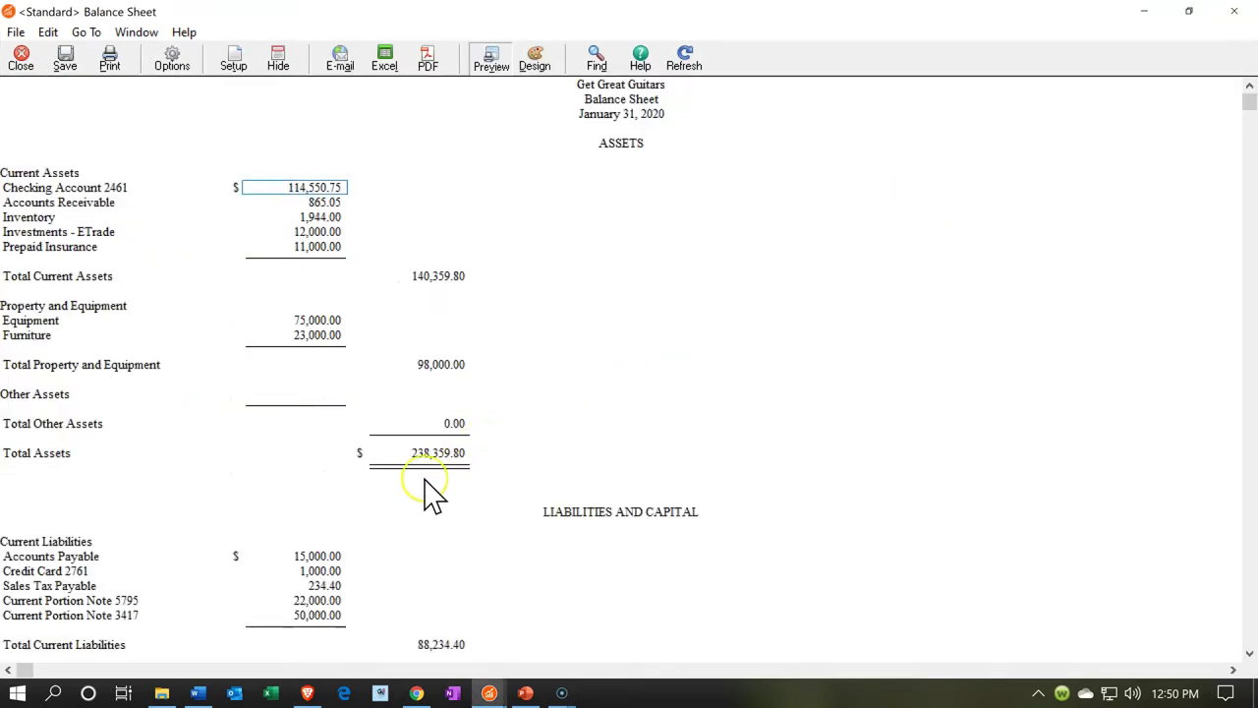
{"action": "left_click", "coordinate": [488, 693]}
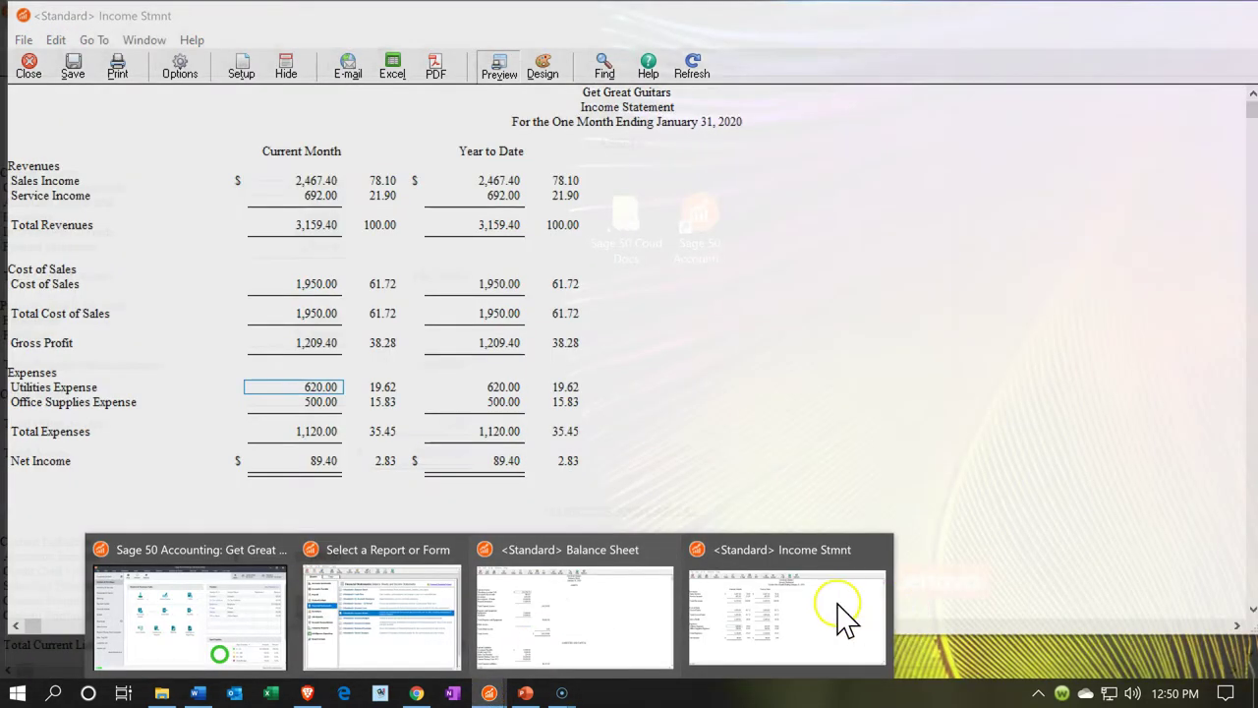
{"action": "left_click", "coordinate": [840, 615]}
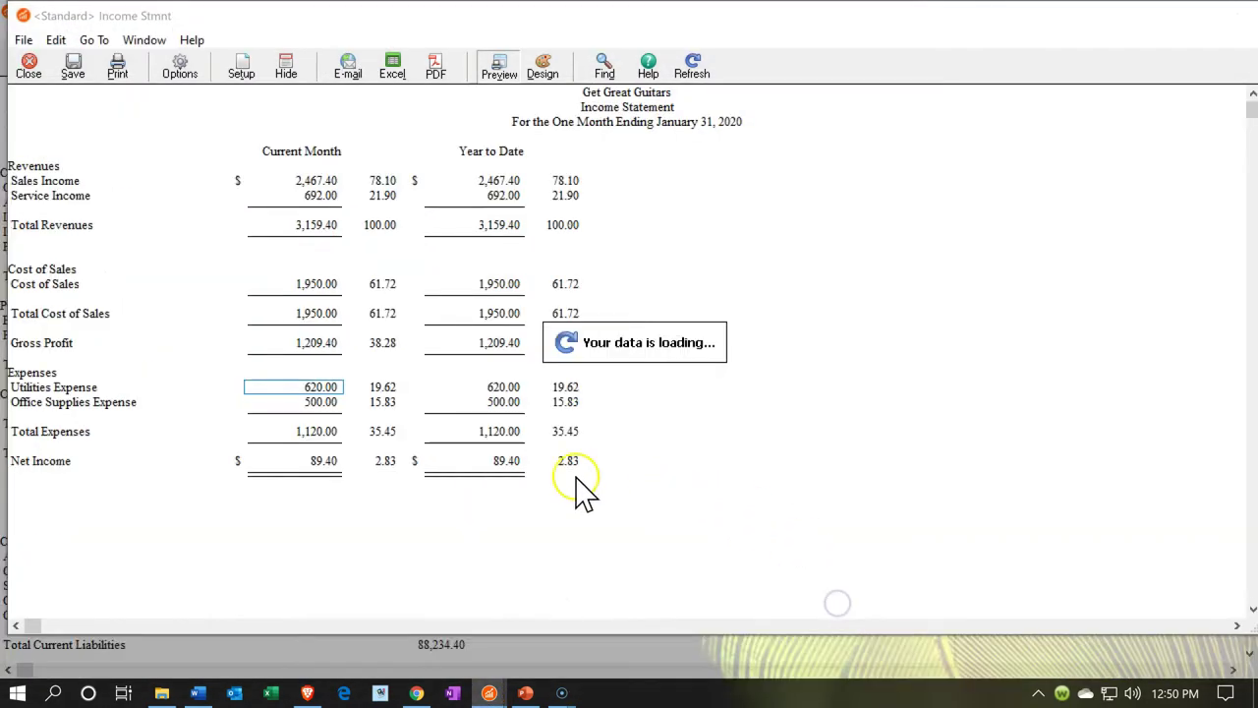
{"action": "left_click", "coordinate": [693, 74]}
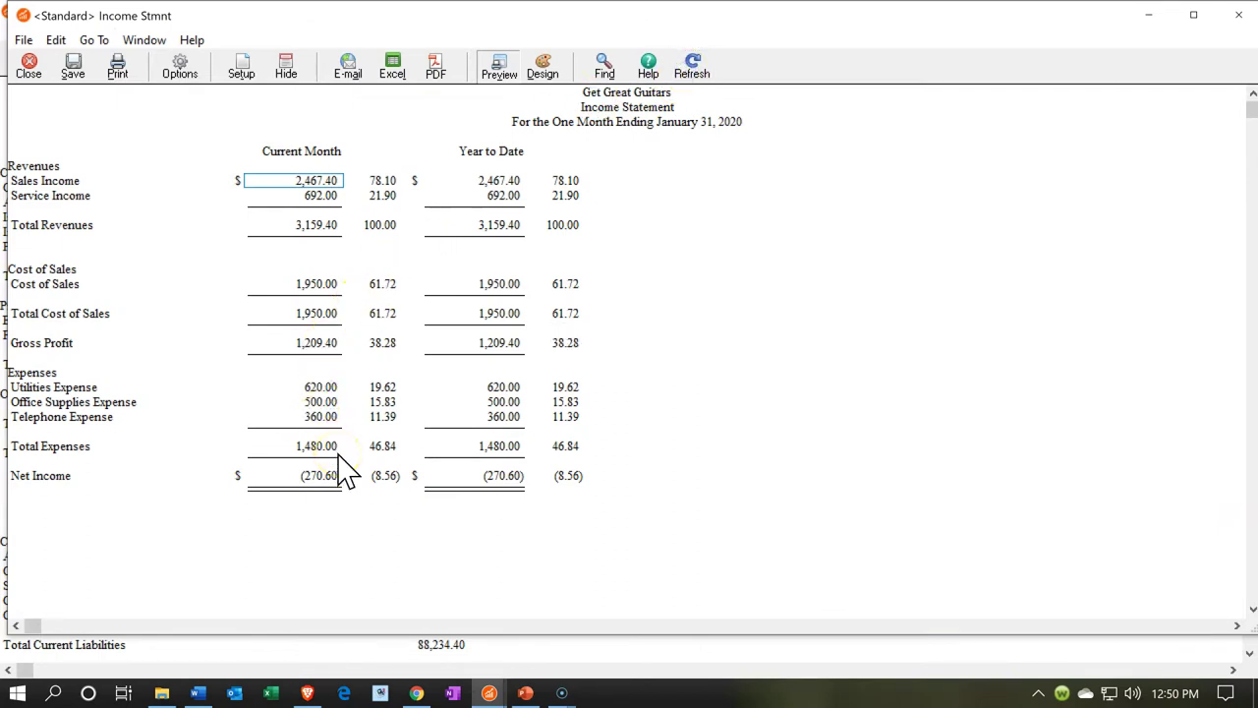
{"action": "key", "text": "alt+Tab"}
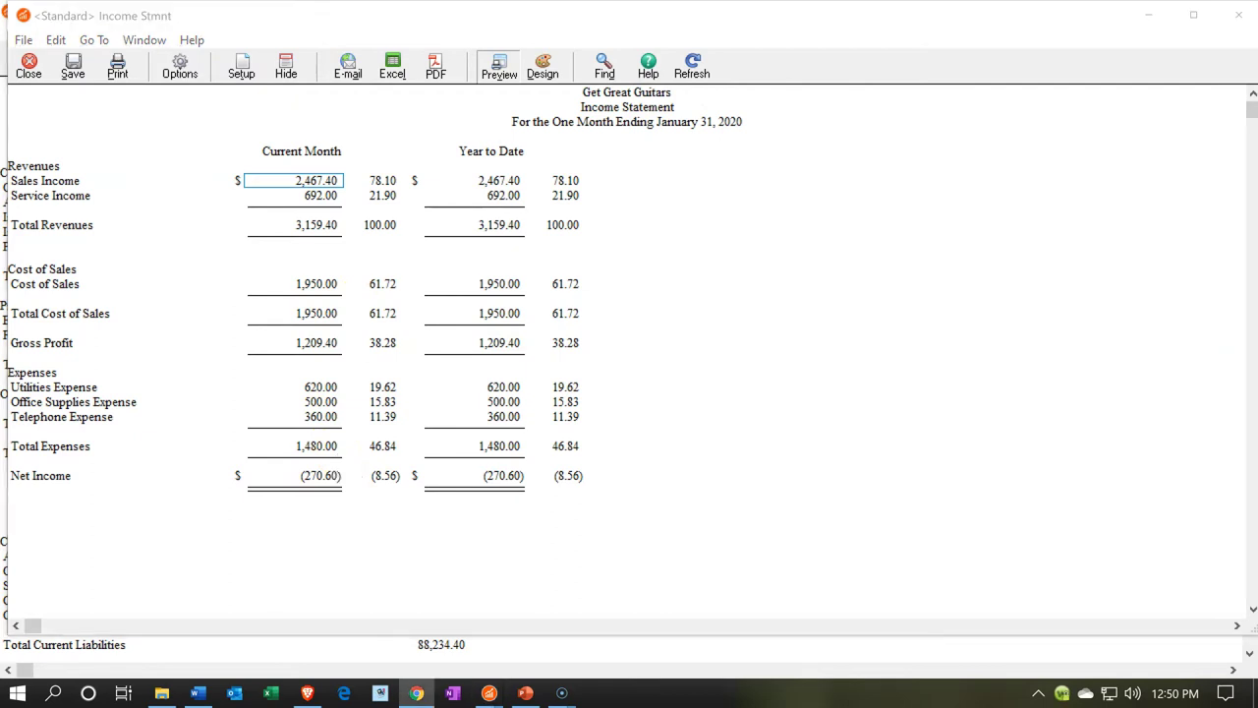